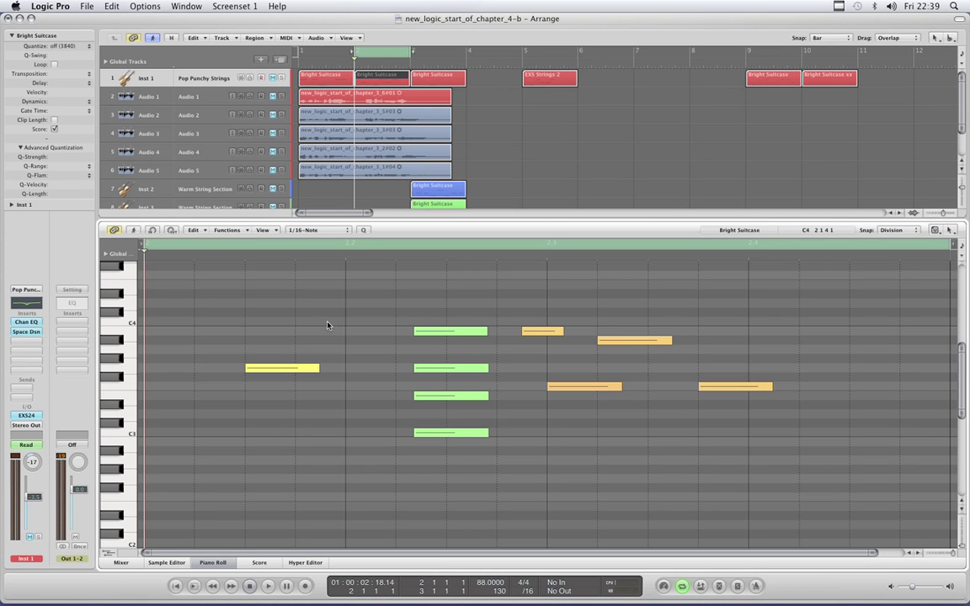
# - Switch the active Piano Roll tool from Velocity to Pointer
pyautogui.press('Escape')
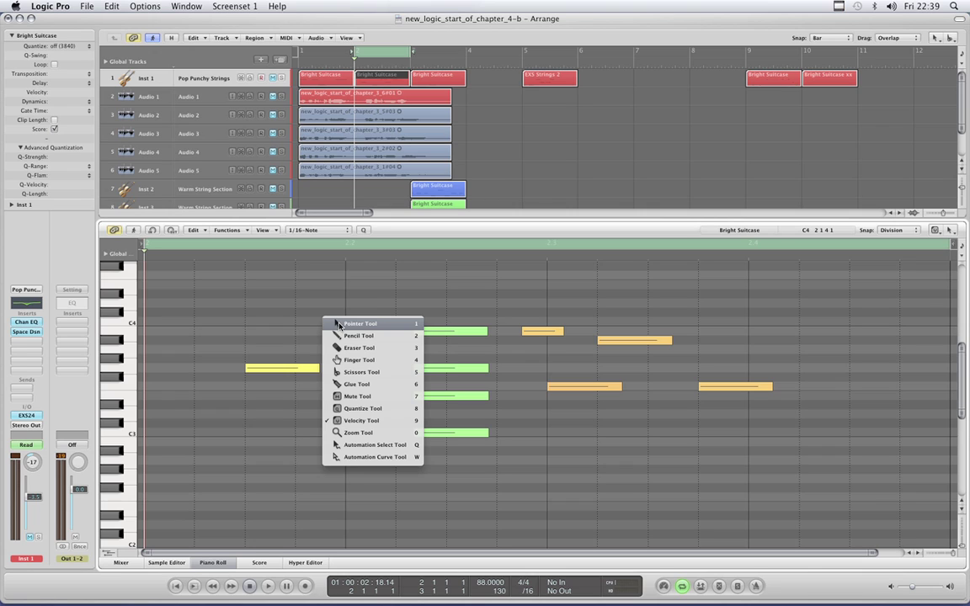
pyautogui.click(360, 301)
pyautogui.press('Escape')
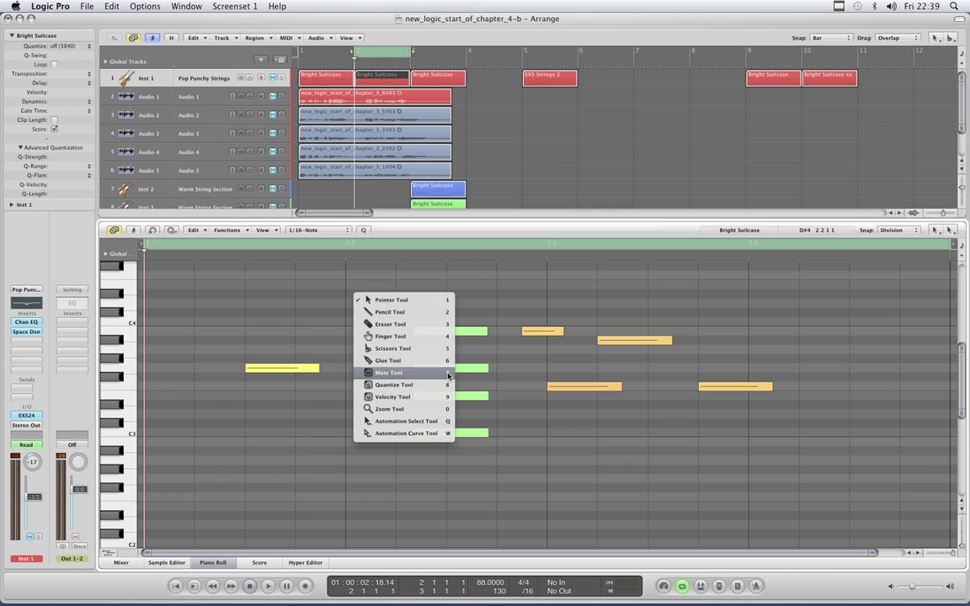
pyautogui.click(483, 299)
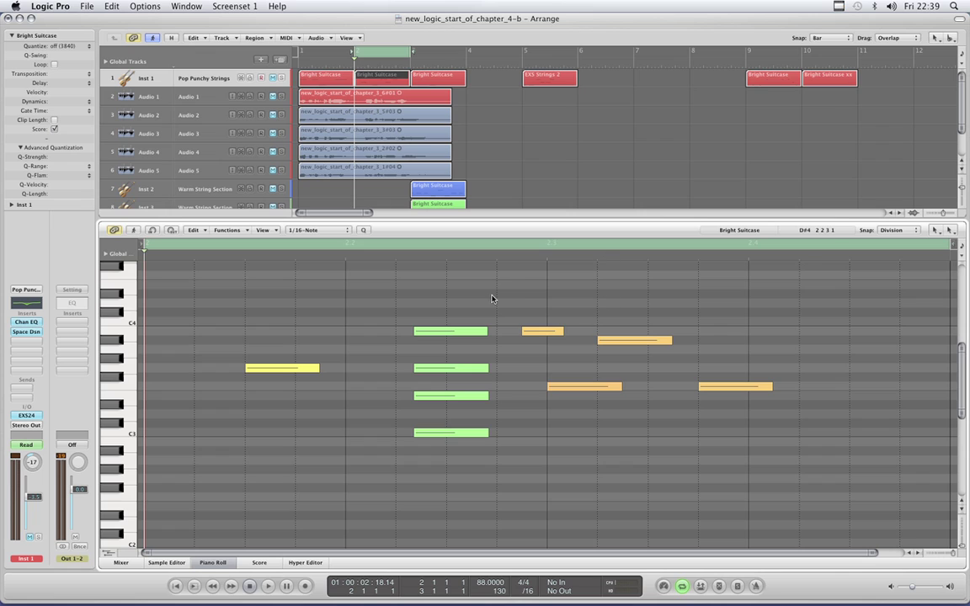
# - Look over the editing tools available for the Arrange area
pyautogui.press('Escape')
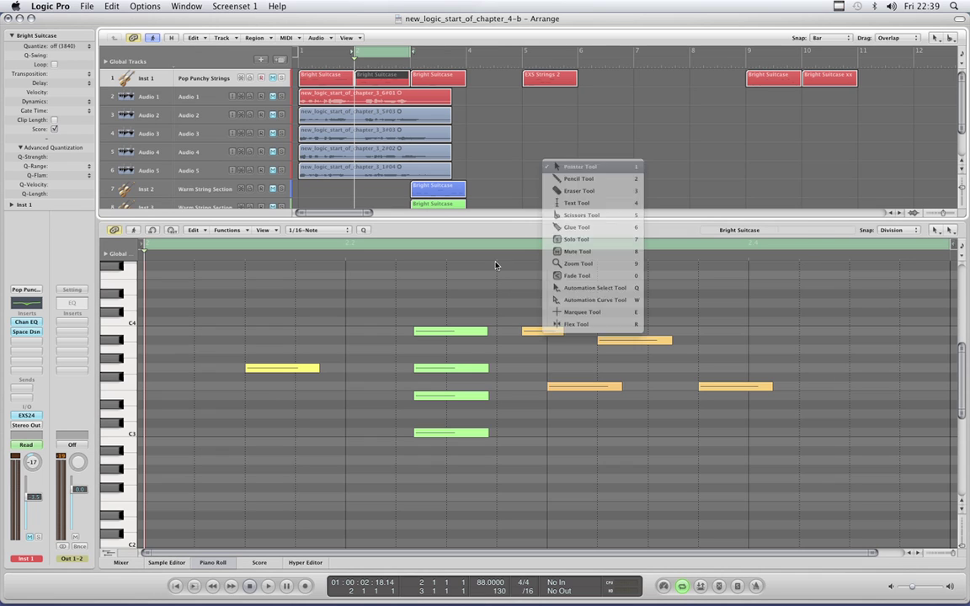
pyautogui.press('Escape')
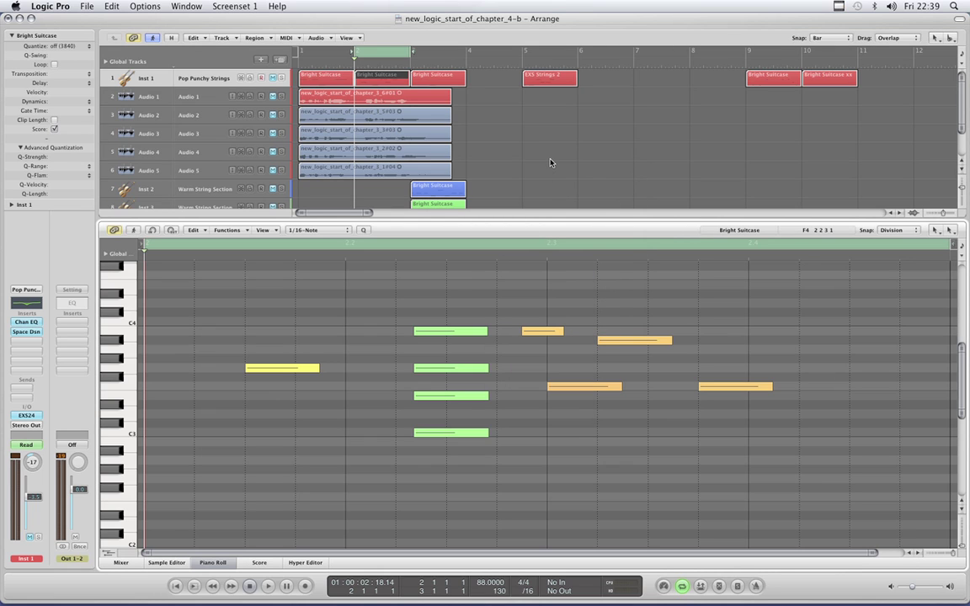
pyautogui.press('Escape')
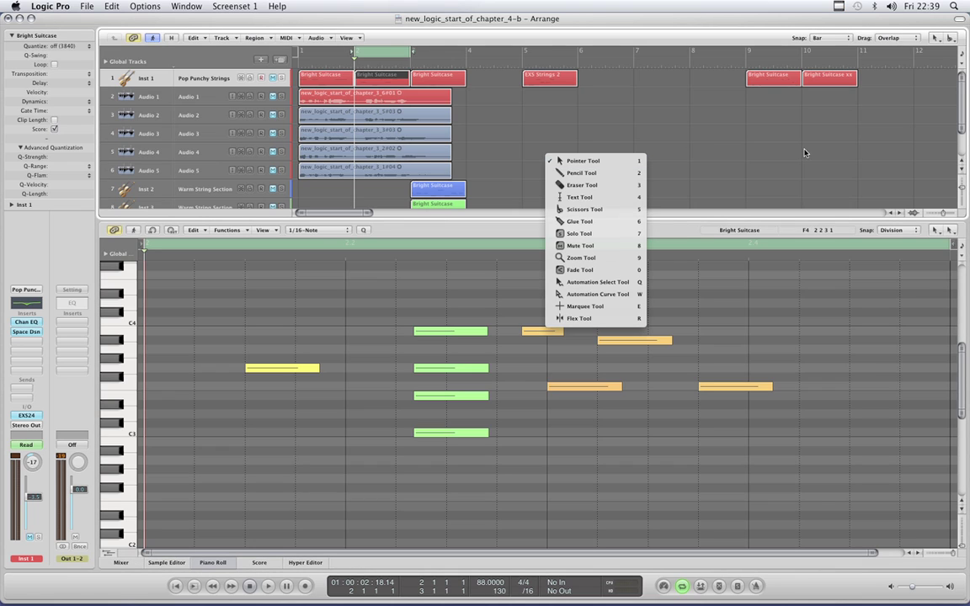
pyautogui.press('Escape')
pyautogui.press('Escape')
pyautogui.press('Escape')
pyautogui.press('Escape')
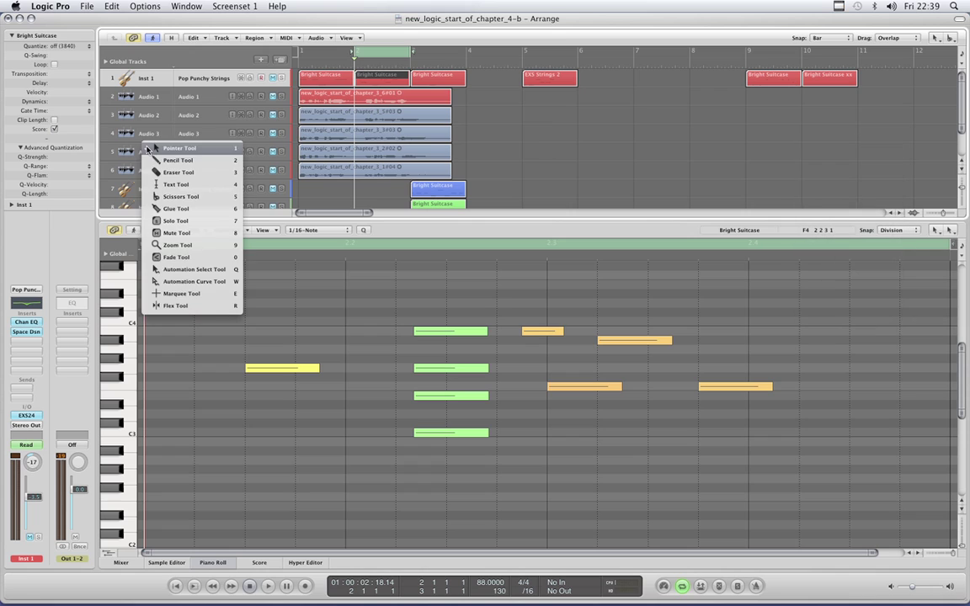
pyautogui.press('Escape')
# - Review the Piano Roll's editing tools and the shortcut assigned to each one
pyautogui.press('Escape')
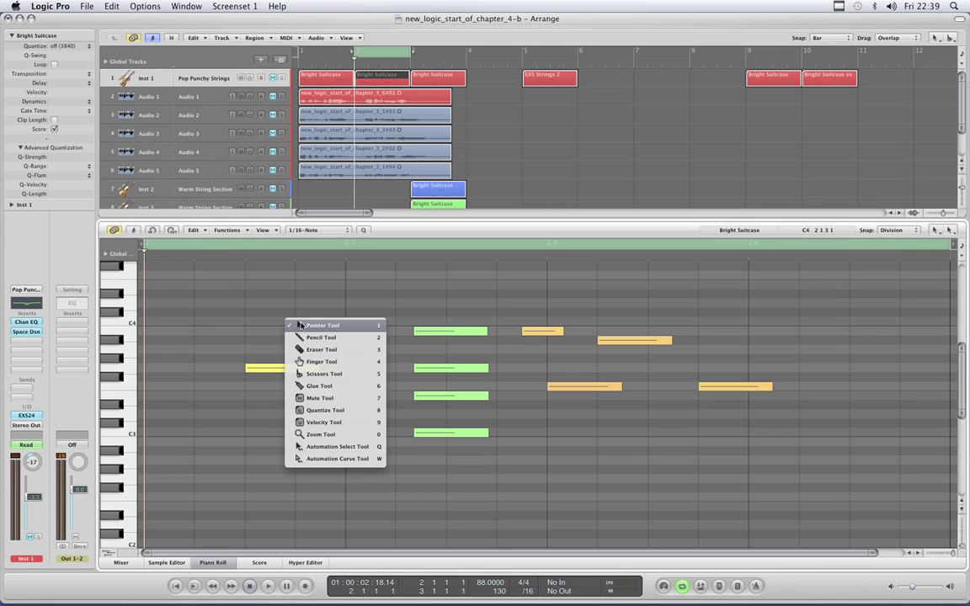
pyautogui.press('Escape')
pyautogui.press('Escape')
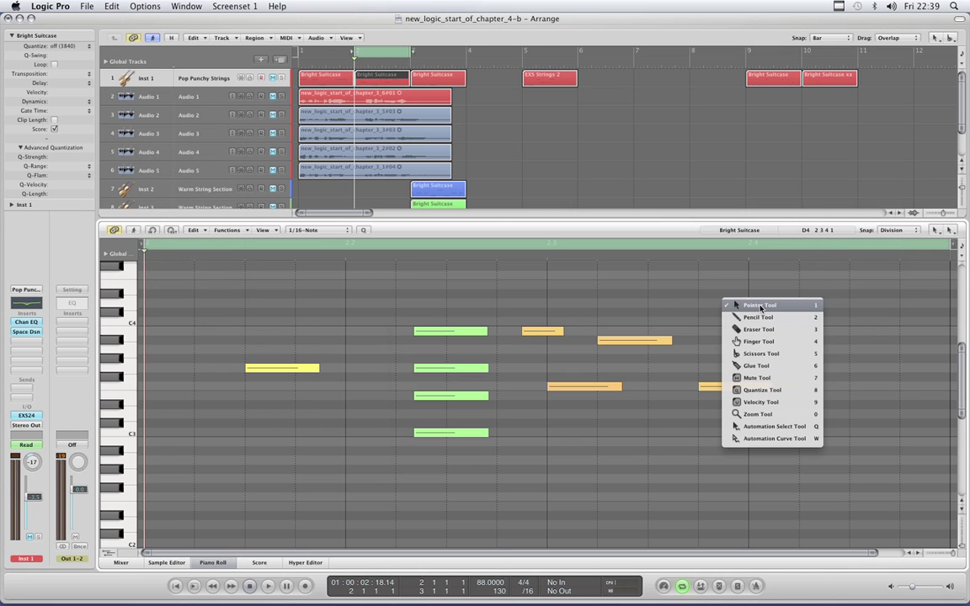
pyautogui.press('Escape')
pyautogui.press('Escape')
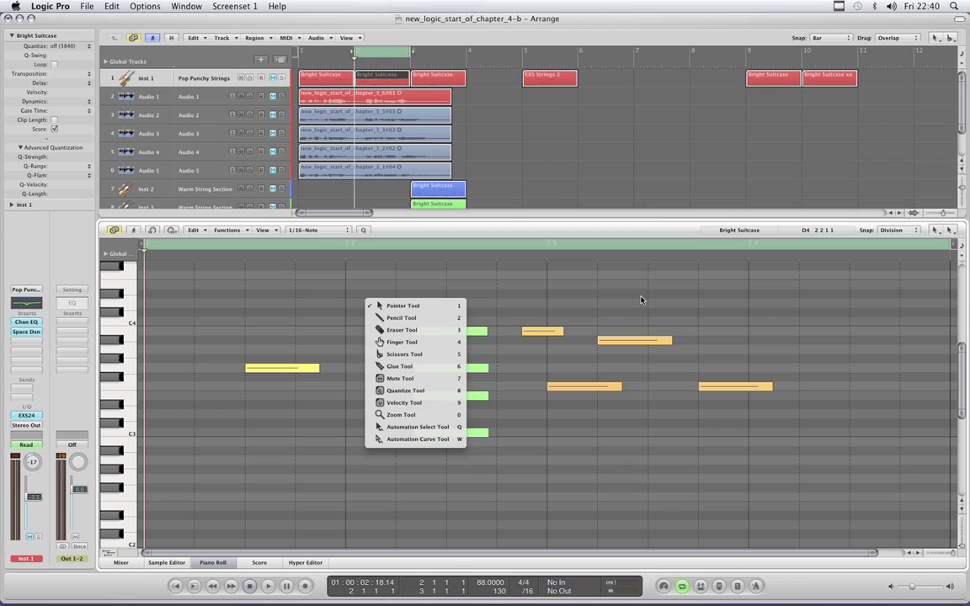
pyautogui.press('Escape')
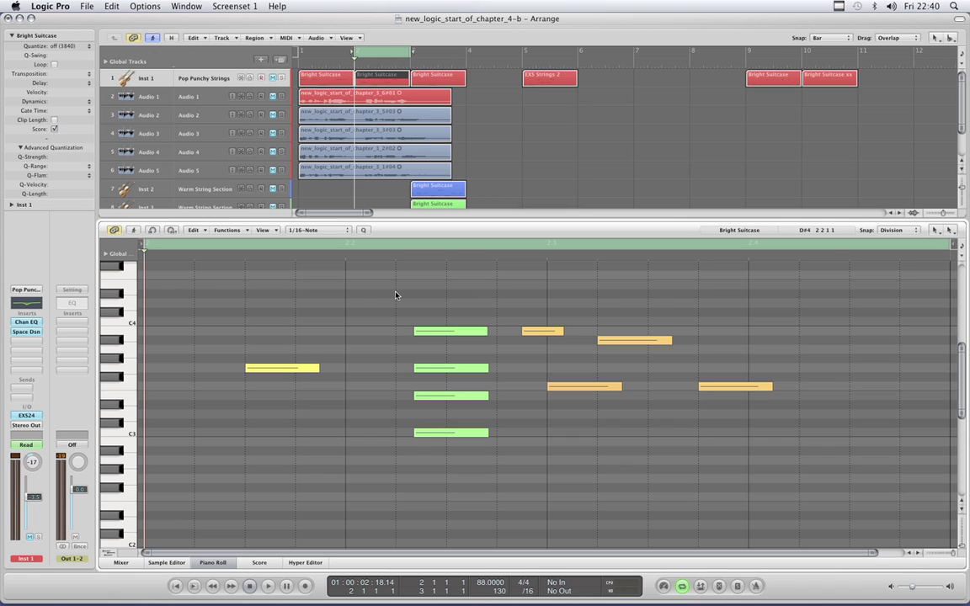
pyautogui.press('Escape')
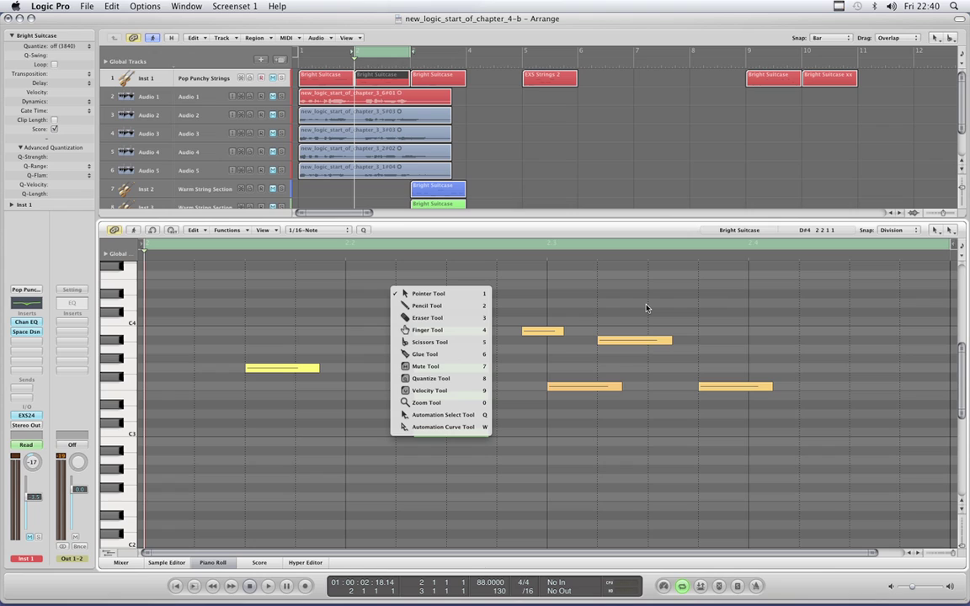
pyautogui.press('Escape')
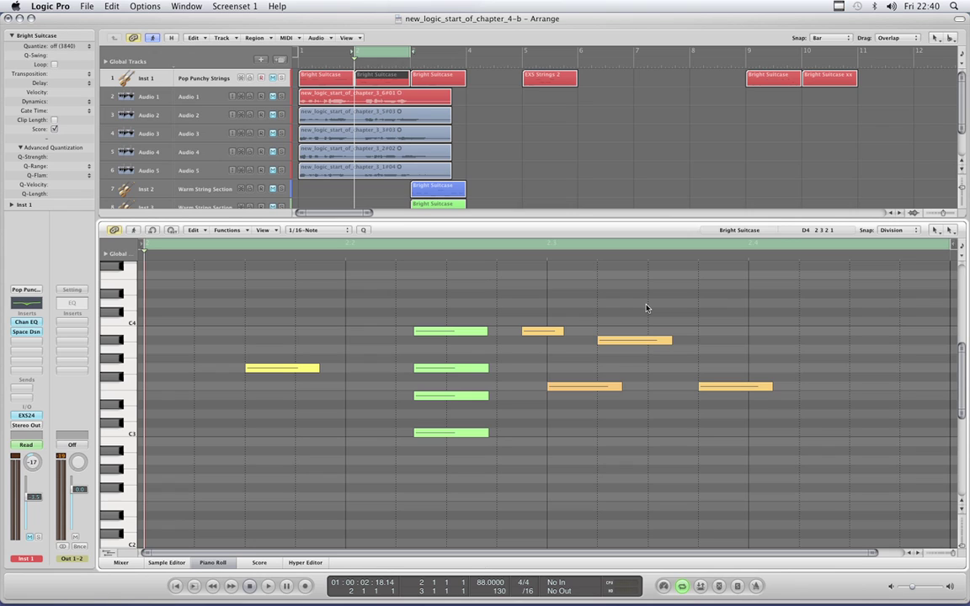
# - Cycle the Piano Roll tool through Pencil, Eraser, Finger, Scissors, Glue and Mute
pyautogui.press('Escape')
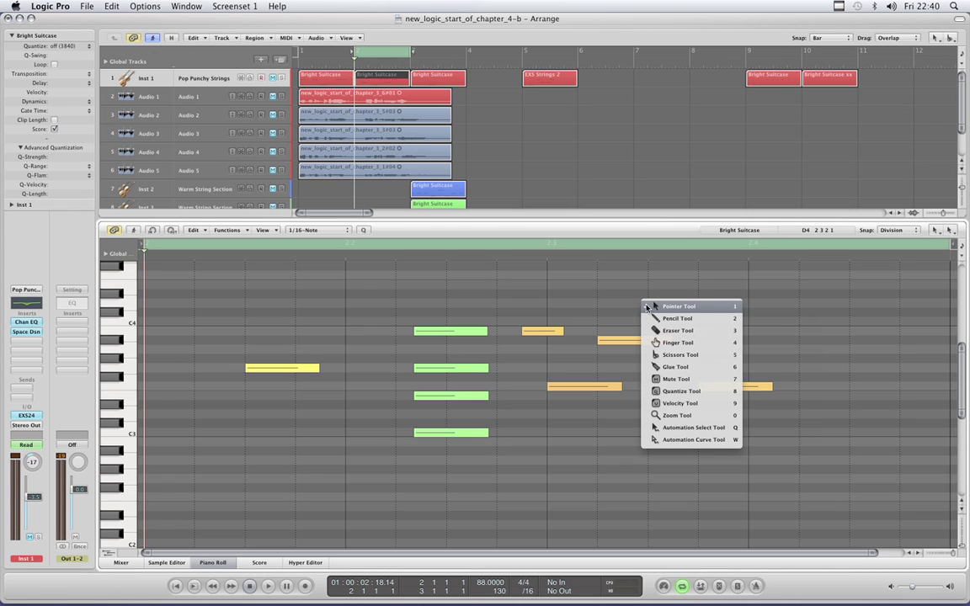
pyautogui.click(650, 318)
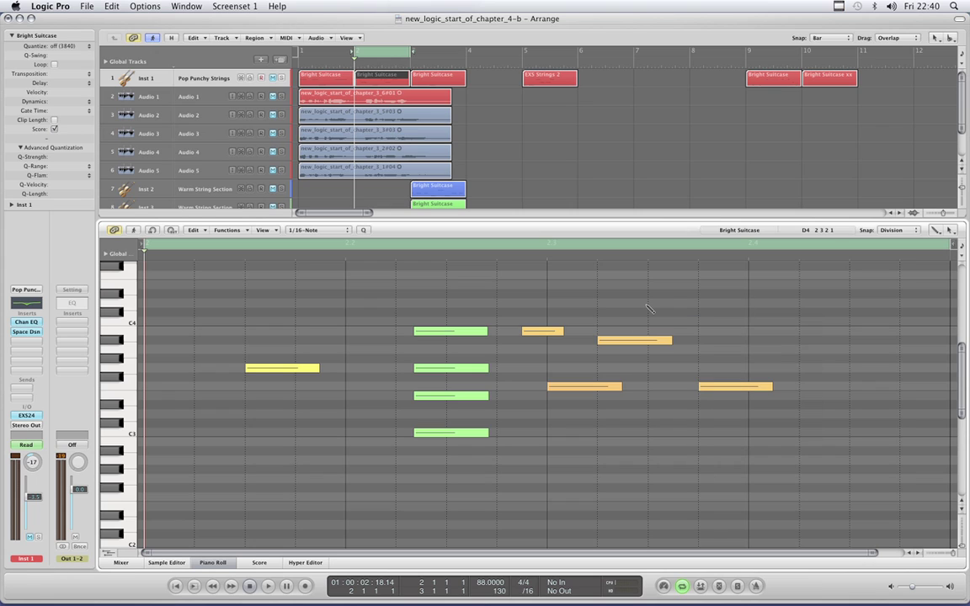
pyautogui.press('Escape')
pyautogui.press('e')
pyautogui.press('Escape')
pyautogui.click(647, 309)
pyautogui.press('Escape')
pyautogui.click(647, 309)
pyautogui.press('Escape')
pyautogui.click(649, 309)
pyautogui.press('Escape')
pyautogui.click(648, 310)
# - Cycle the Piano Roll tool through Quantize, Velocity, Zoom, Automation Select and Automation Curve, ending on Pointer
pyautogui.press('Escape')
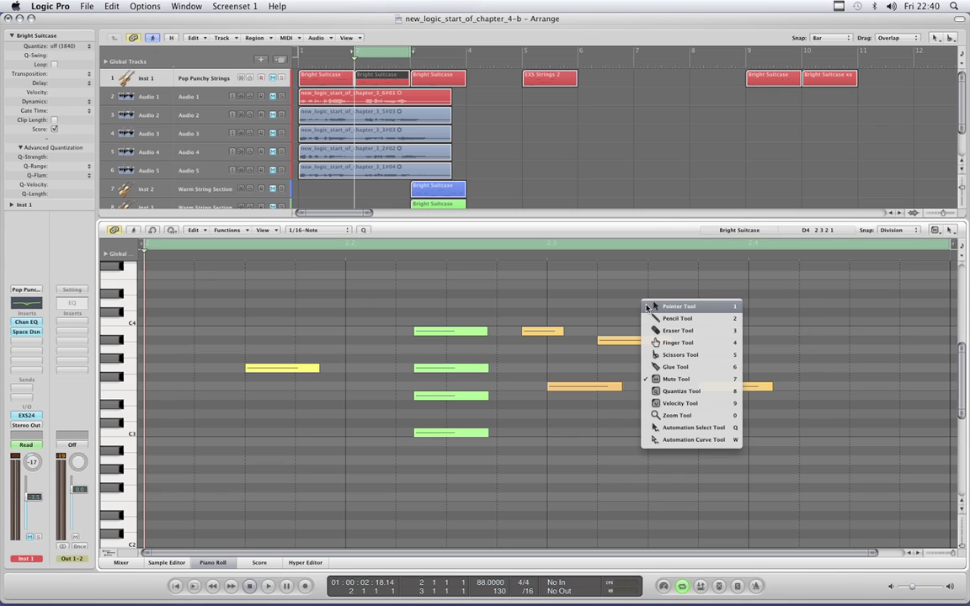
pyautogui.click(648, 308)
pyautogui.press('Escape')
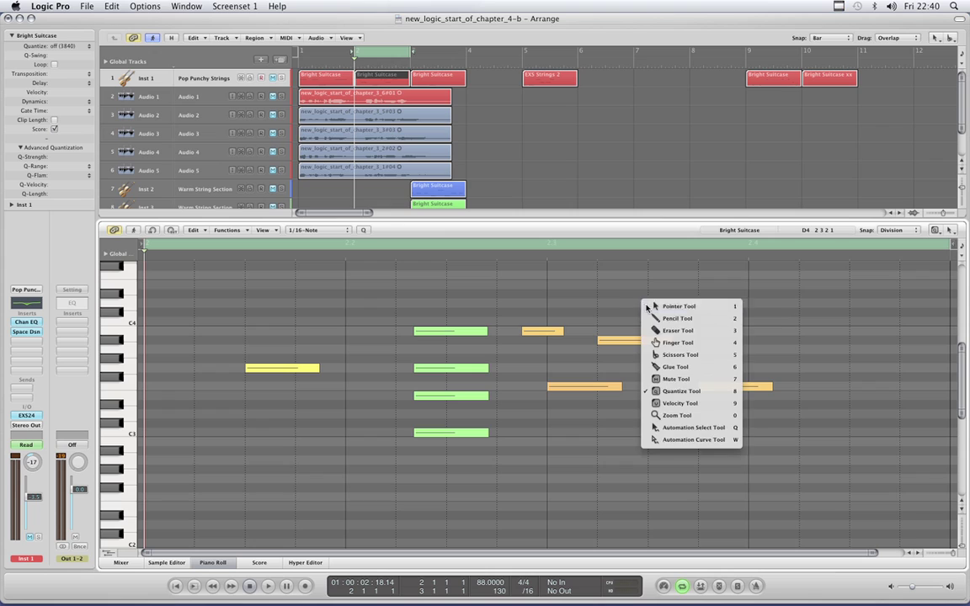
pyautogui.click(648, 307)
pyautogui.press('Escape')
pyautogui.press('z')
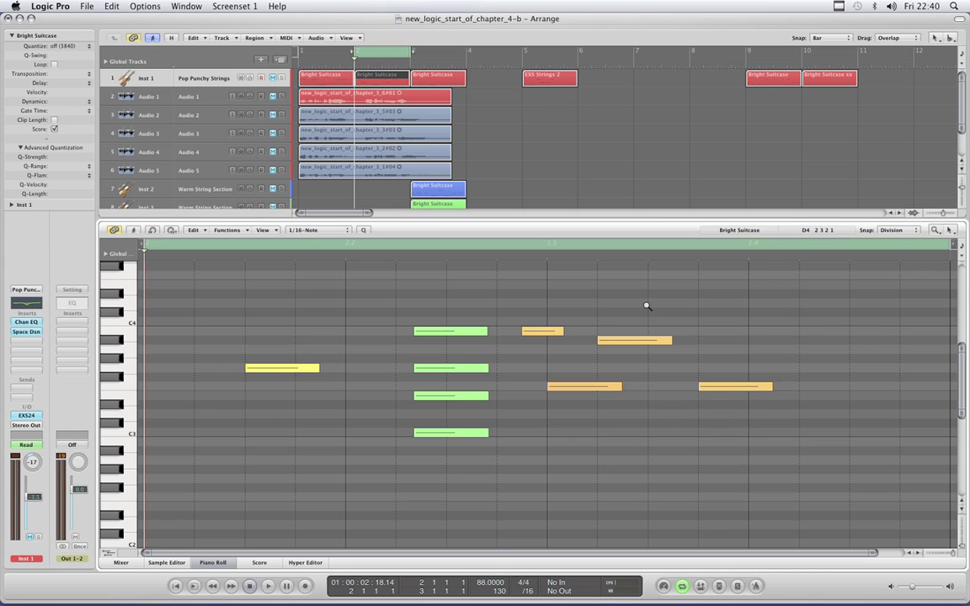
pyautogui.press('Escape')
pyautogui.click(648, 308)
pyautogui.press('Escape')
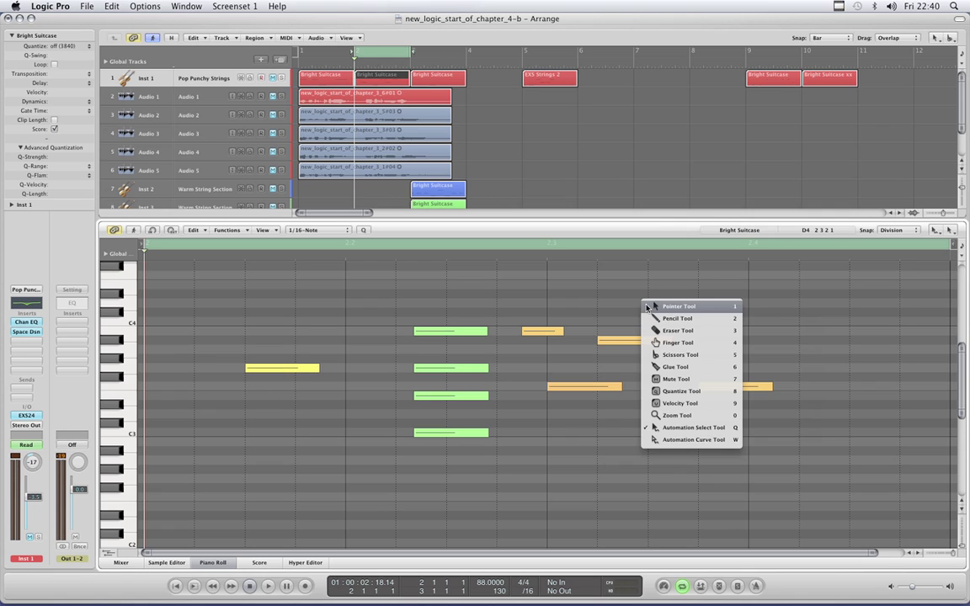
pyautogui.click(647, 307)
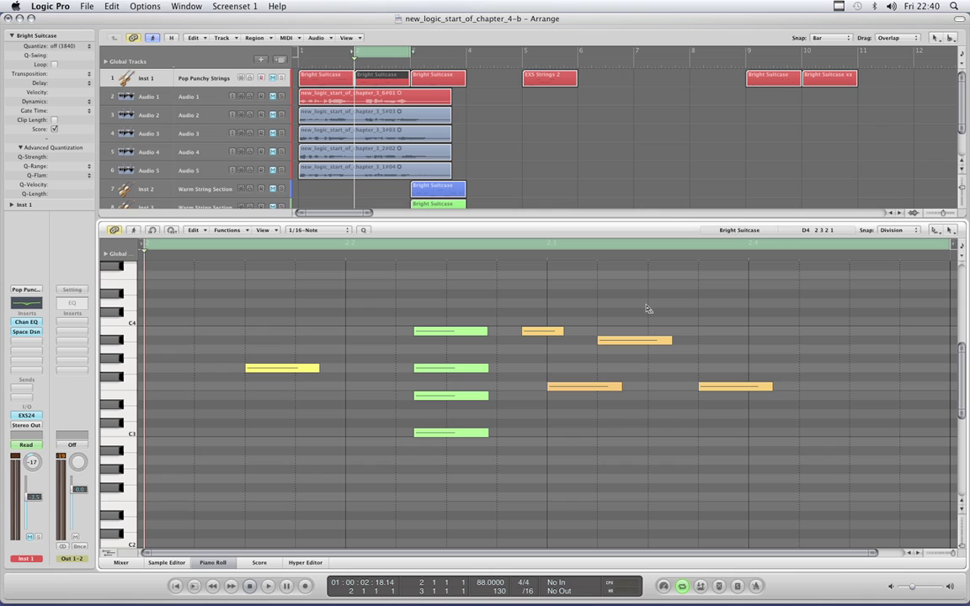
pyautogui.press('Escape')
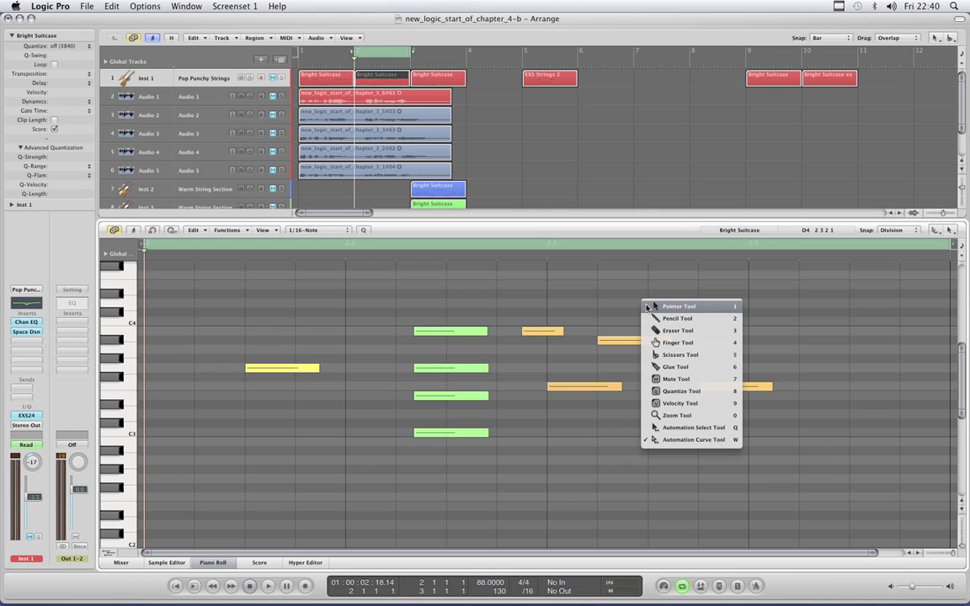
pyautogui.click(592, 316)
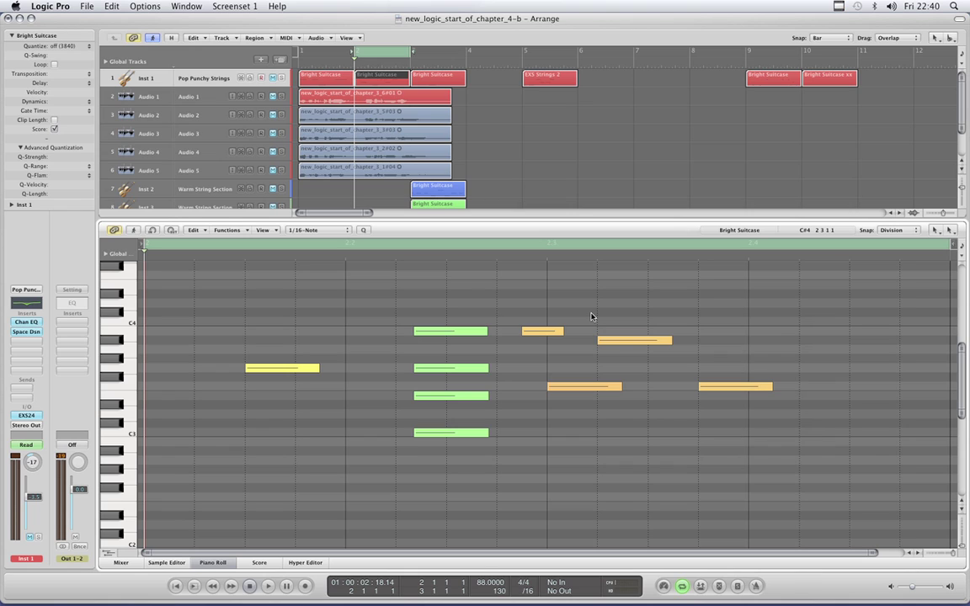
# - Switch the Piano Roll to the Pencil Tool and back to the Pointer Tool
pyautogui.press('Escape')
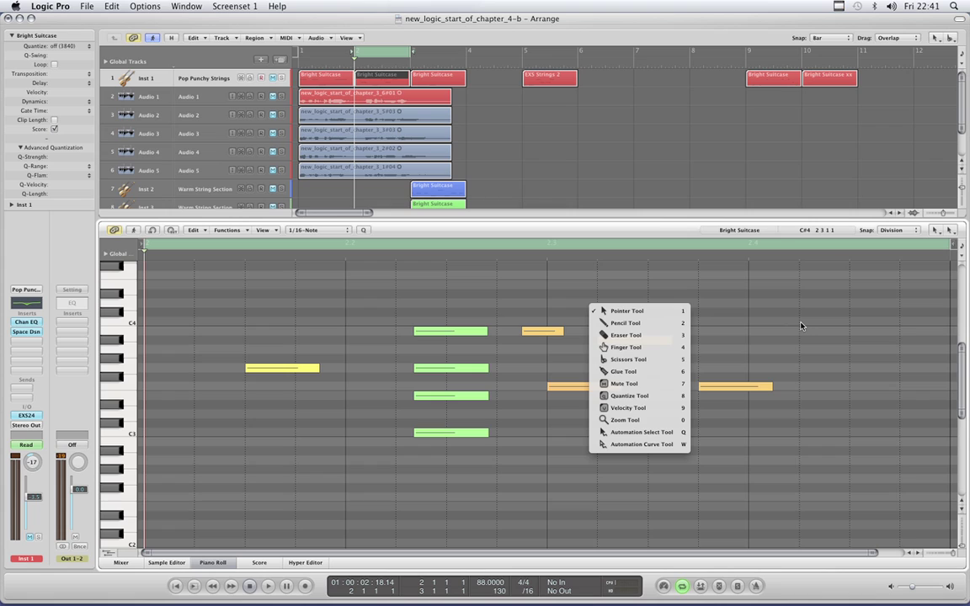
pyautogui.press('2')
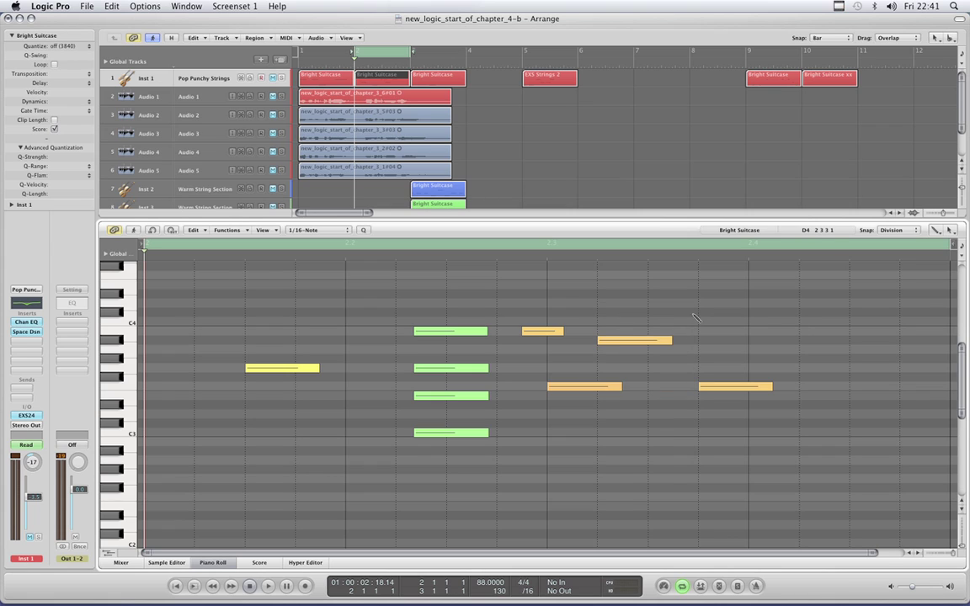
pyautogui.press('Escape')
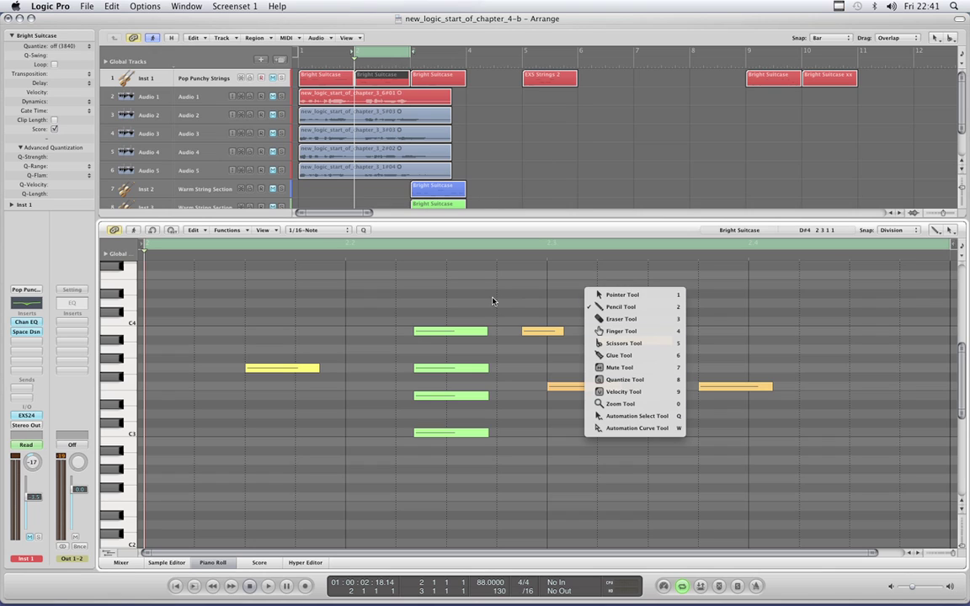
pyautogui.click(609, 294)
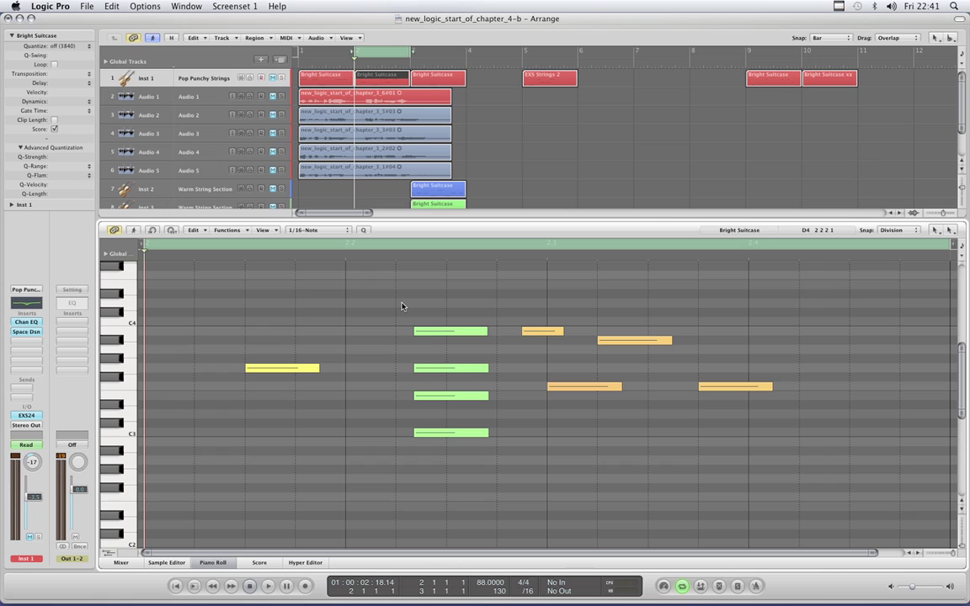
# - Select all the notes in the Piano Roll together and clear the selection
pyautogui.moveTo(217, 288); pyautogui.dragTo(855, 518)
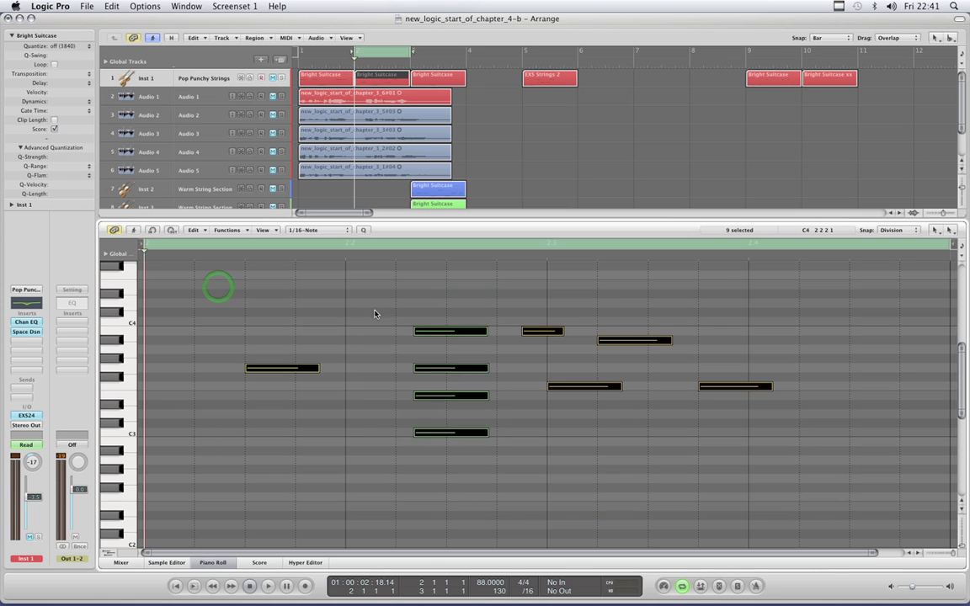
pyautogui.click(348, 314)
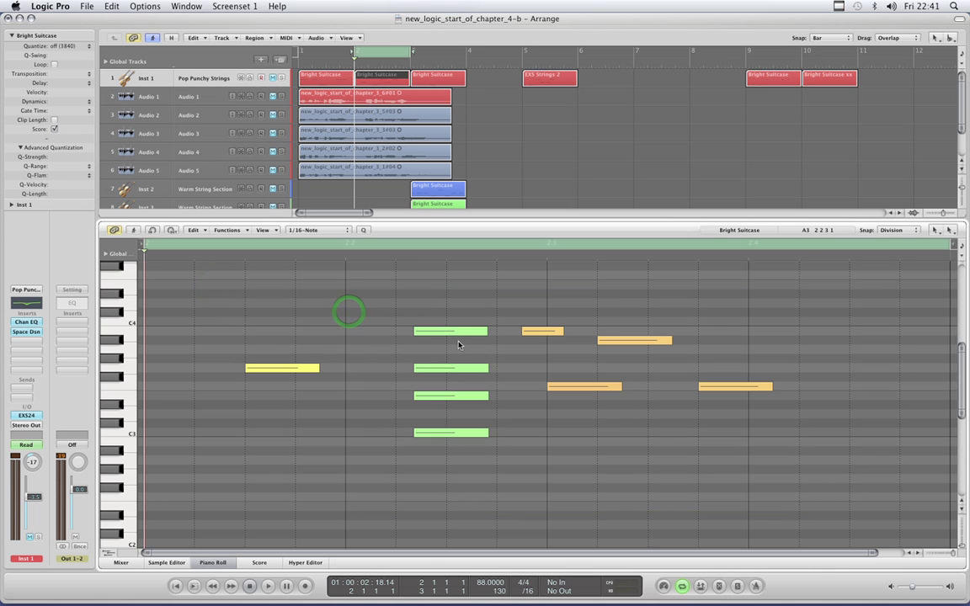
# - Add the first and third green notes from the top, the first F3 orange note and the A#3 orange note to a selection, and deselect each one
pyautogui.click(454, 332)
pyautogui.keyDown('shift'); pyautogui.click(460, 394); pyautogui.keyUp('shift')
pyautogui.keyDown('shift'); pyautogui.click(564, 387); pyautogui.keyUp('shift')
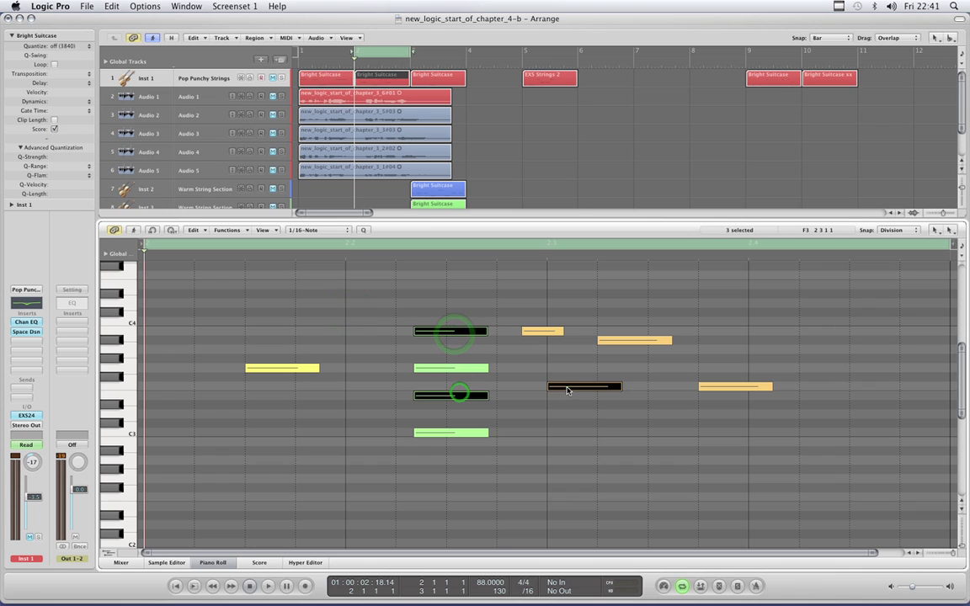
pyautogui.keyDown('shift'); pyautogui.click(639, 343); pyautogui.keyUp('shift')
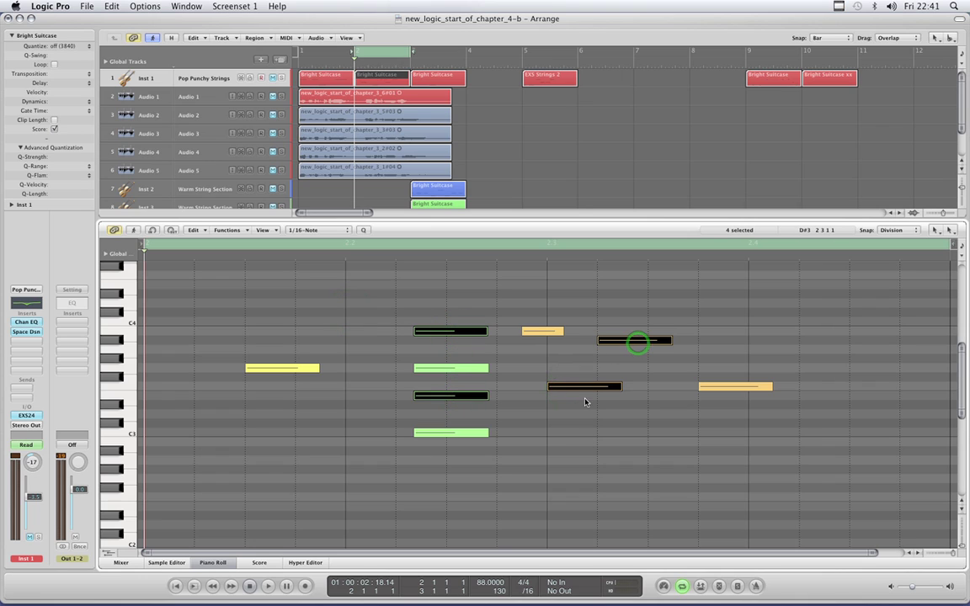
pyautogui.keyDown('shift'); pyautogui.click(581, 386); pyautogui.keyUp('shift')
pyautogui.keyDown('shift'); pyautogui.click(460, 397); pyautogui.keyUp('shift')
pyautogui.keyDown('shift'); pyautogui.click(459, 331); pyautogui.keyUp('shift')
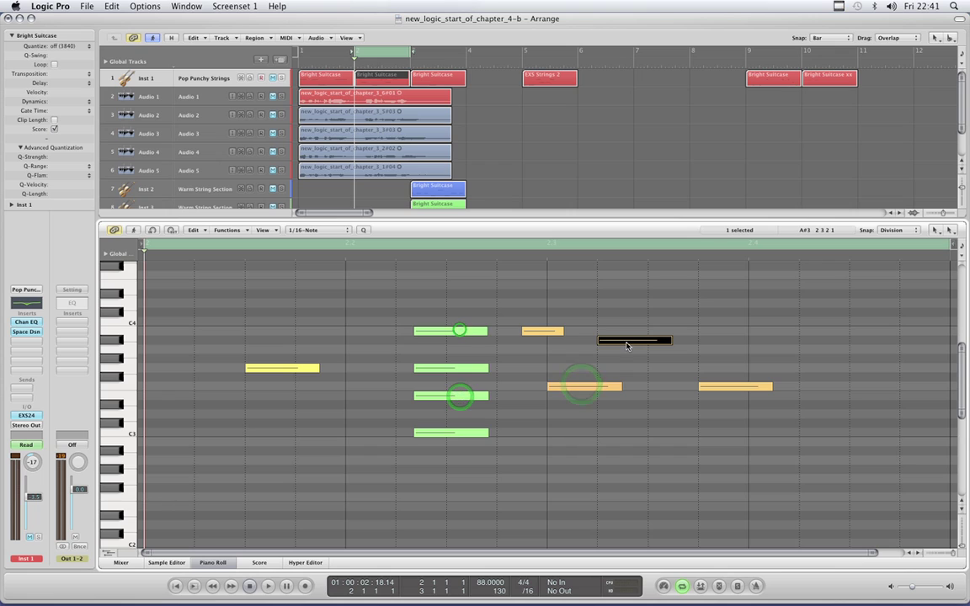
pyautogui.keyDown('shift'); pyautogui.click(626, 341); pyautogui.keyUp('shift')
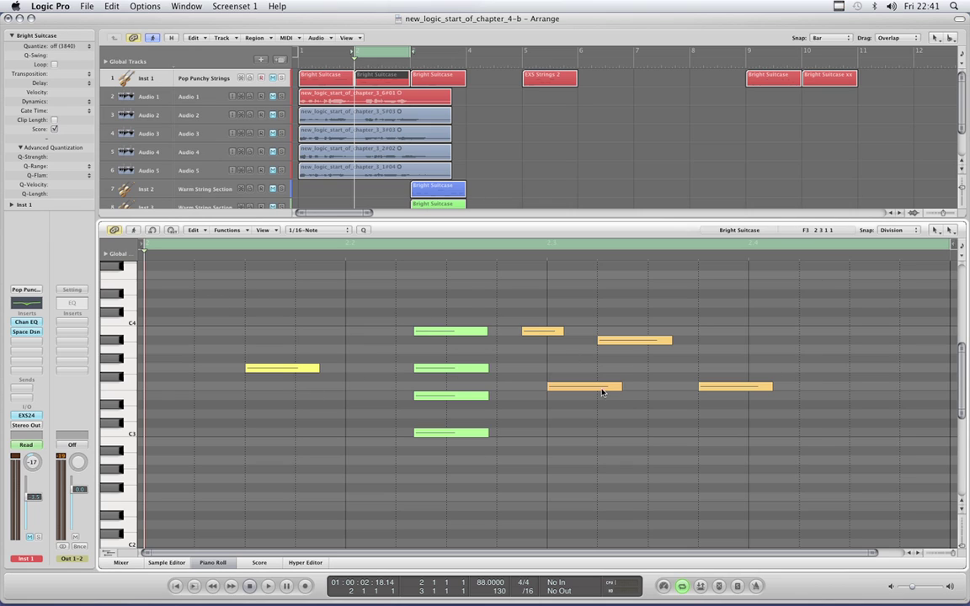
# - Erase the top note of the green chord with the Eraser Tool and undo the deletion
pyautogui.press('Escape')
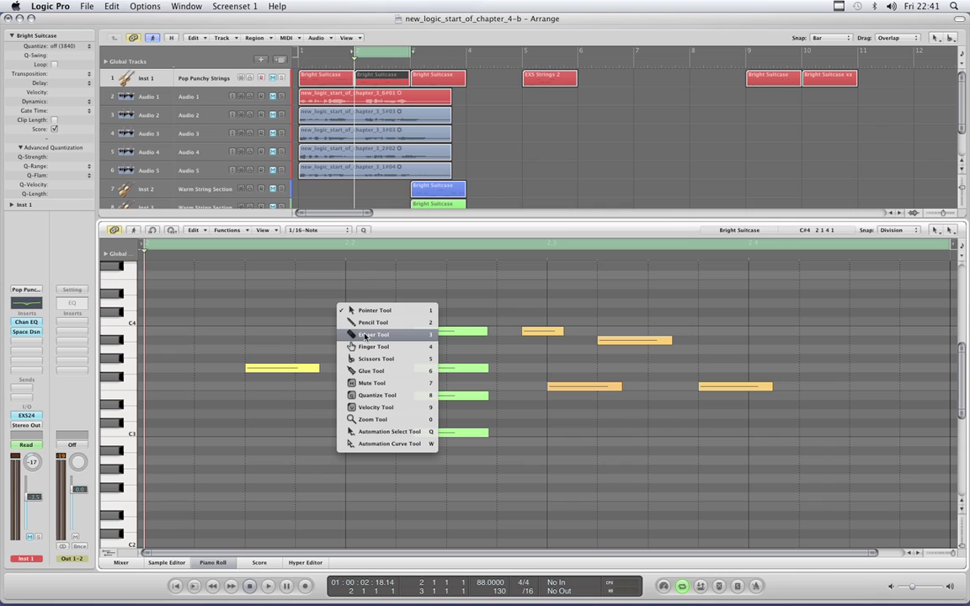
pyautogui.click(364, 335)
pyautogui.click(456, 332)
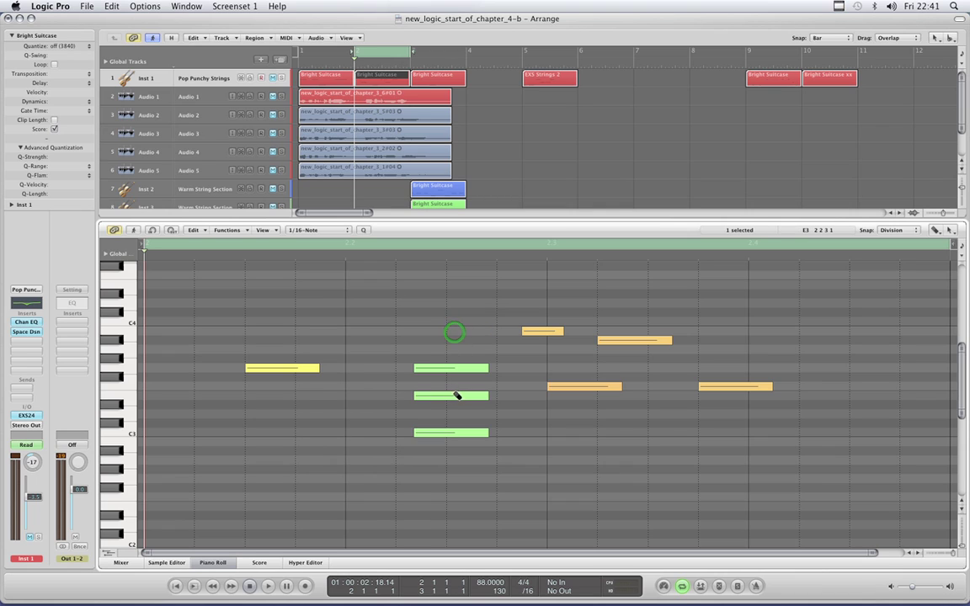
pyautogui.press('super+z')
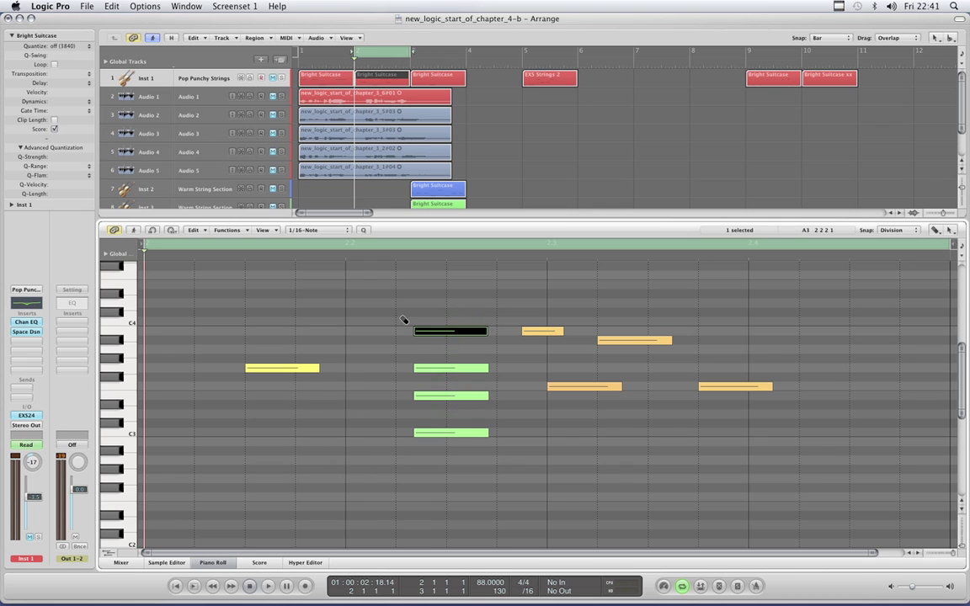
# - Select all four green chord notes, erase them with the Eraser Tool, and undo the deletion
pyautogui.moveTo(395, 303); pyautogui.dragTo(456, 373)
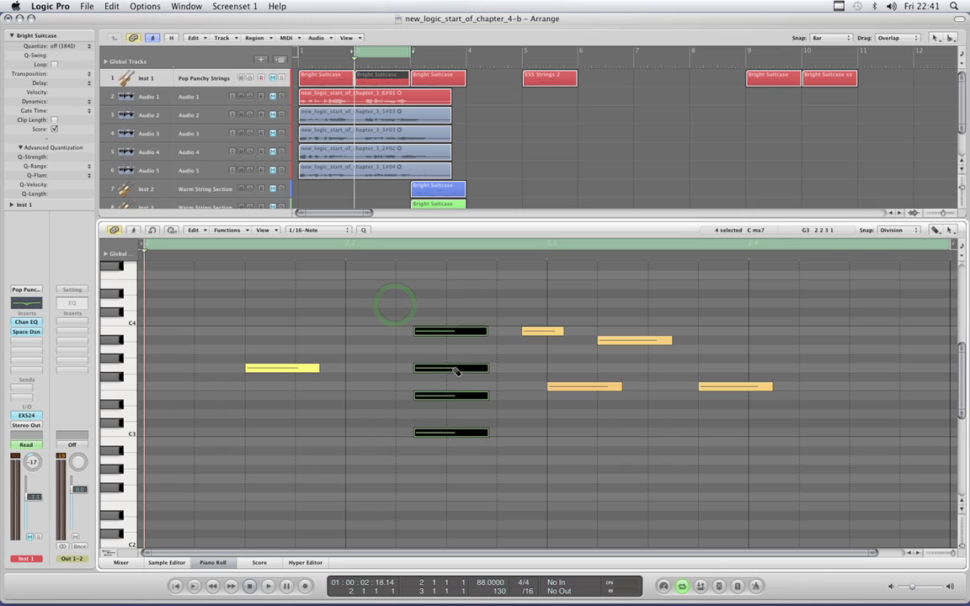
pyautogui.click(454, 371)
pyautogui.press('super+z')
pyautogui.click(383, 316)
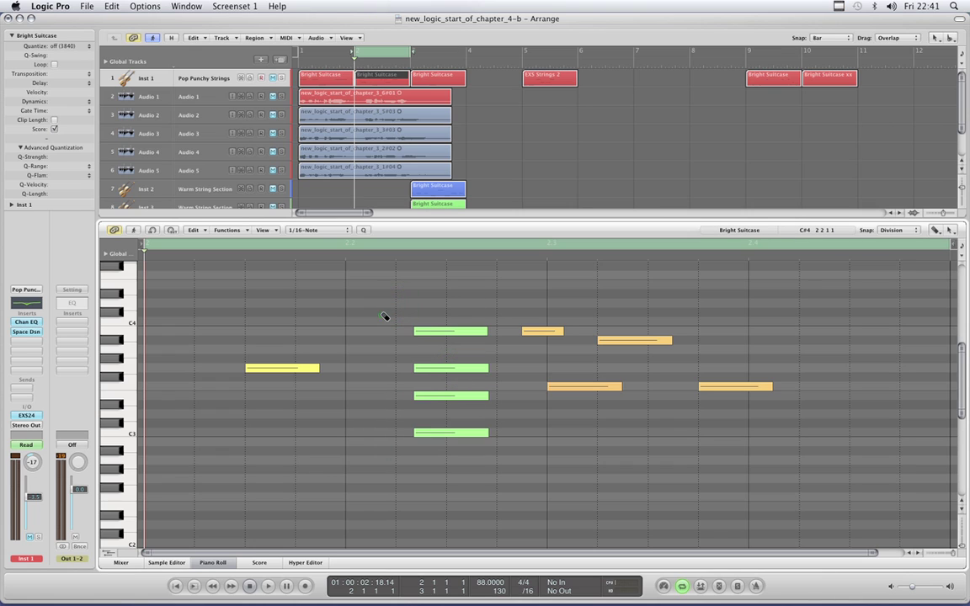
# - Select the top, third and bottom green notes with the Pointer Tool, erase them with the Eraser Tool, and undo the deletion
pyautogui.press('Escape')
pyautogui.click(346, 318)
pyautogui.click(448, 331)
pyautogui.keyDown('shift'); pyautogui.click(449, 396); pyautogui.keyUp('shift')
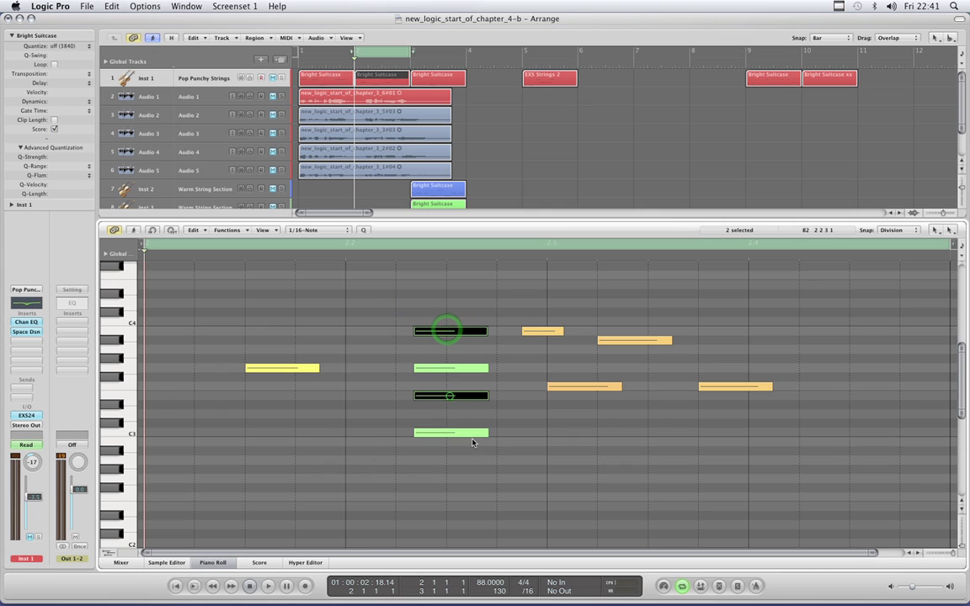
pyautogui.keyDown('shift'); pyautogui.click(470, 434); pyautogui.keyUp('shift')
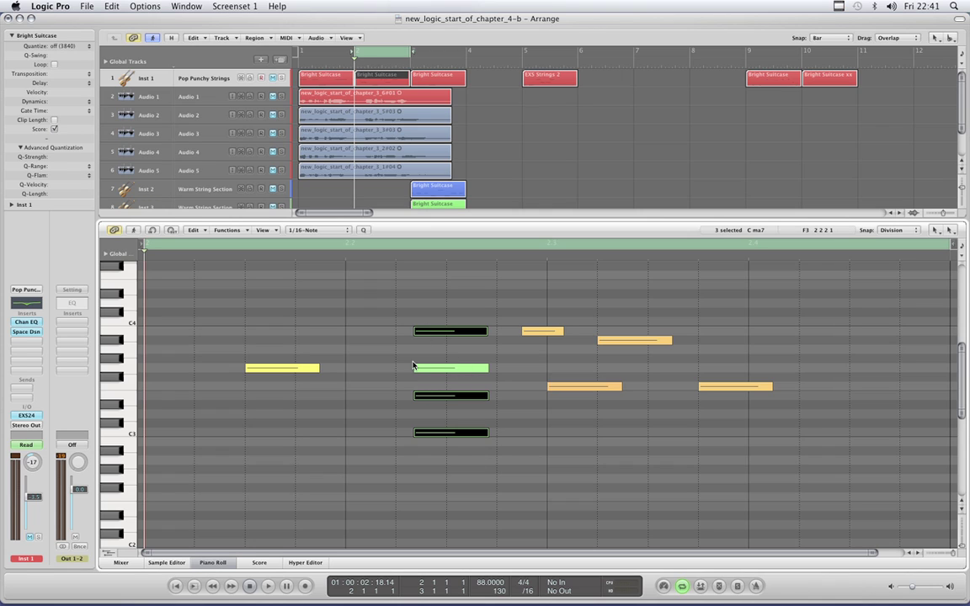
pyautogui.press('Escape')
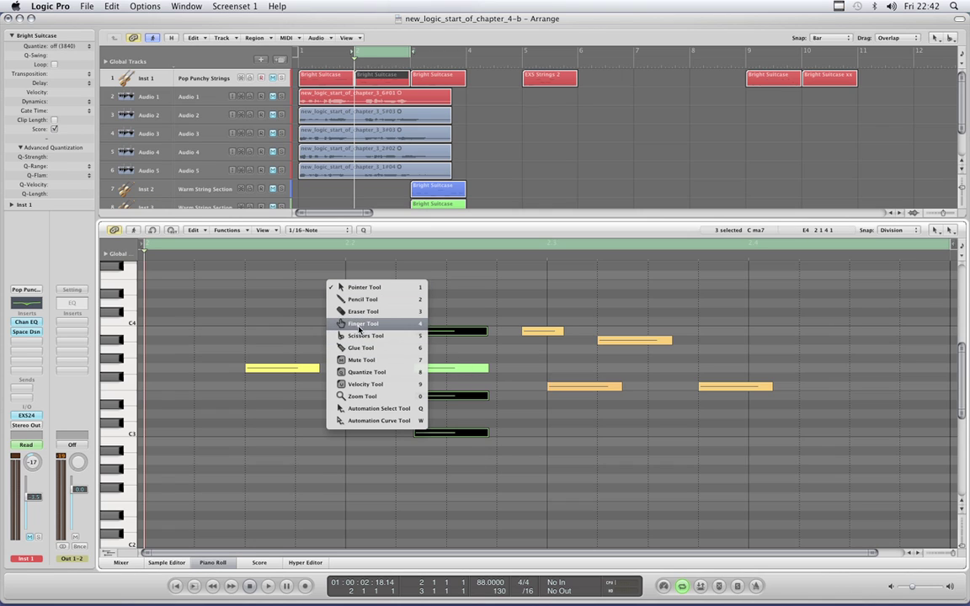
pyautogui.click(358, 315)
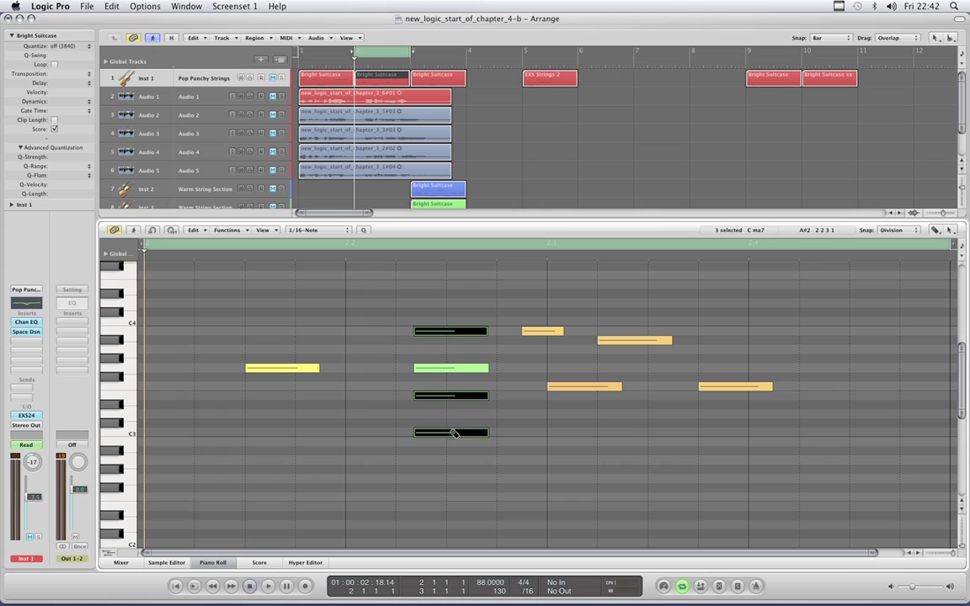
pyautogui.click(461, 397)
pyautogui.press('super+z')
pyautogui.click(351, 337)
# - Shorten the top green note from its end with the Finger Tool and undo the length change
pyautogui.press('Escape')
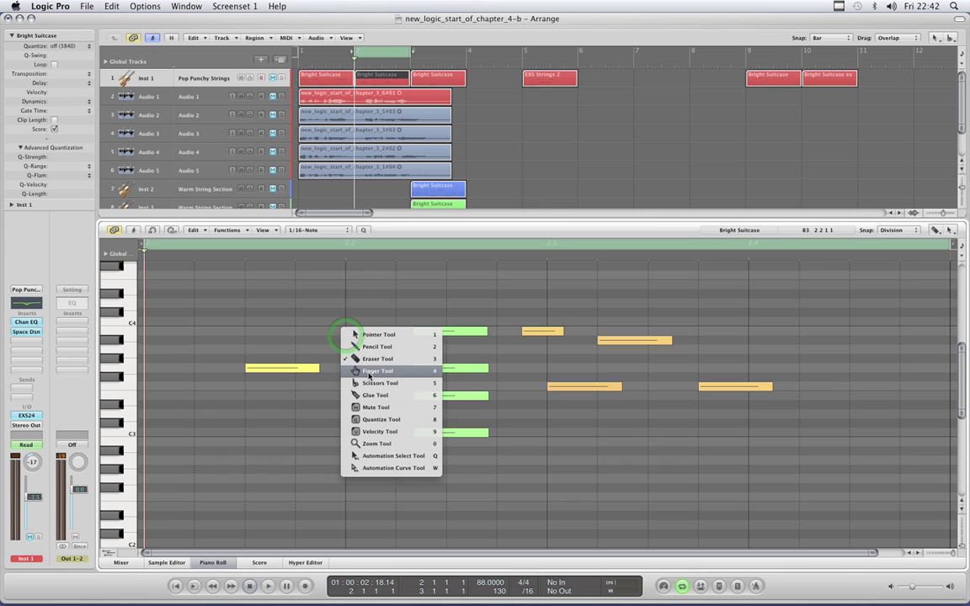
pyautogui.click(368, 371)
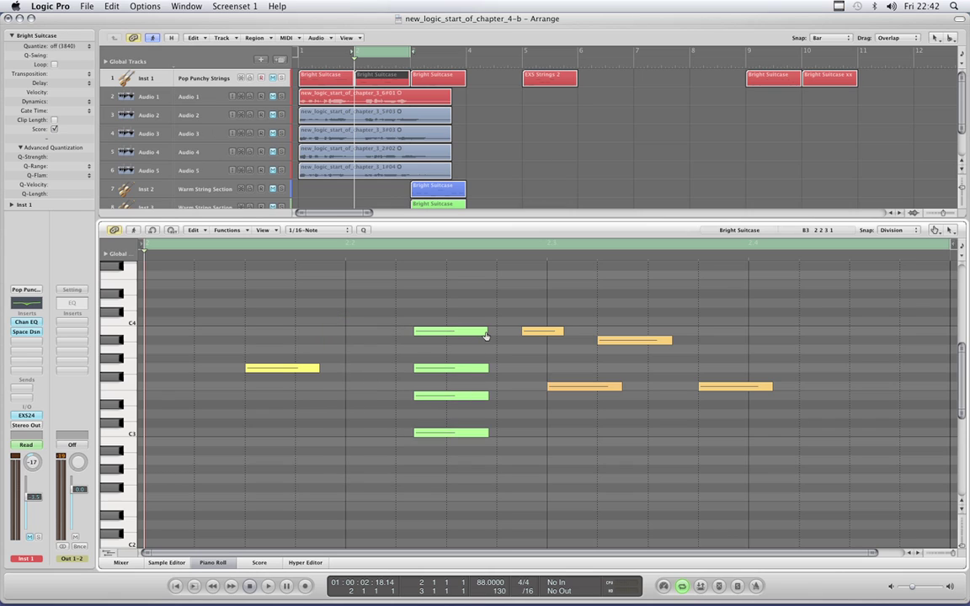
pyautogui.moveTo(486, 334); pyautogui.dragTo(466, 335)
pyautogui.press('super+z')
# - Switch the Piano Roll to the Scissors Tool, set its Snap to Ticks, and clear the note selection
pyautogui.press('Escape')
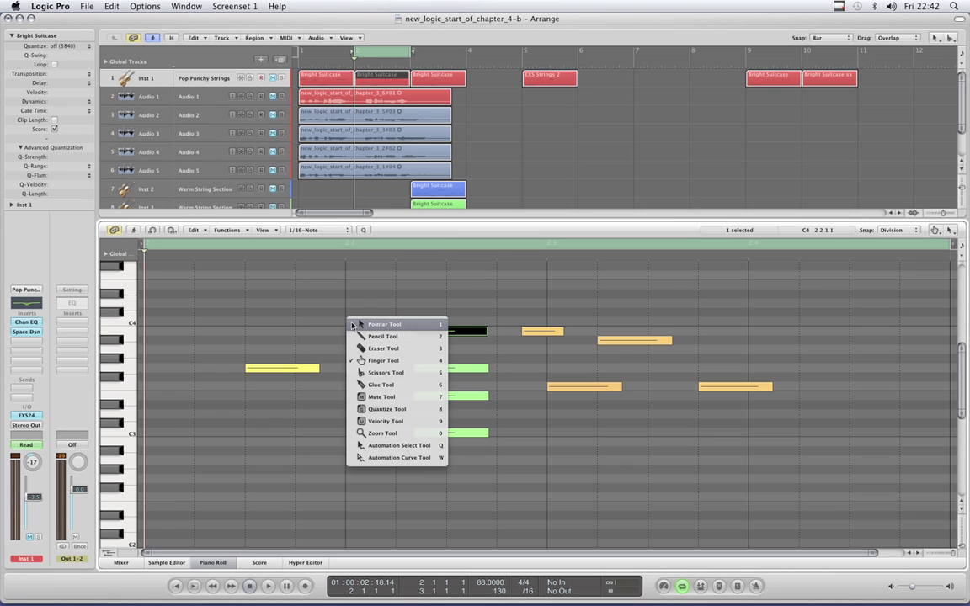
pyautogui.click(376, 373)
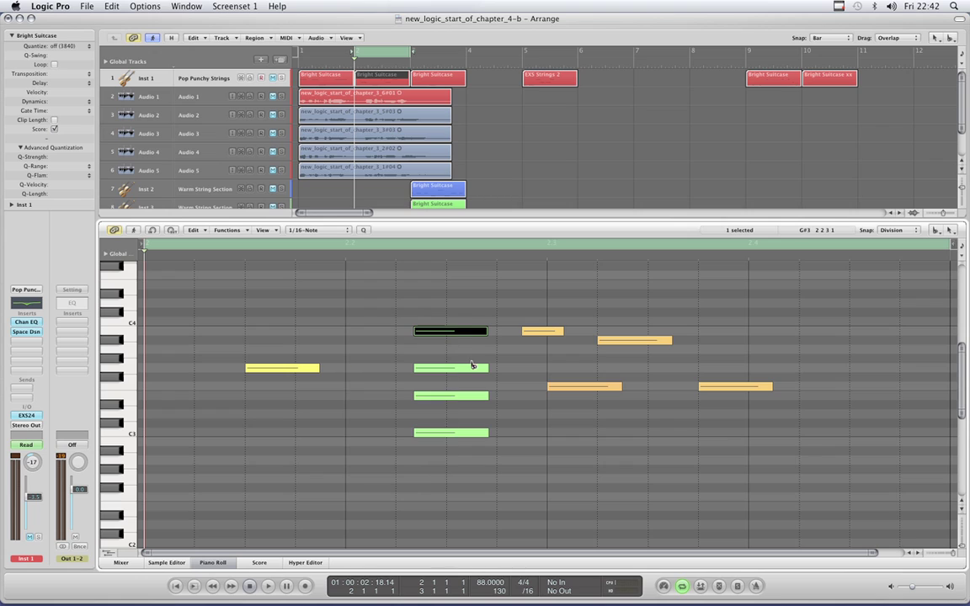
pyautogui.click(891, 231)
pyautogui.click(892, 230)
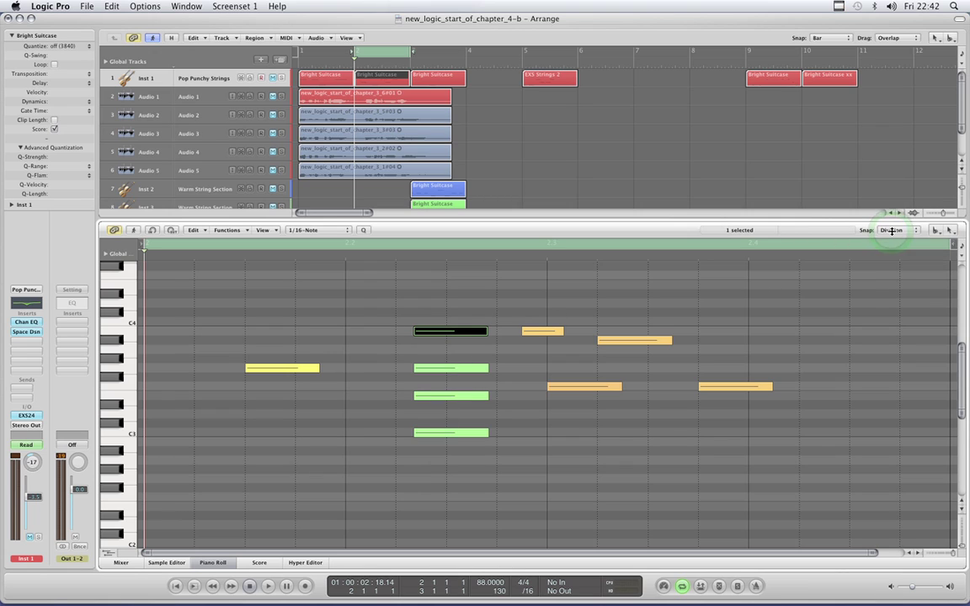
pyautogui.click(892, 231)
pyautogui.click(893, 234)
pyautogui.click(470, 315)
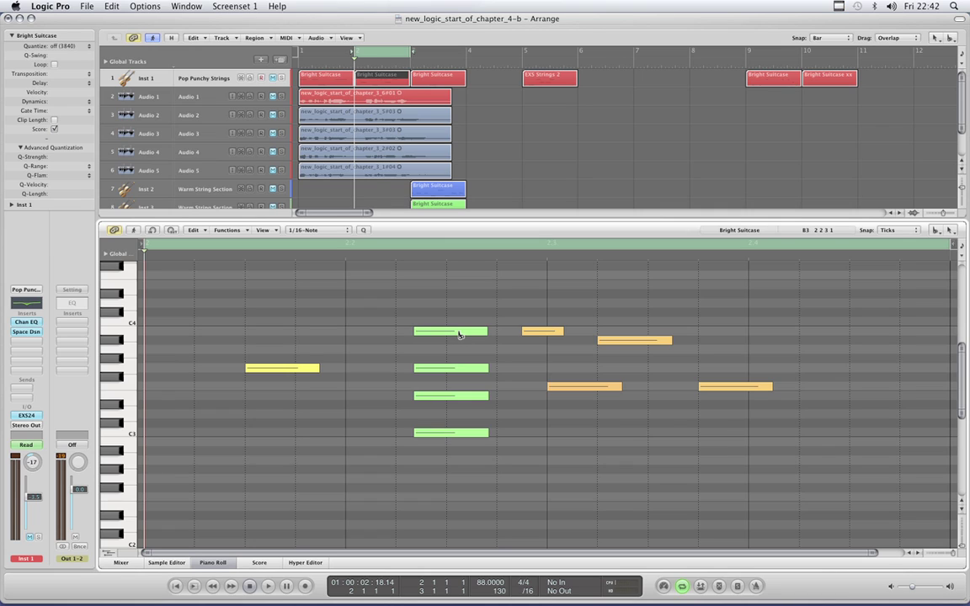
# - Split all four green notes together near their start with the Scissors Tool and undo the cut
pyautogui.click(460, 333)
pyautogui.moveTo(398, 307); pyautogui.dragTo(421, 436)
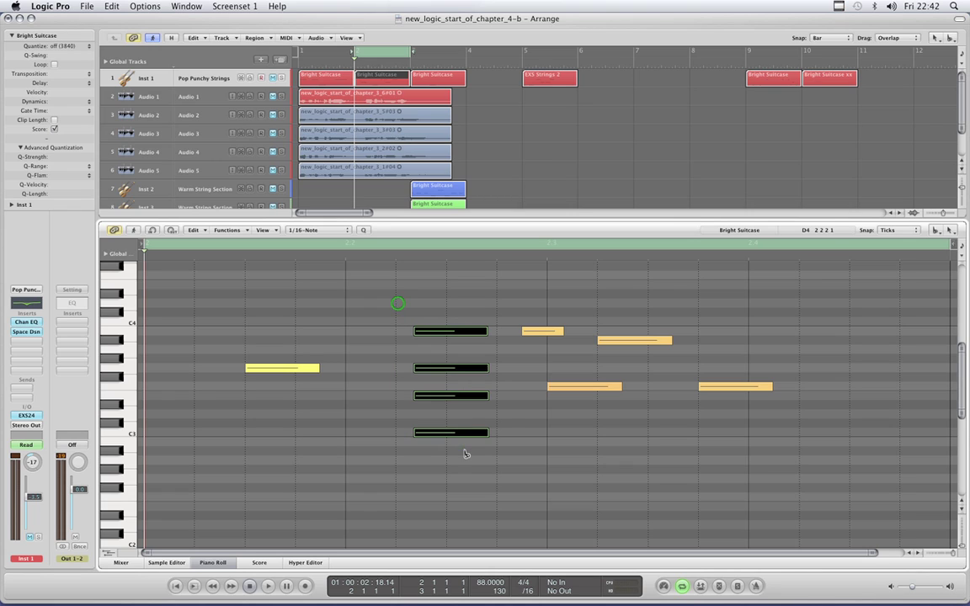
pyautogui.click(433, 368)
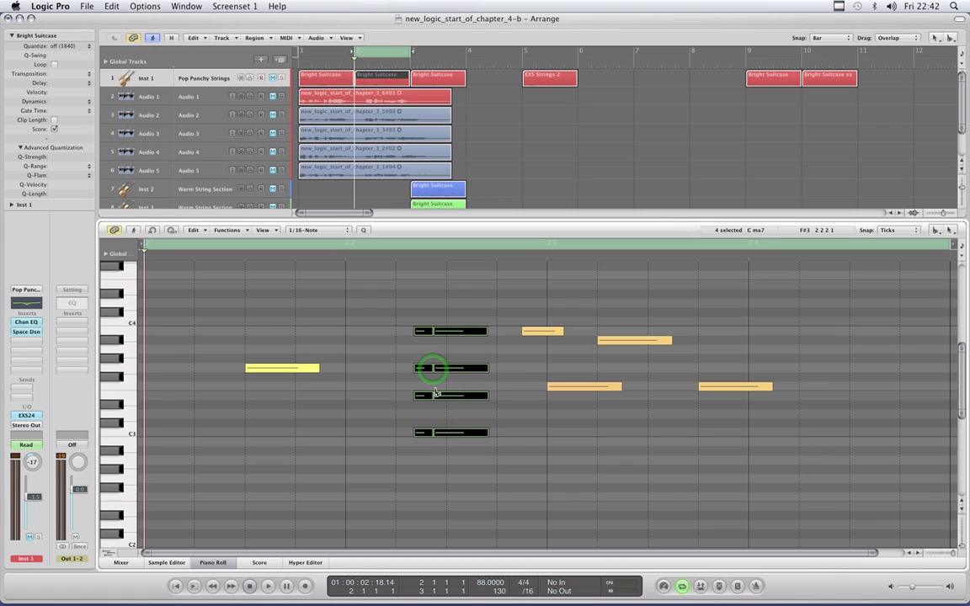
pyautogui.press('super+z')
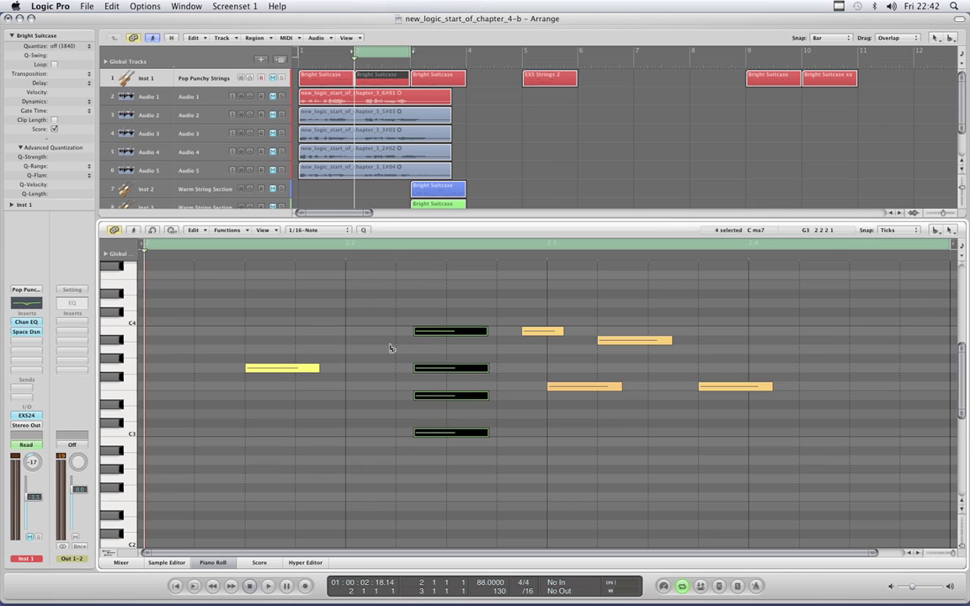
# - With the Pointer Tool, shift the top and bottom green notes slightly earlier and the second green note slightly later
pyautogui.press('Escape')
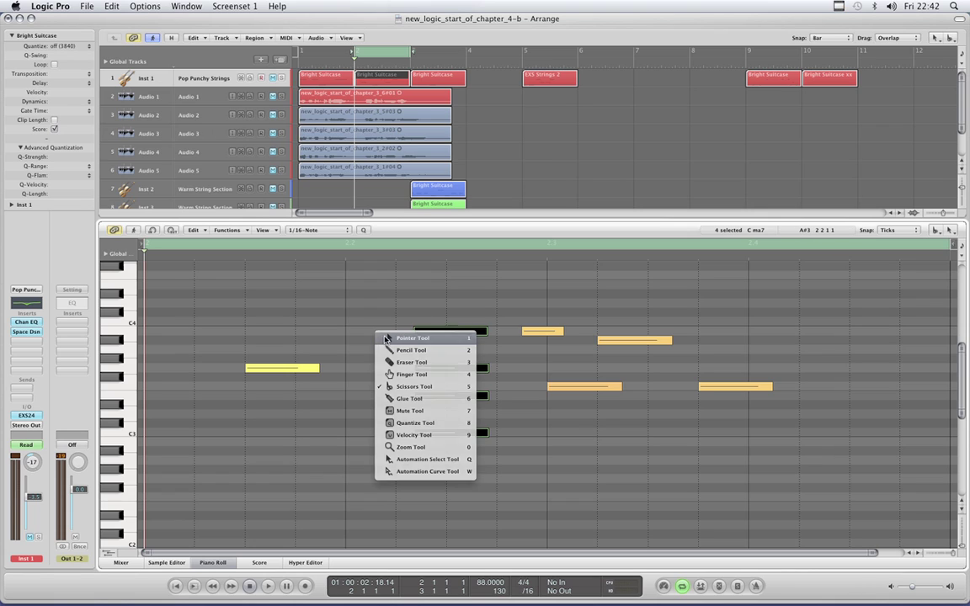
pyautogui.click(419, 334)
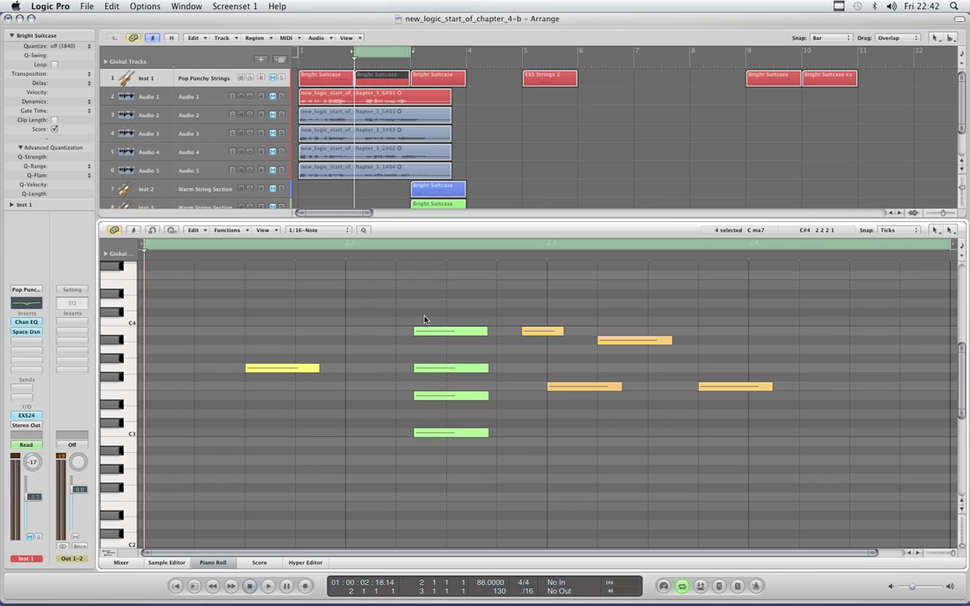
pyautogui.click(428, 331)
pyautogui.moveTo(430, 331); pyautogui.dragTo(426, 332)
pyautogui.moveTo(430, 371); pyautogui.dragTo(436, 372)
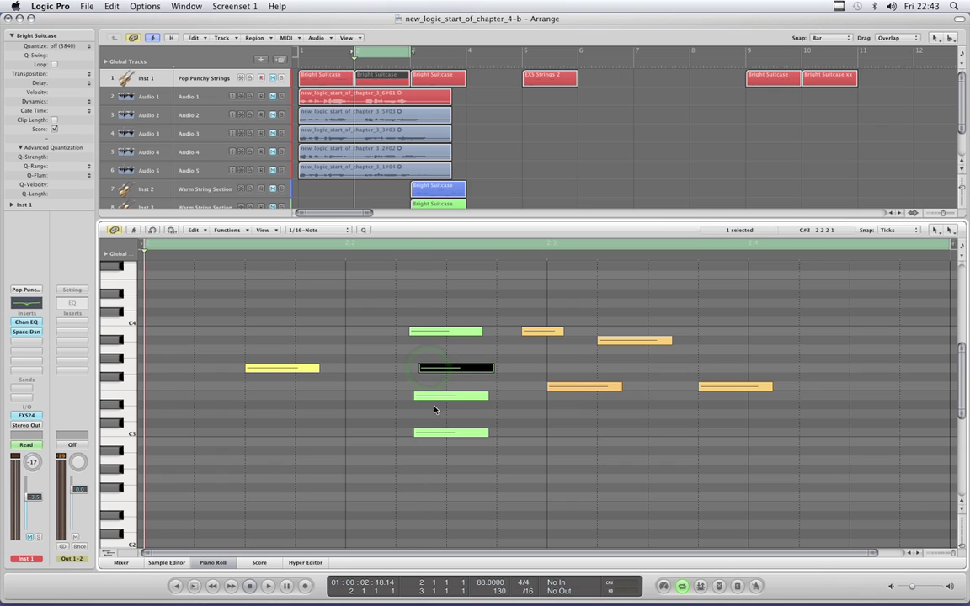
pyautogui.moveTo(433, 438)
pyautogui.mouseDown()
pyautogui.moveTo(417, 432)
pyautogui.moveTo(427, 433)
pyautogui.mouseUp()
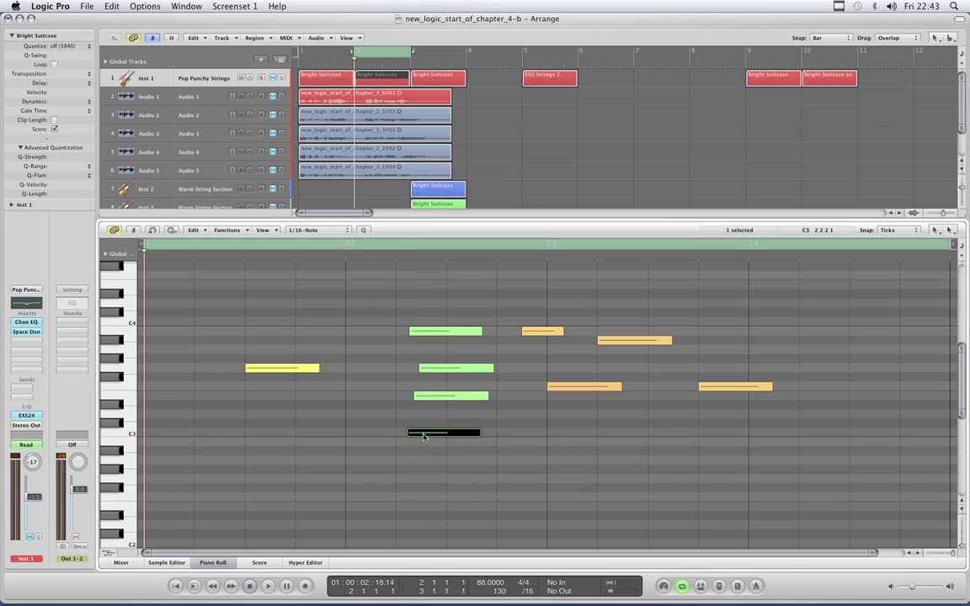
# - Select the four staggered green notes and split them together just after the second note's start with the Scissors Tool
pyautogui.moveTo(393, 306); pyautogui.dragTo(438, 444)
pyautogui.press('Escape')
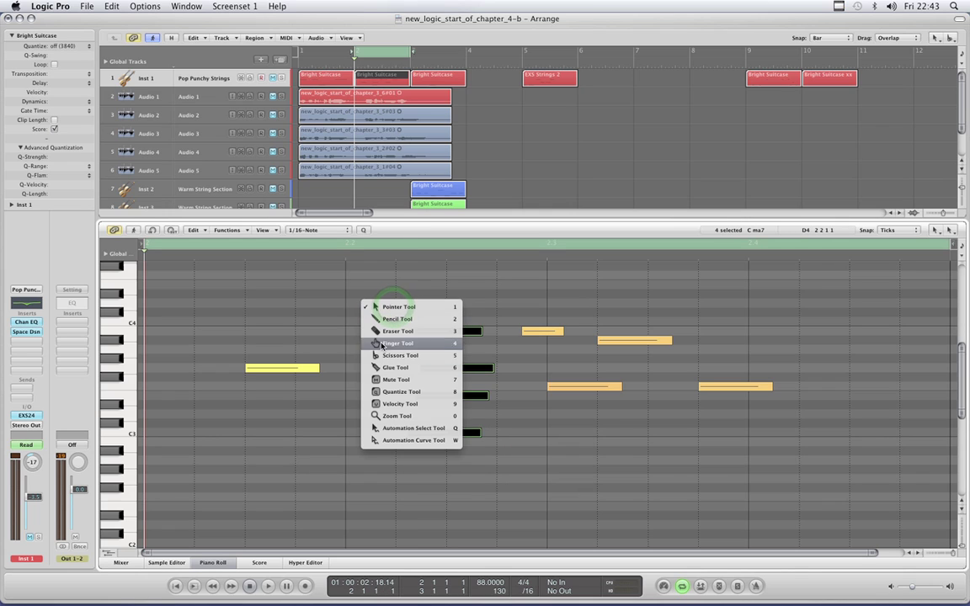
pyautogui.click(422, 344)
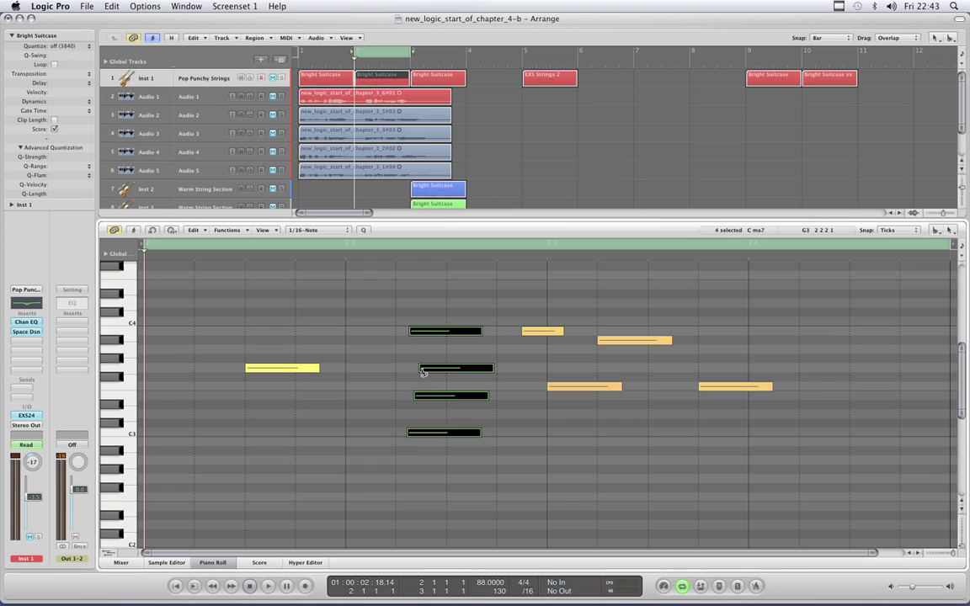
pyautogui.click(424, 369)
# - Delete the short leading pieces of the four green notes using the Pointer Tool, and undo the deletion and the split
pyautogui.press('Escape')
pyautogui.click(335, 303)
pyautogui.click(367, 315)
pyautogui.moveTo(365, 304); pyautogui.dragTo(421, 455)
pyautogui.press('Delete')
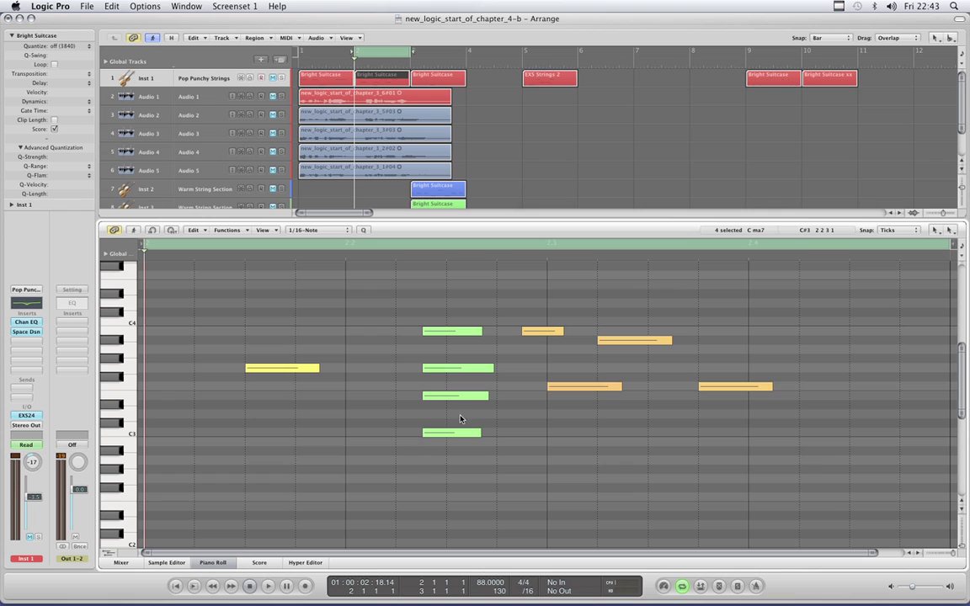
pyautogui.press('super+z')
pyautogui.press('super+z')
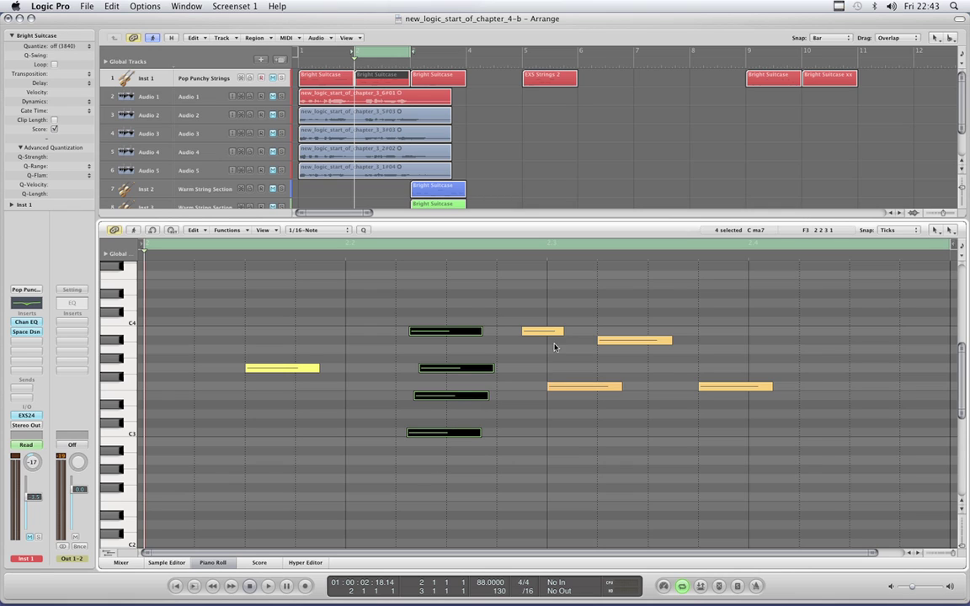
# - Set the Piano Roll's Snap to Division, switch to the Scissors Tool and clear the note selection
pyautogui.click(898, 231)
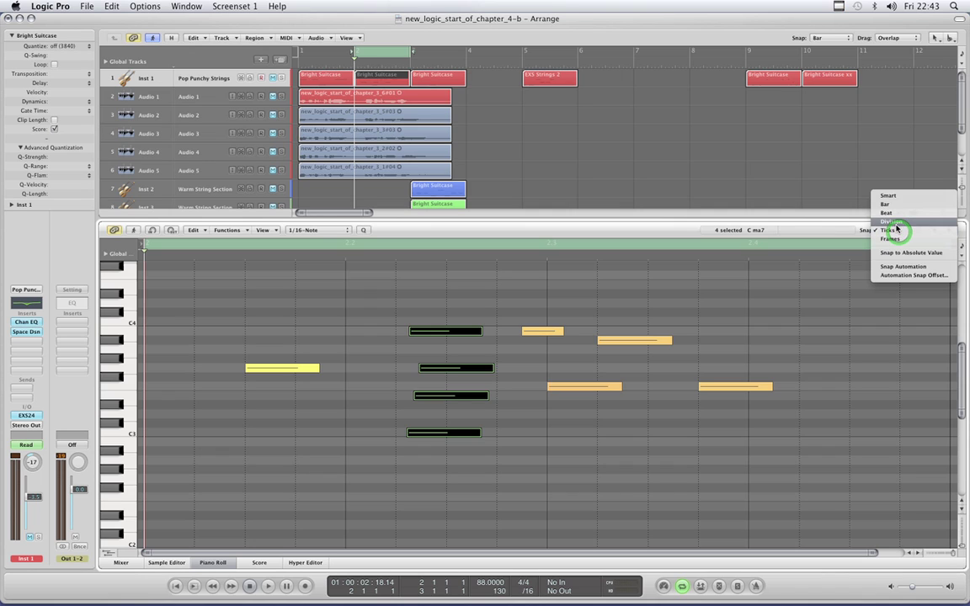
pyautogui.click(898, 223)
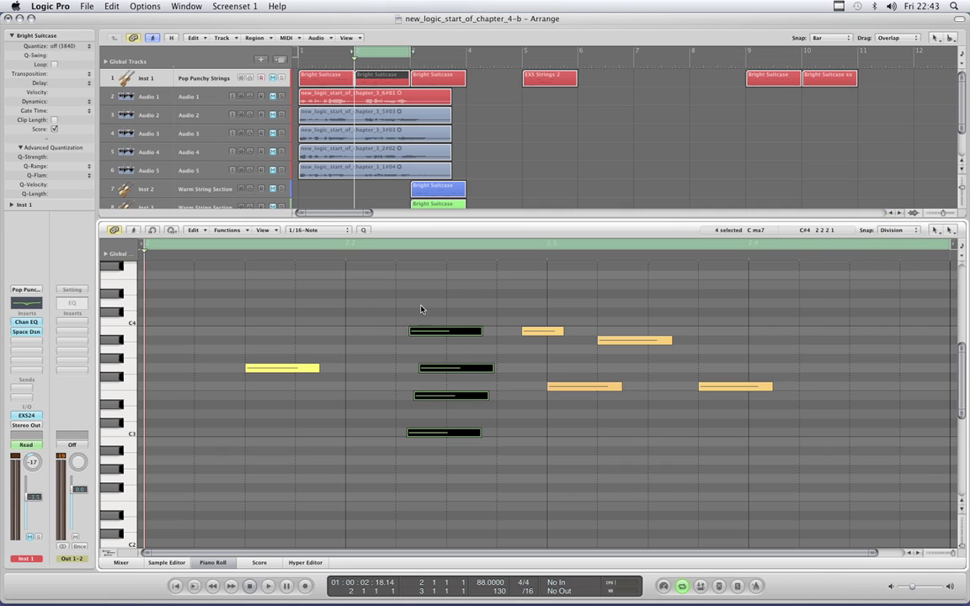
pyautogui.press('Escape')
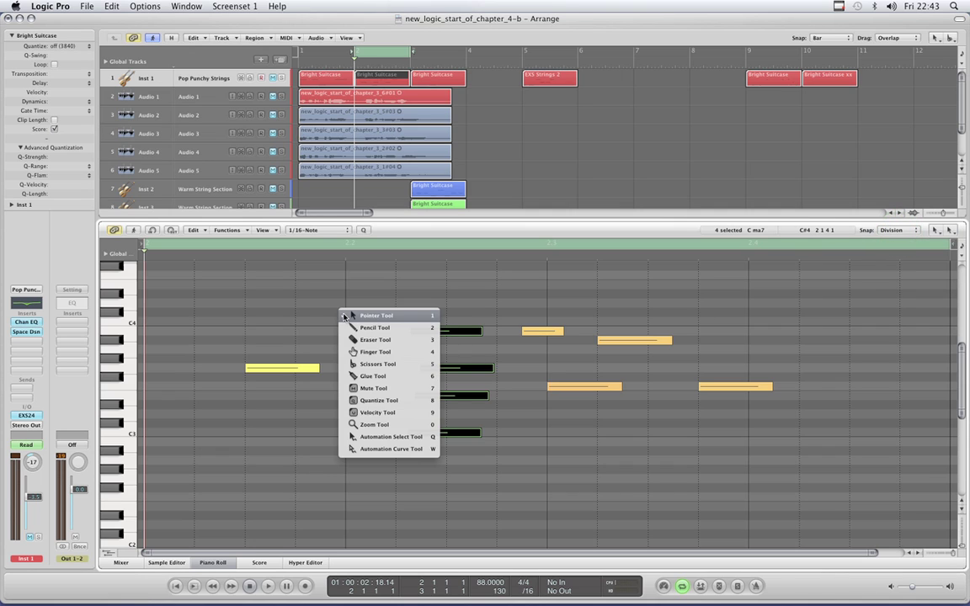
pyautogui.click(360, 364)
pyautogui.click(446, 315)
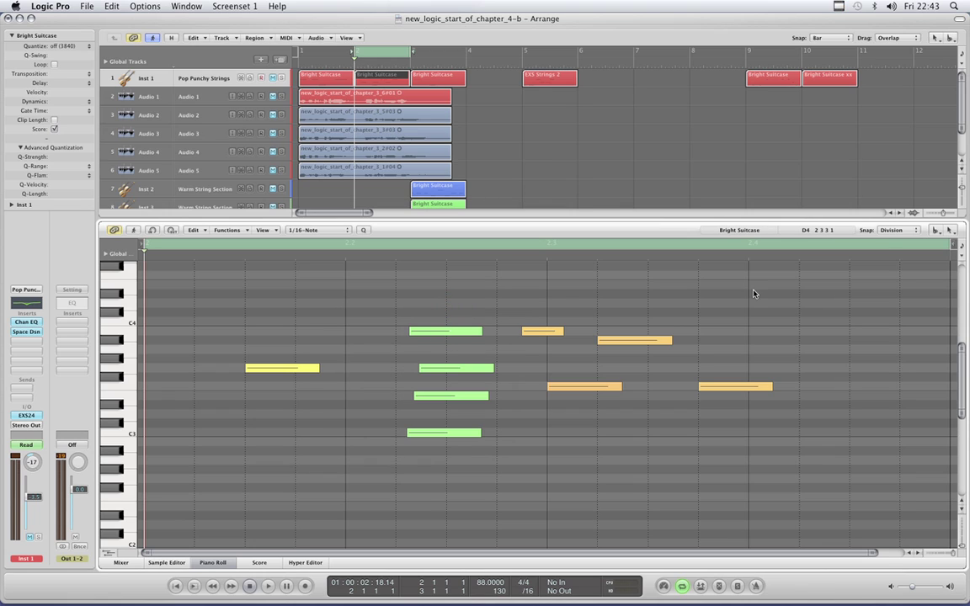
# - Keep Snap on Division, split the top green note at the division line near its middle, and undo the cut
pyautogui.click(890, 233)
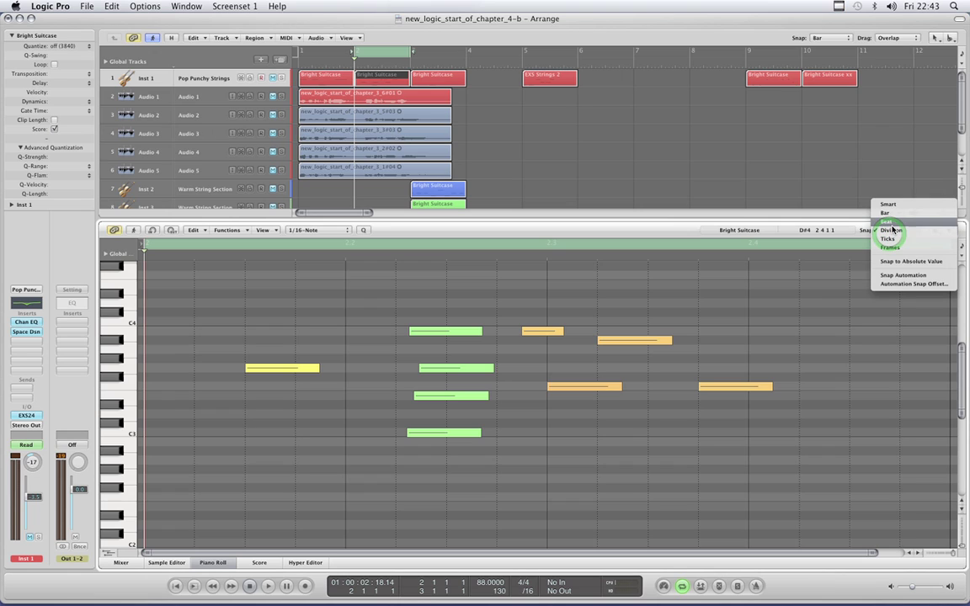
pyautogui.click(624, 231)
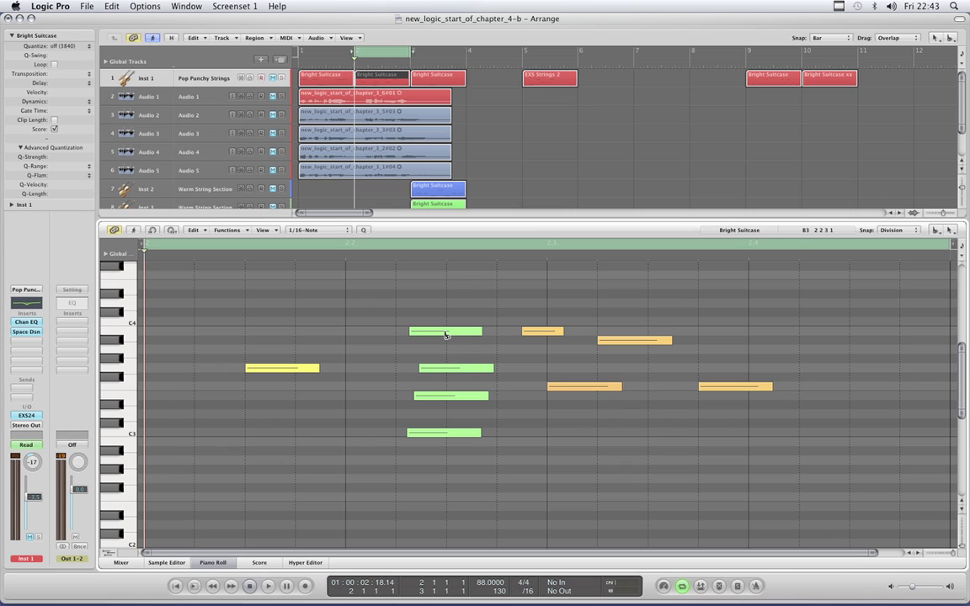
pyautogui.click(886, 231)
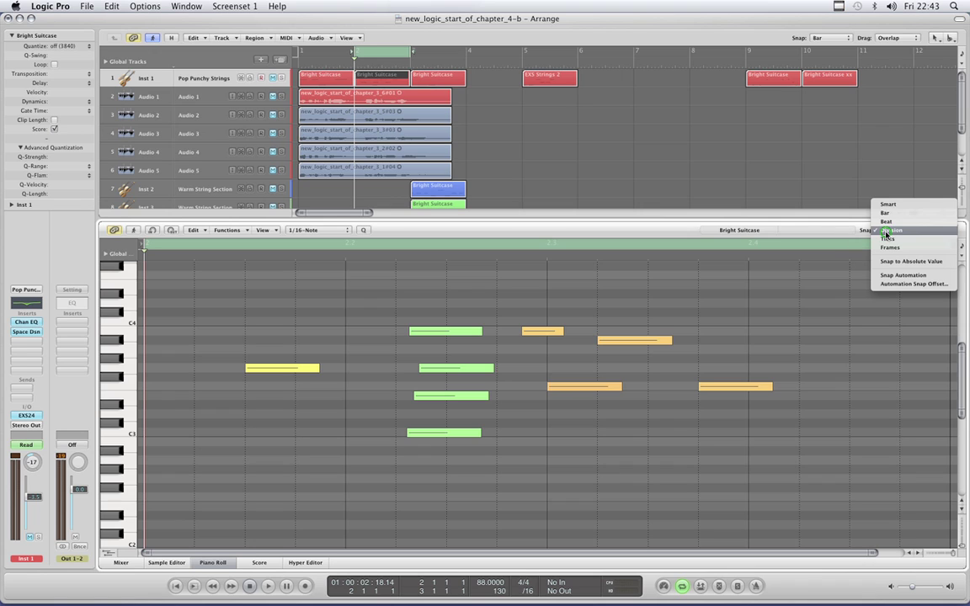
pyautogui.click(886, 229)
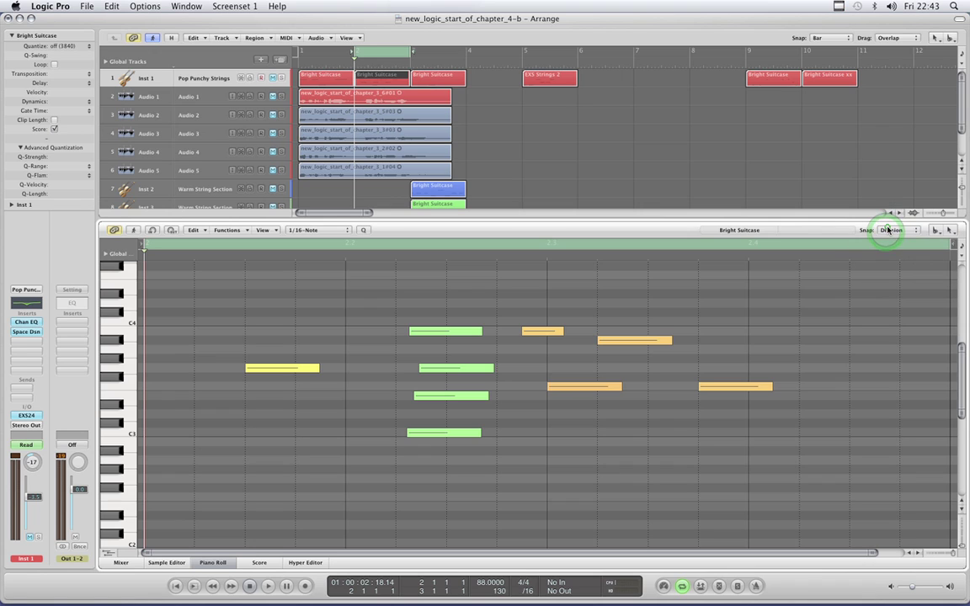
pyautogui.click(445, 334)
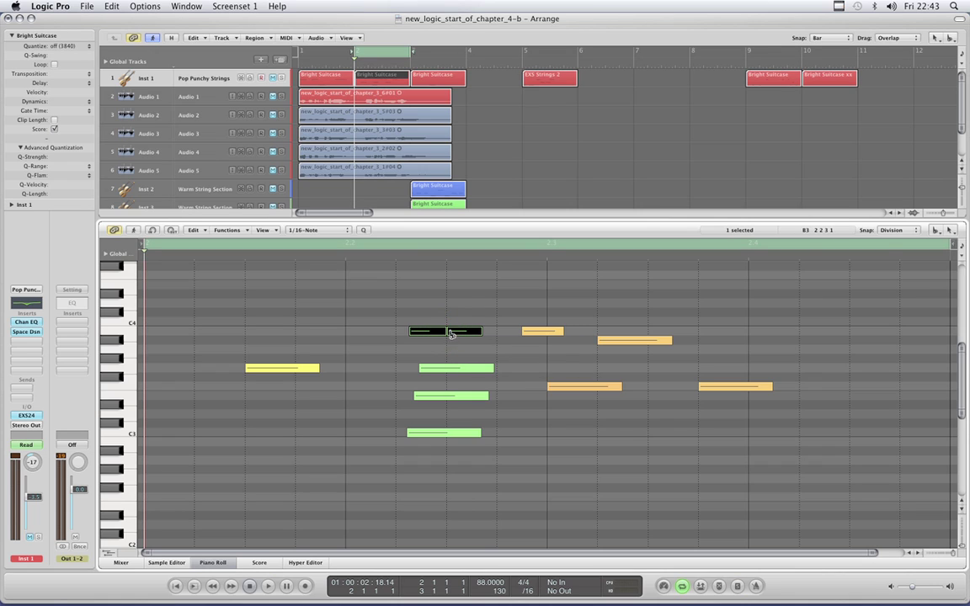
pyautogui.click(908, 230)
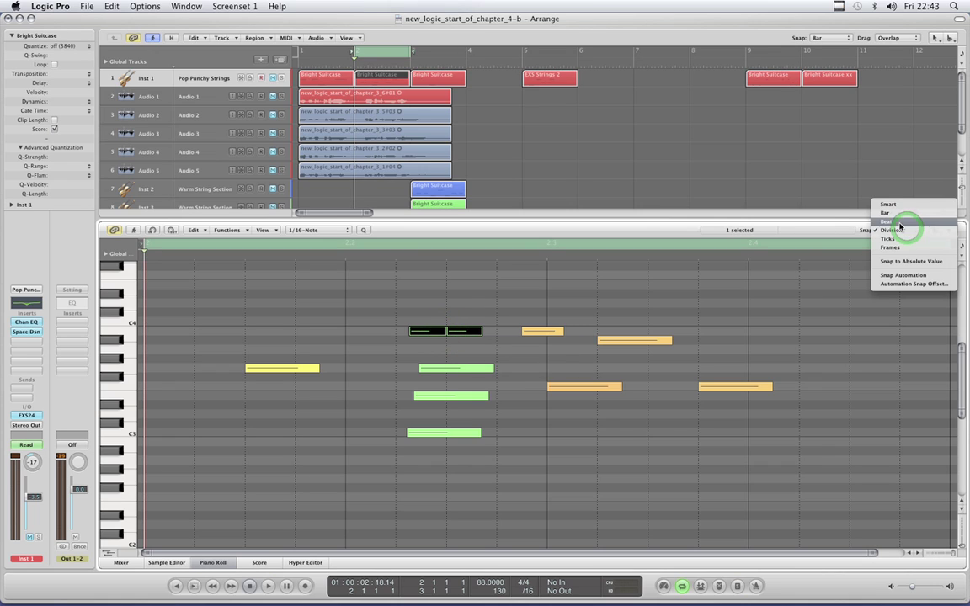
pyautogui.click(908, 230)
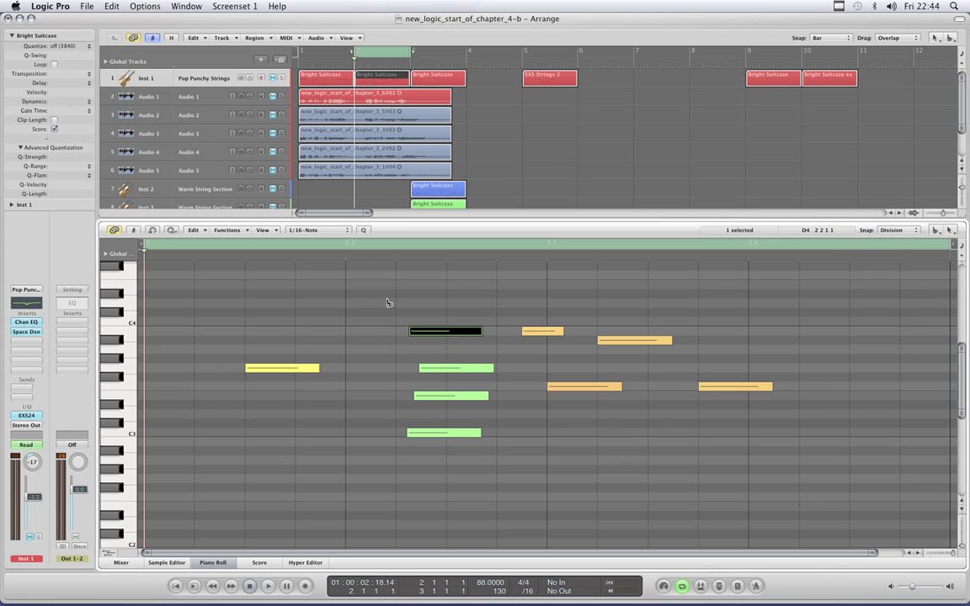
# - Select the four staggered green notes, split them together at the division line near their middle, and undo the split
pyautogui.moveTo(388, 299); pyautogui.dragTo(459, 457)
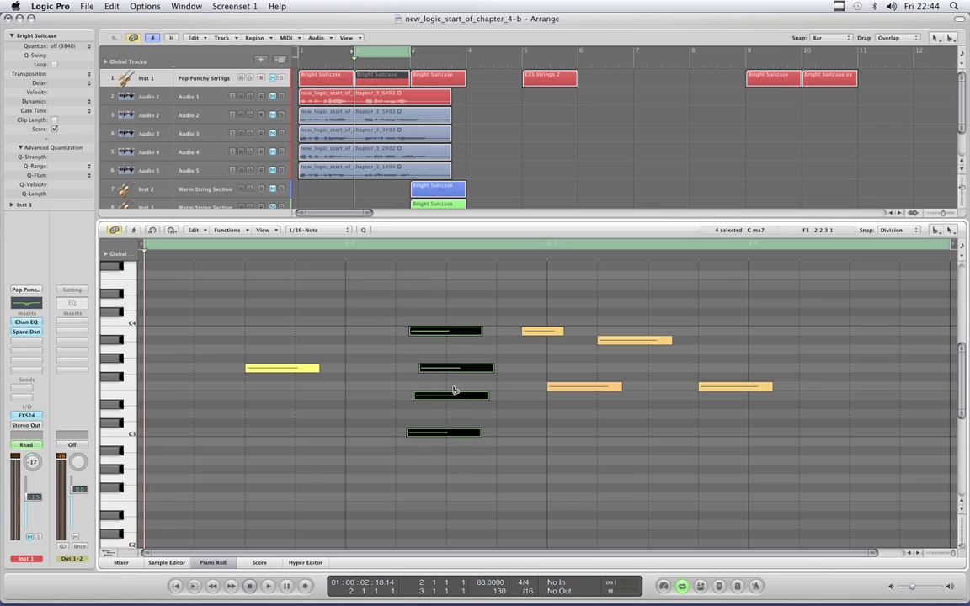
pyautogui.click(451, 397)
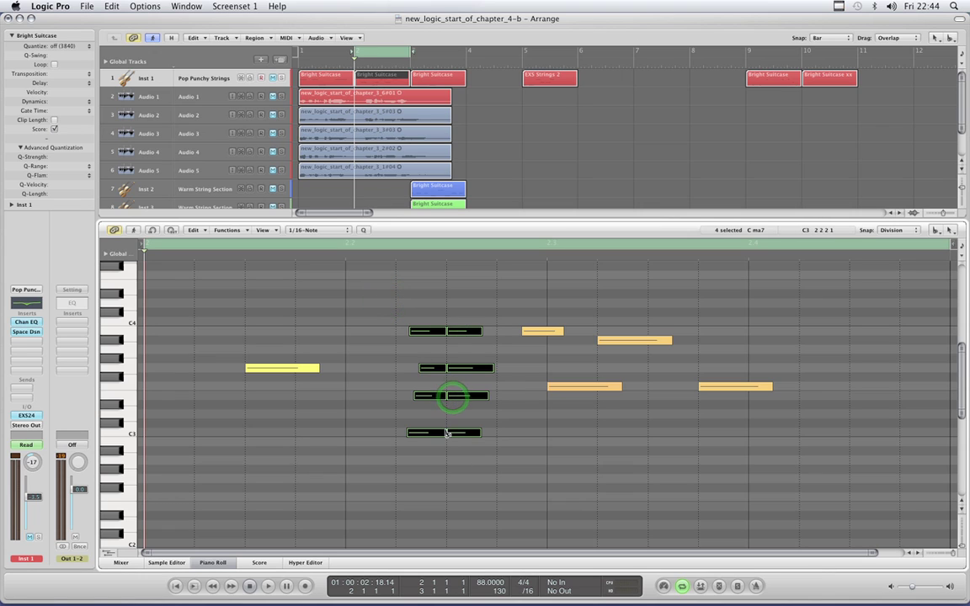
pyautogui.press('super+z')
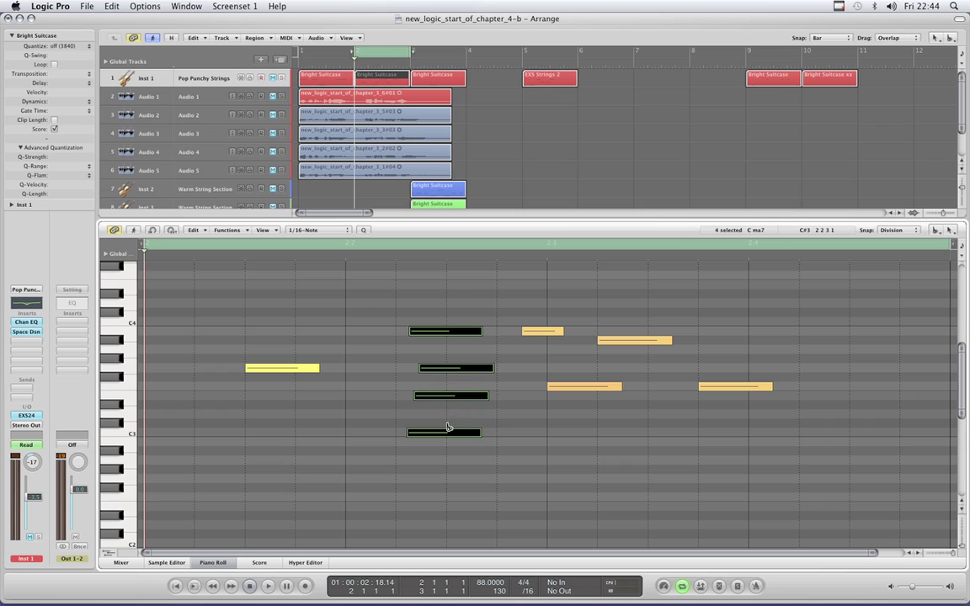
# - Select only the top, third and bottom green notes, split them together at the division line with the Scissors Tool, and undo the cut
pyautogui.press('Escape')
pyautogui.click(361, 345)
pyautogui.click(352, 328)
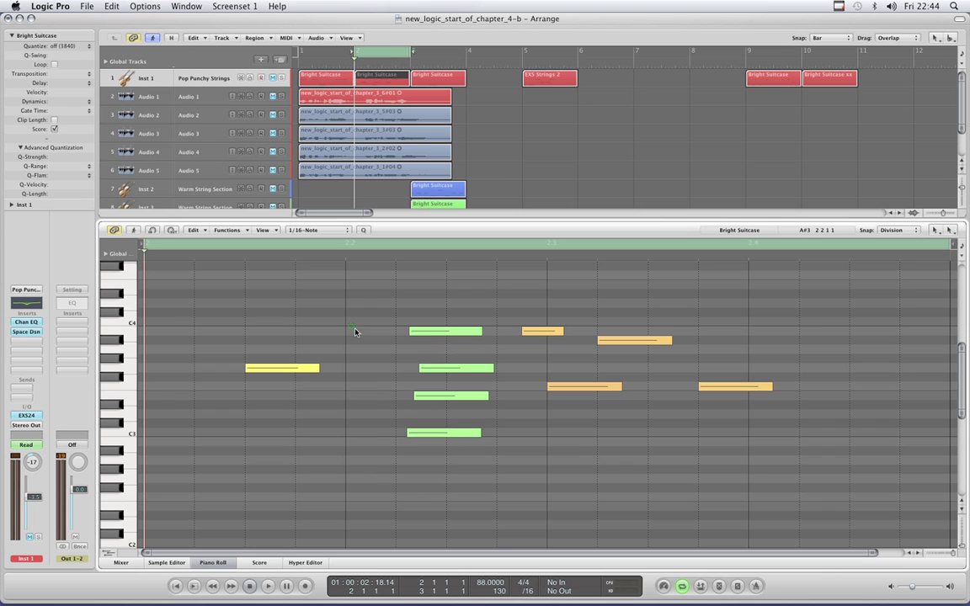
pyautogui.click(432, 331)
pyautogui.keyDown('shift'); pyautogui.click(436, 395); pyautogui.keyUp('shift')
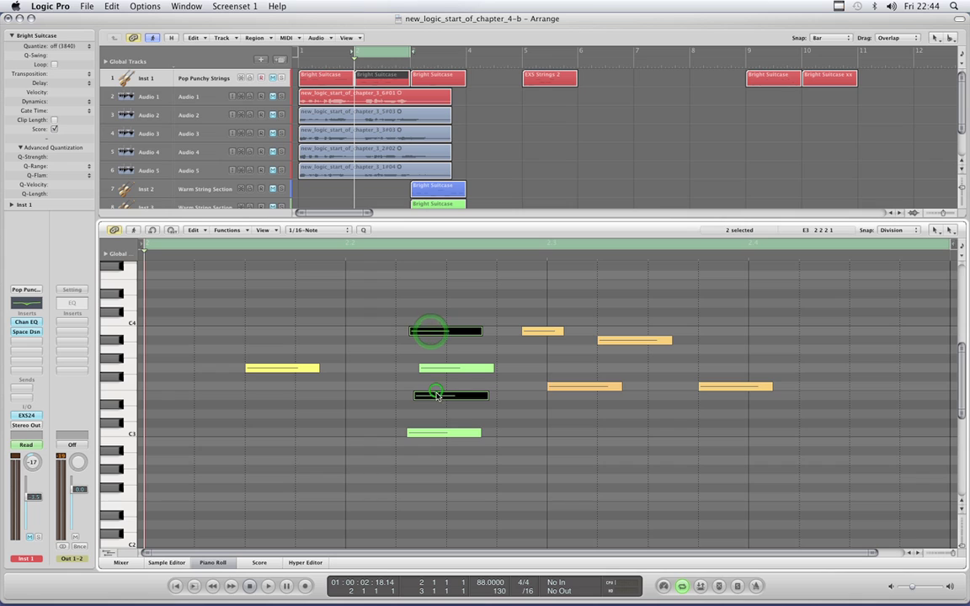
pyautogui.keyDown('shift'); pyautogui.click(461, 434); pyautogui.keyUp('shift')
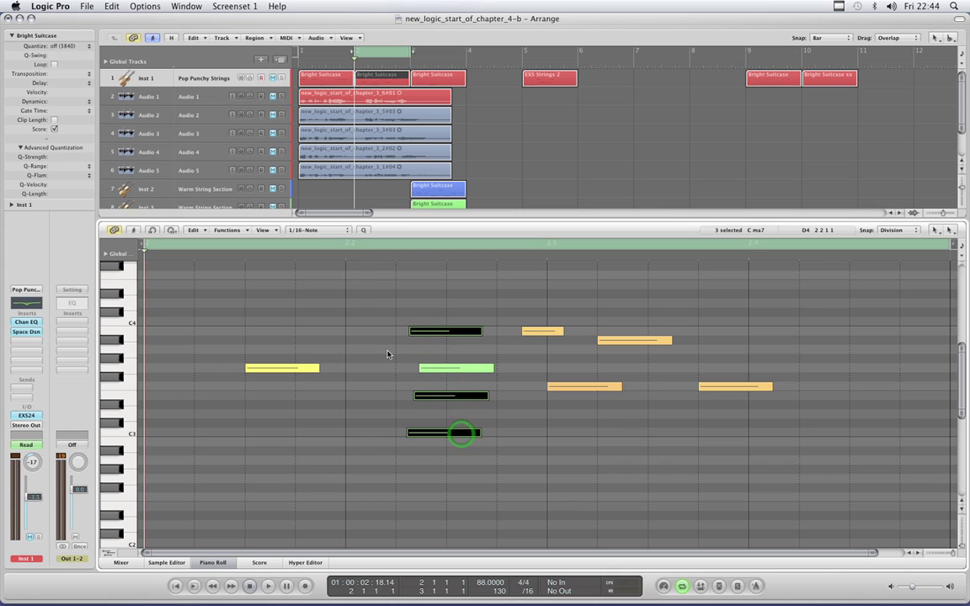
pyautogui.press('Escape')
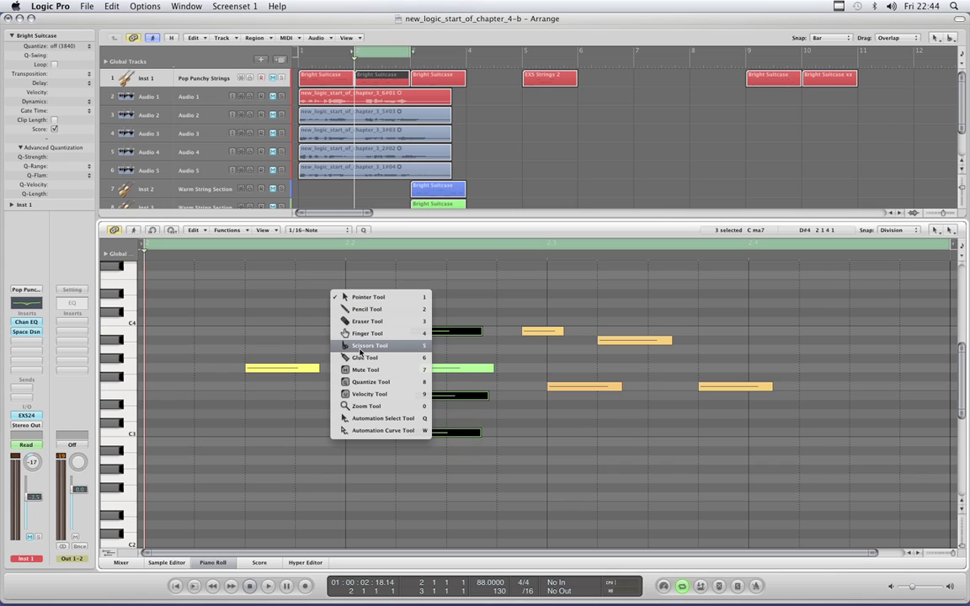
pyautogui.click(361, 347)
pyautogui.click(446, 331)
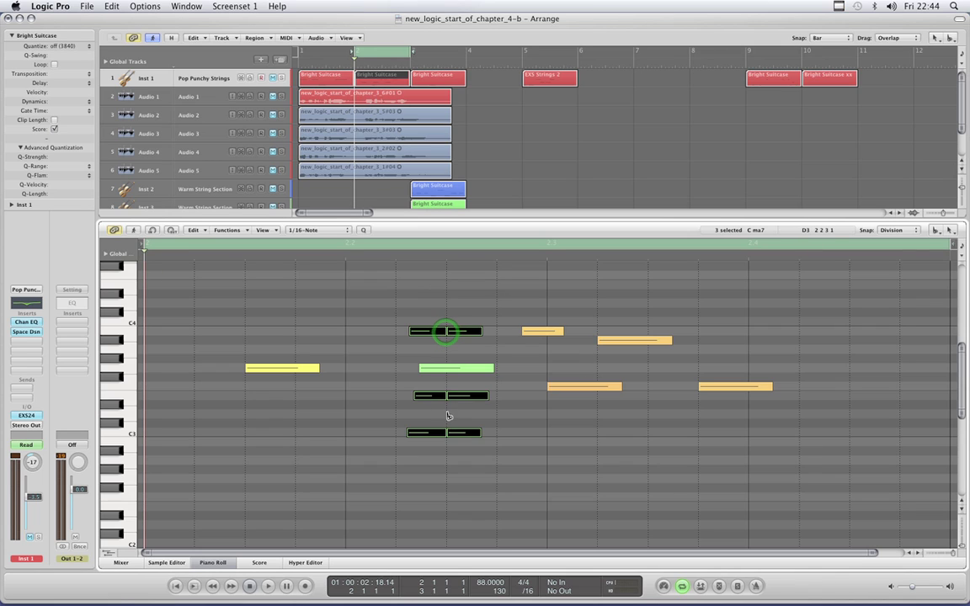
pyautogui.press('super+z')
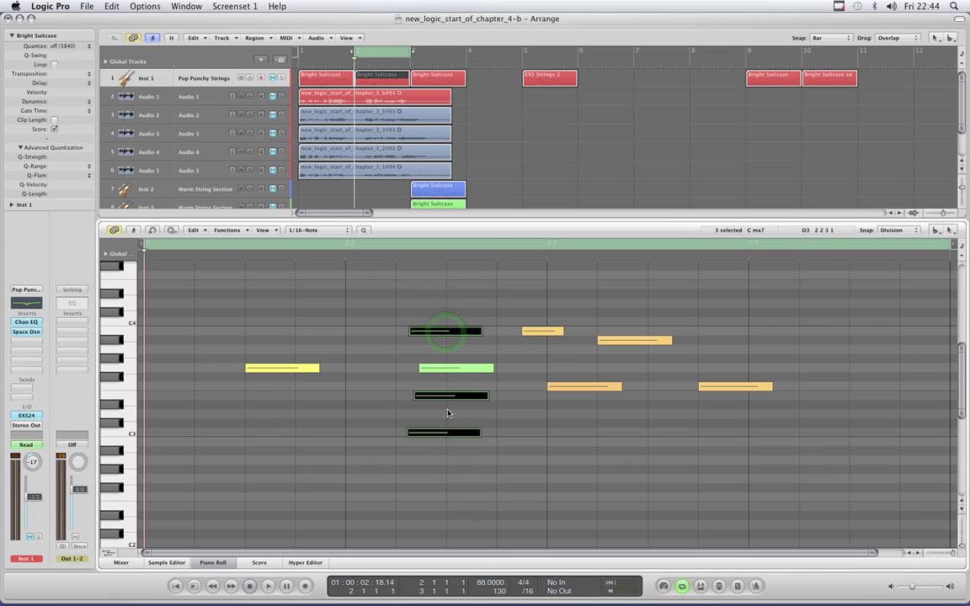
# - Return to the Pointer Tool, line up the starts of the four green notes, and clear the selection
pyautogui.press('Escape')
pyautogui.click(385, 347)
pyautogui.press('q')
pyautogui.moveTo(391, 303); pyautogui.dragTo(462, 450)
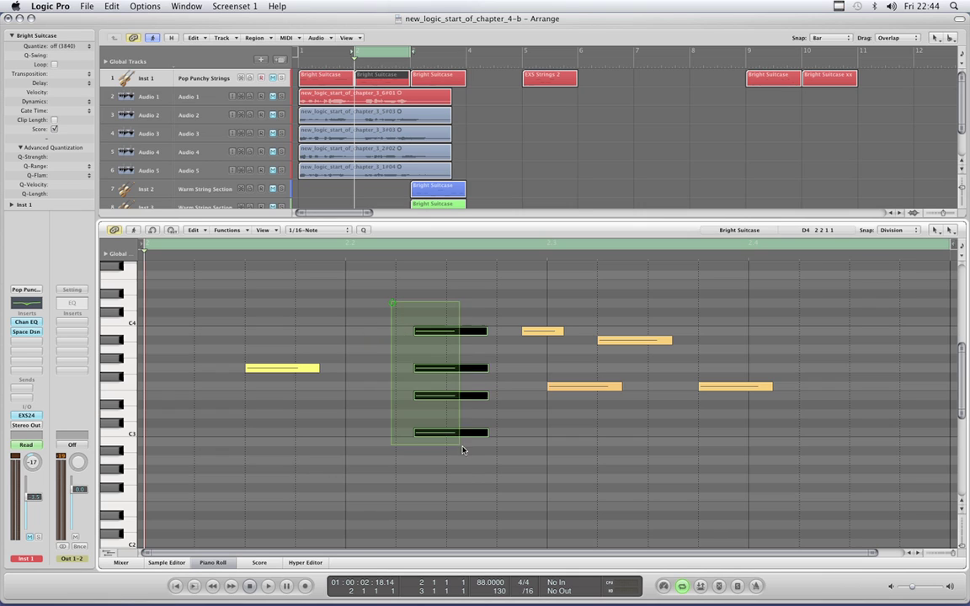
pyautogui.click(346, 315)
# - Split all four aligned green notes at the division line near their middle with the Scissors Tool, then deselect them
pyautogui.press('Escape')
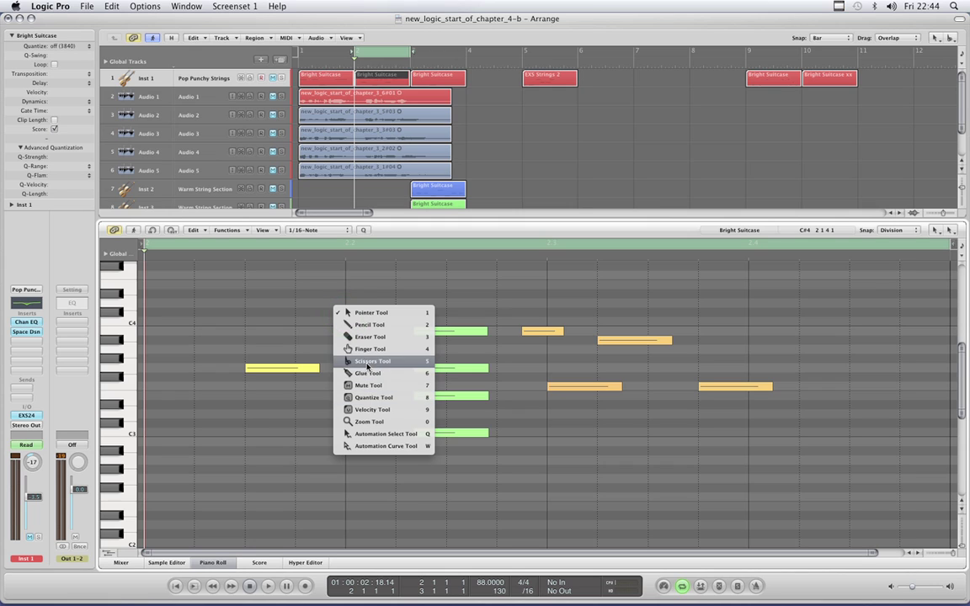
pyautogui.click(344, 316)
pyautogui.moveTo(363, 302); pyautogui.dragTo(447, 378)
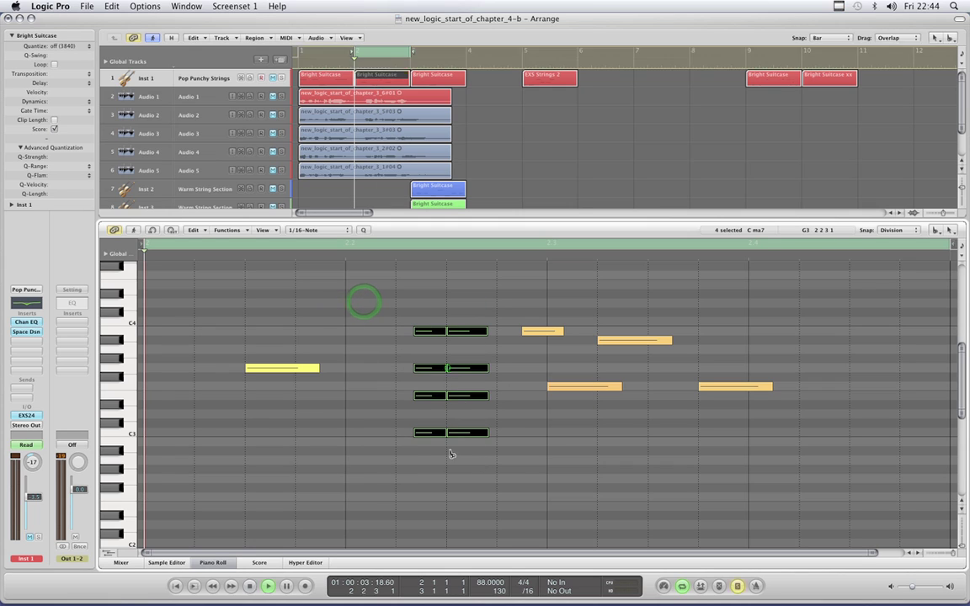
pyautogui.click(449, 368)
pyautogui.click(356, 335)
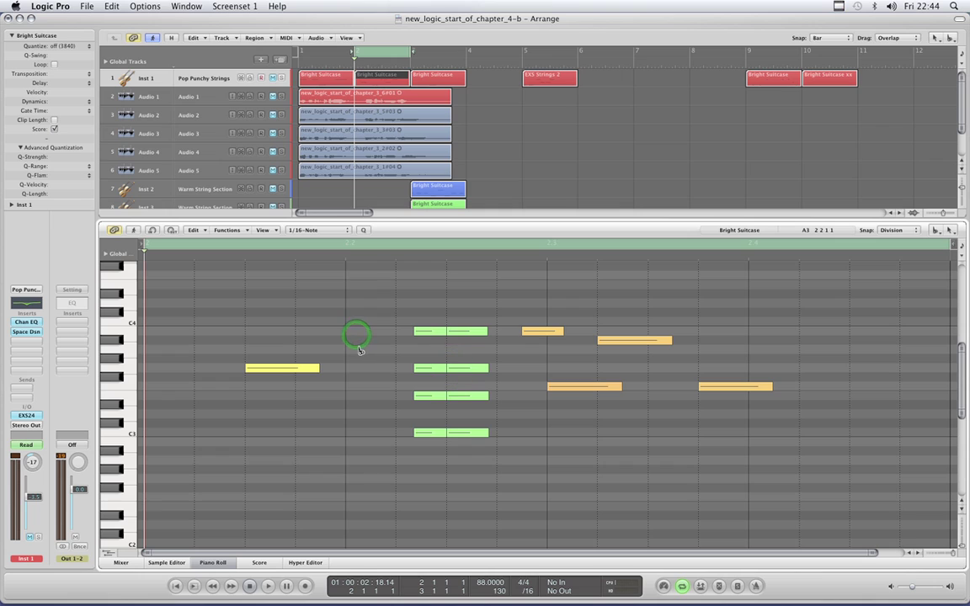
# - Join the two halves of the top green note with the Glue Tool, undo the join and clear the selection
pyautogui.press('Escape')
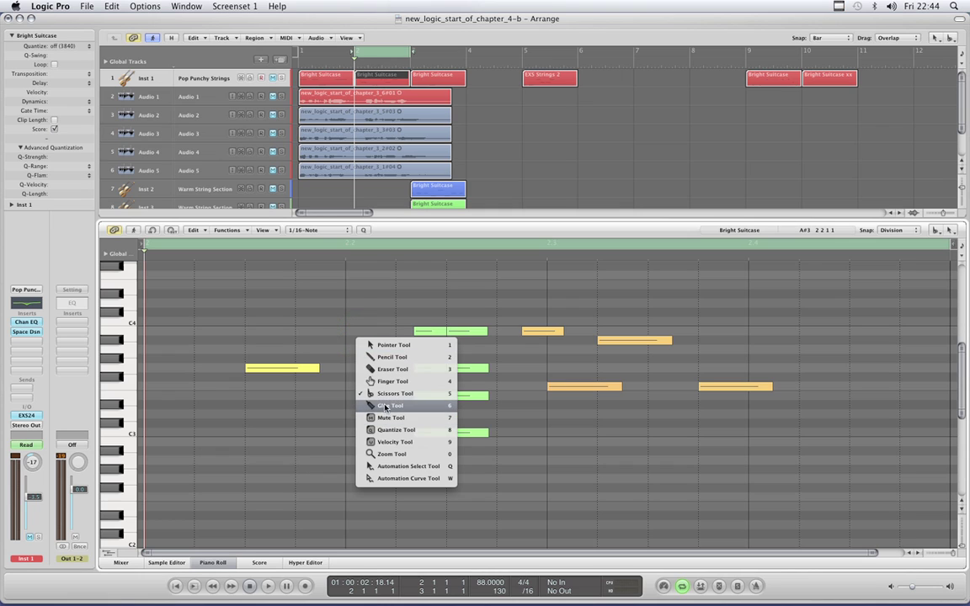
pyautogui.click(384, 416)
pyautogui.click(408, 315)
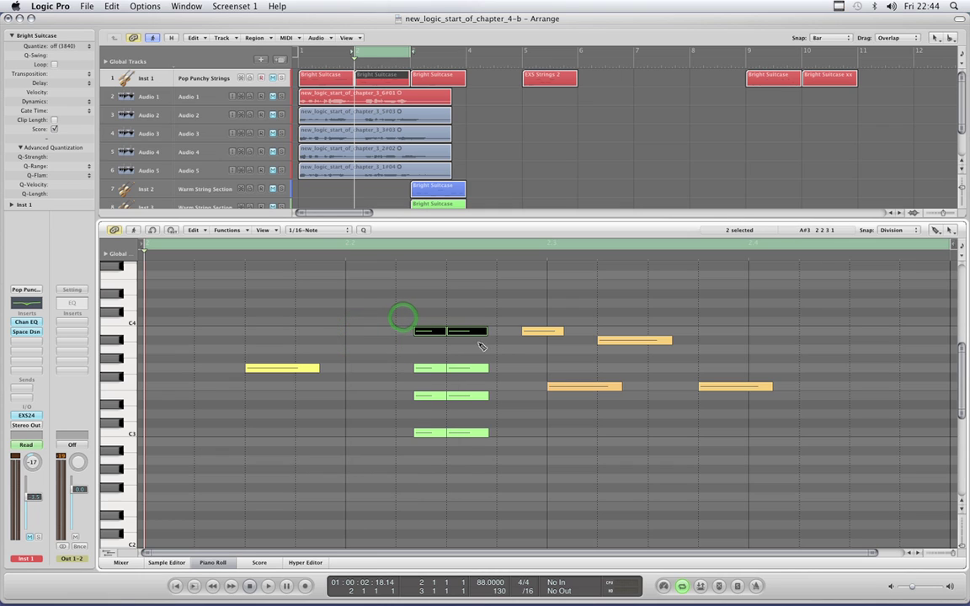
pyautogui.moveTo(407, 314); pyautogui.dragTo(513, 352)
pyautogui.click(434, 332)
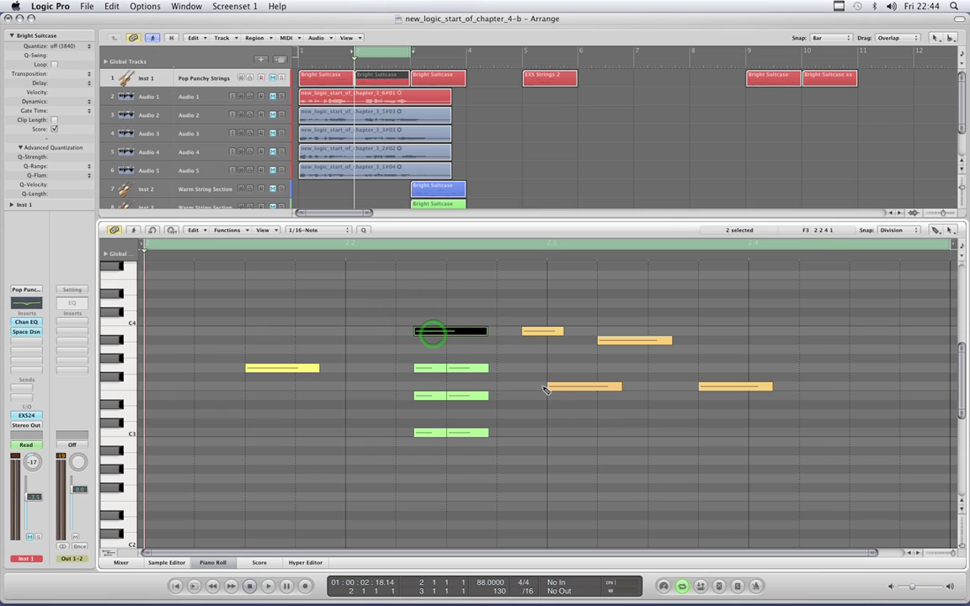
pyautogui.click(395, 312)
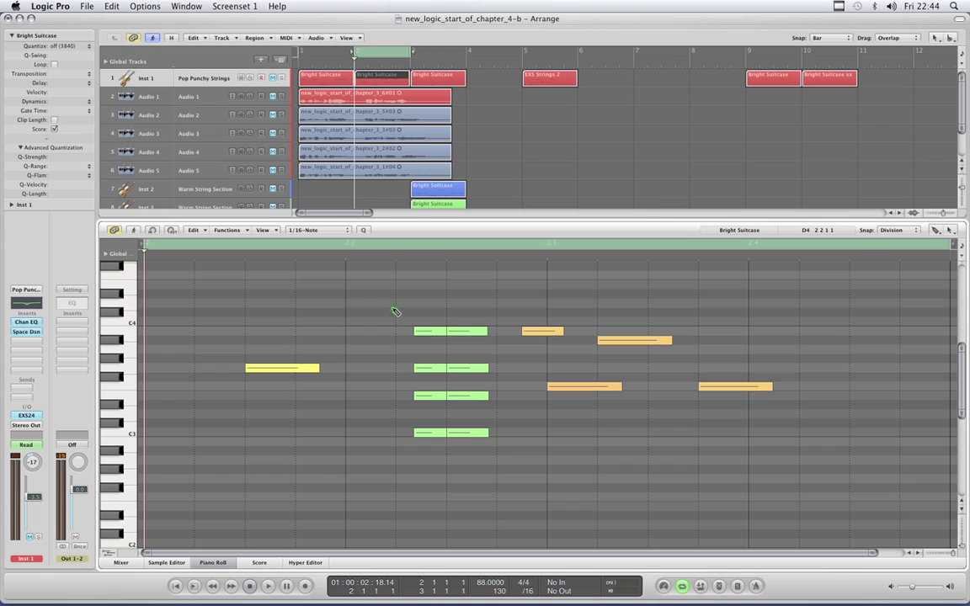
# - Move the second half of the top green note slightly later with the Pointer Tool, leaving a gap after the first half
pyautogui.rightClick(391, 311)
pyautogui.press('Escape')
pyautogui.click(459, 333)
pyautogui.moveTo(466, 335); pyautogui.dragTo(509, 335)
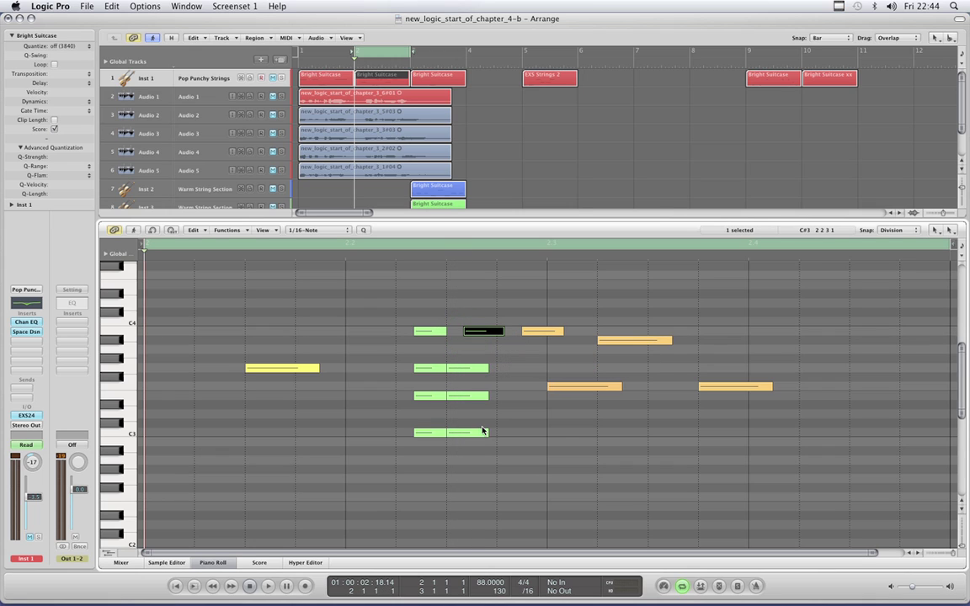
# - Select the two separated pieces of the top green note, join them across the gap with the Glue Tool, and undo the join
pyautogui.moveTo(408, 319); pyautogui.dragTo(515, 347)
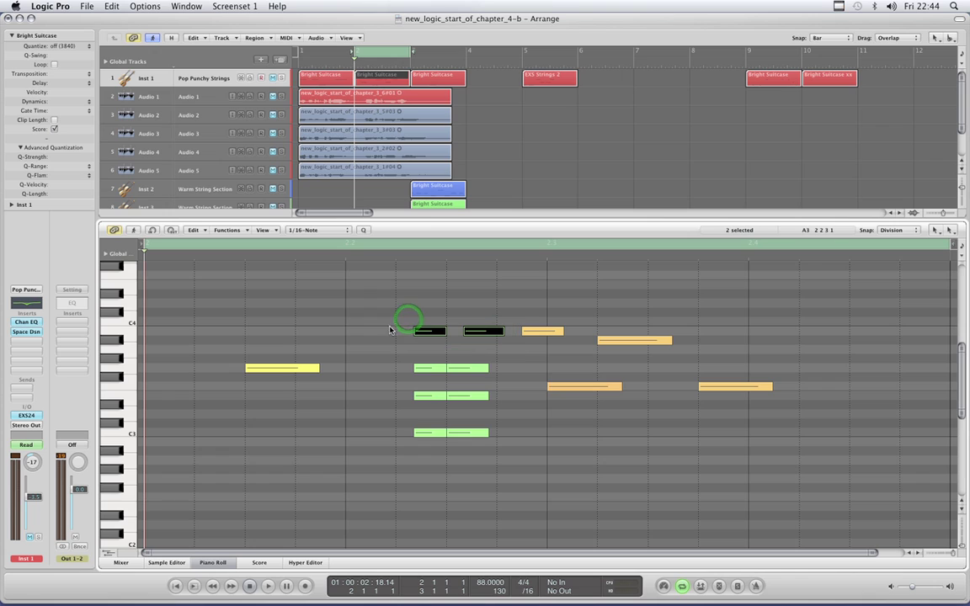
pyautogui.press('Escape')
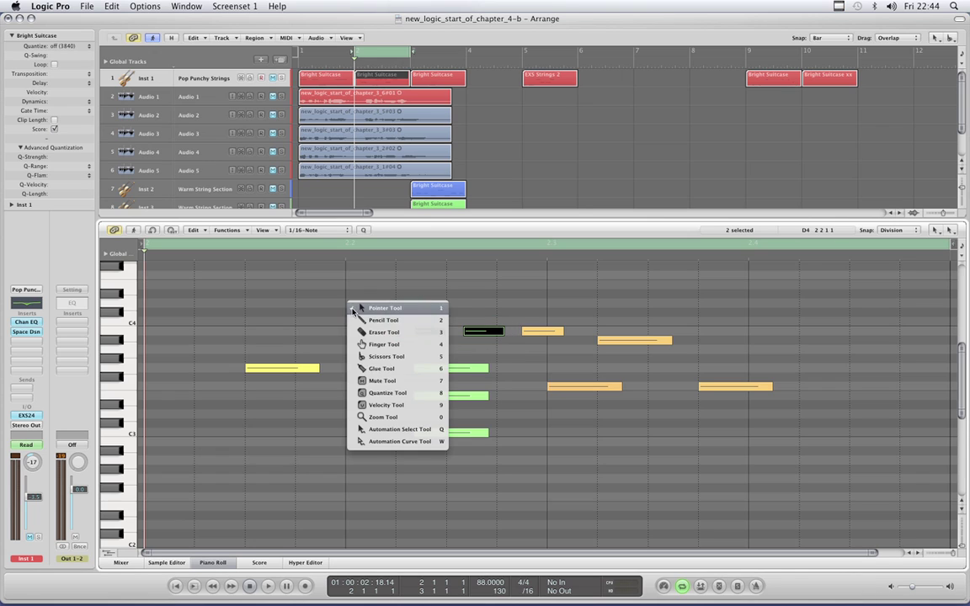
pyautogui.click(371, 375)
pyautogui.click(473, 333)
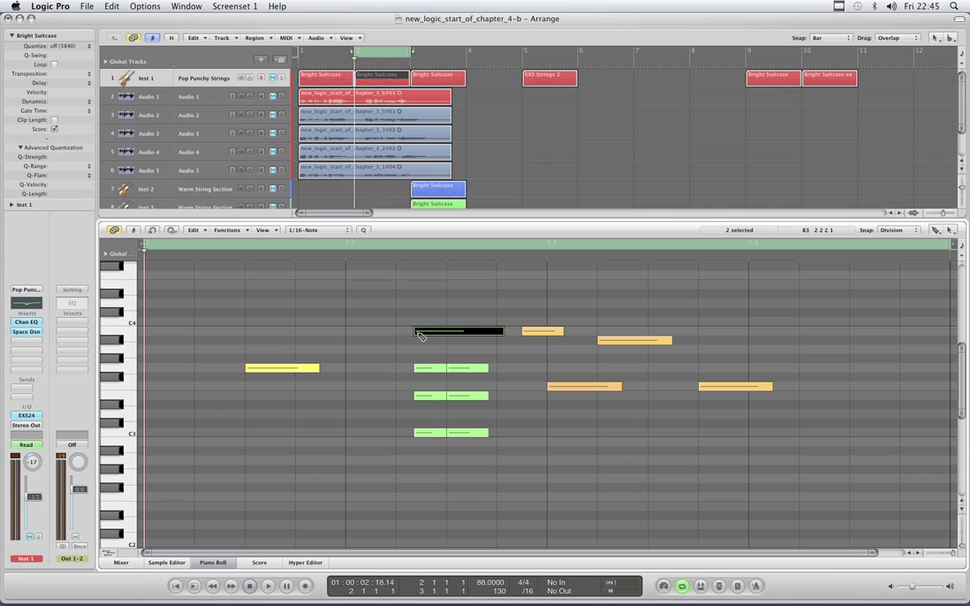
pyautogui.press('super+z')
# - Select the two top green pieces and the orange note following them, glue all three into one, and undo the join
pyautogui.moveTo(402, 317); pyautogui.dragTo(553, 353)
pyautogui.press('super+j')
pyautogui.click(481, 334)
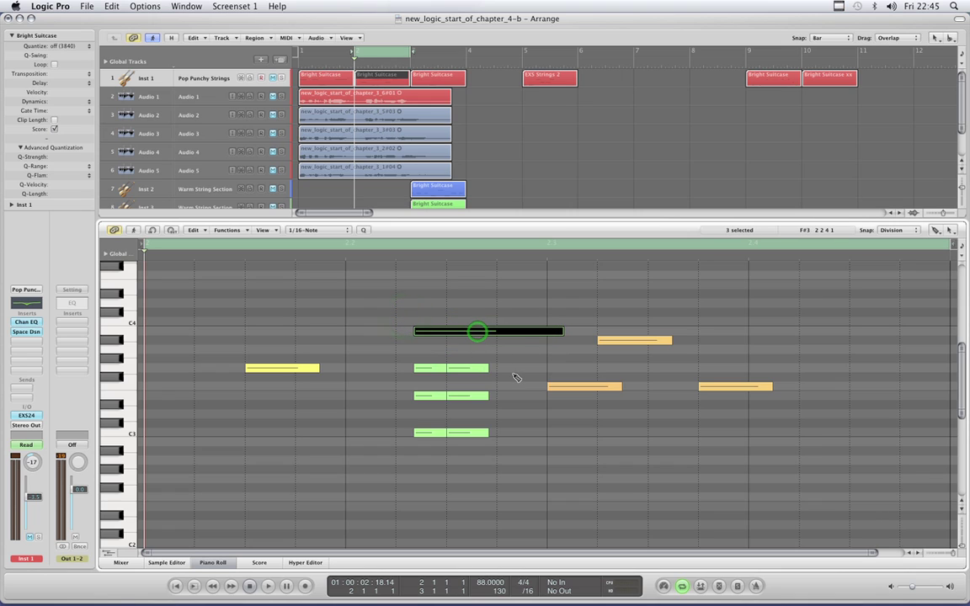
pyautogui.press('super+z')
pyautogui.click(407, 310)
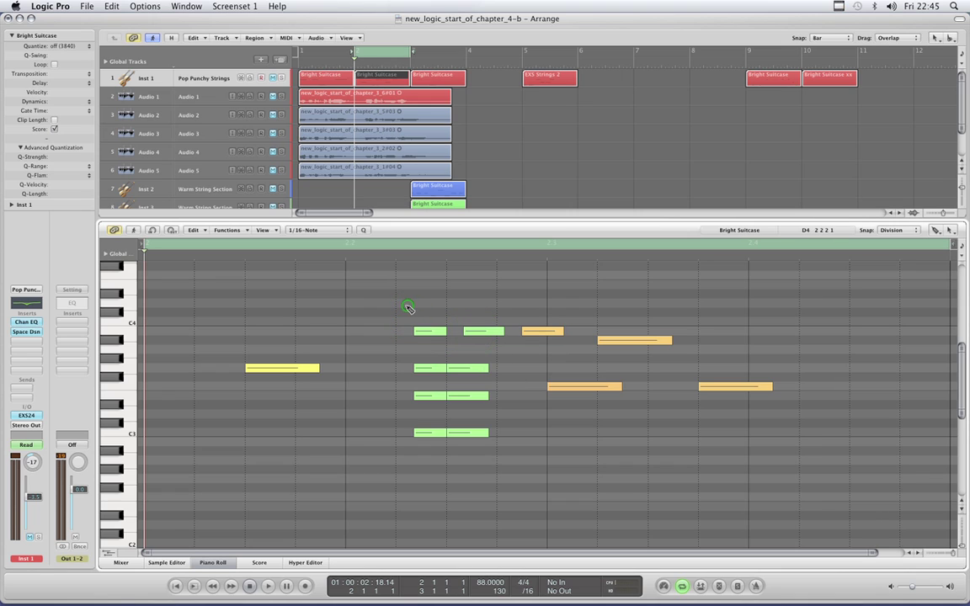
# - Raise the velocity of the second note in the top row and lower that of the third with the Velocity Tool
pyautogui.rightClick(408, 308)
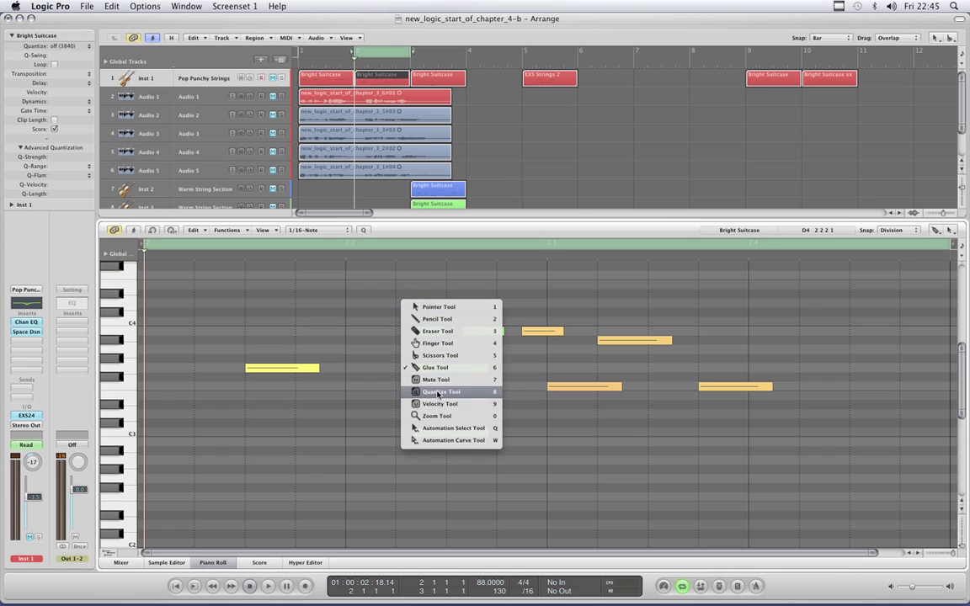
pyautogui.click(440, 404)
pyautogui.click(484, 331)
pyautogui.moveTo(484, 331); pyautogui.dragTo(542, 332)
pyautogui.click(439, 282)
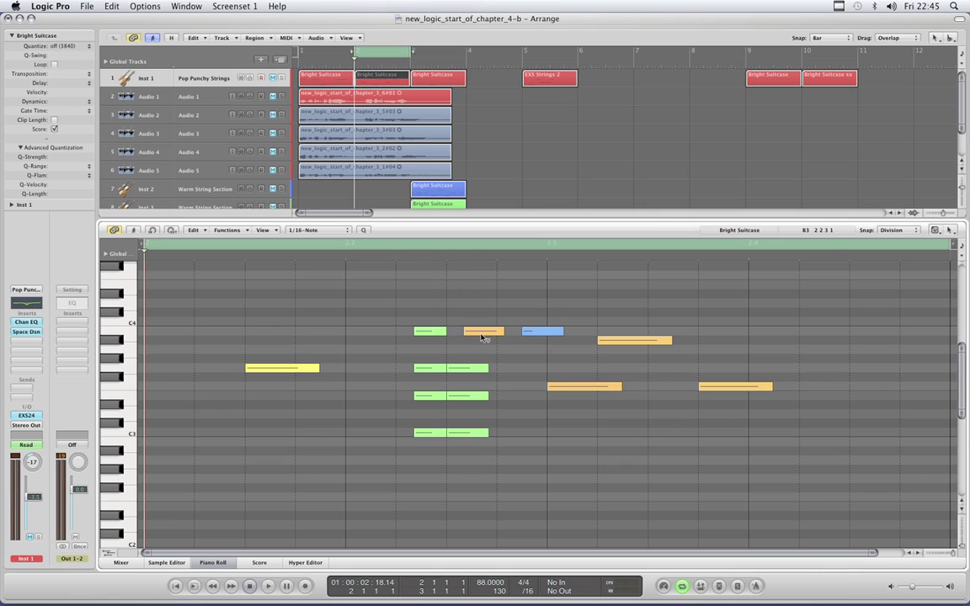
# - Glue the green, orange and blue notes in the top row into one note, undo the join and clear the selection
pyautogui.press('Escape')
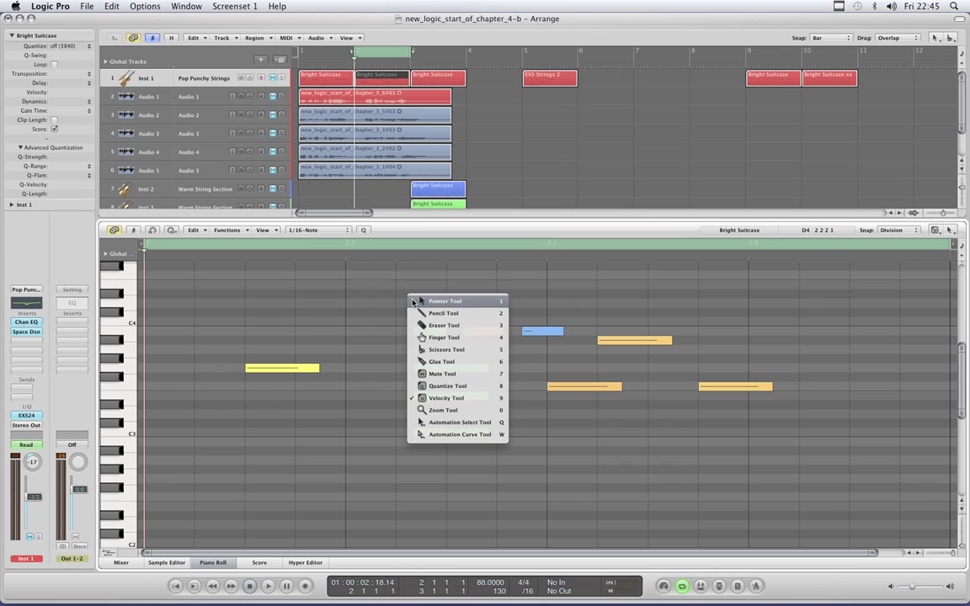
pyautogui.click(404, 341)
pyautogui.moveTo(390, 313); pyautogui.dragTo(573, 341)
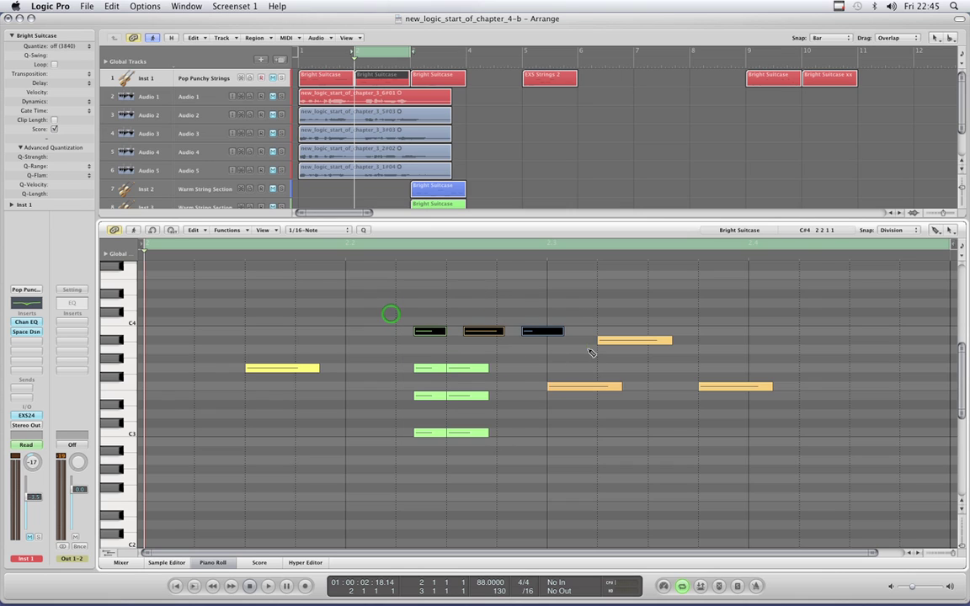
pyautogui.click(431, 332)
pyautogui.click(400, 319)
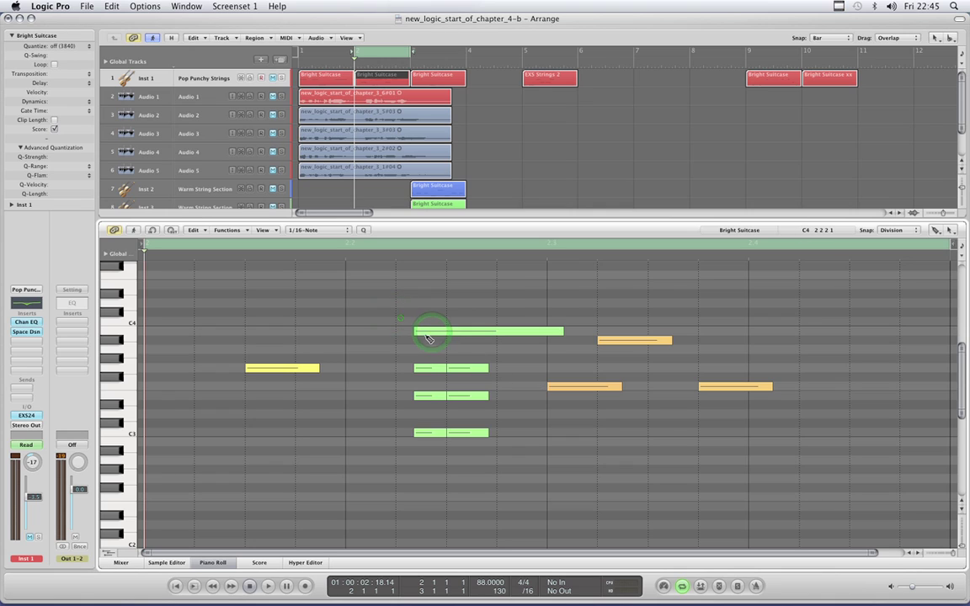
pyautogui.press('super+z')
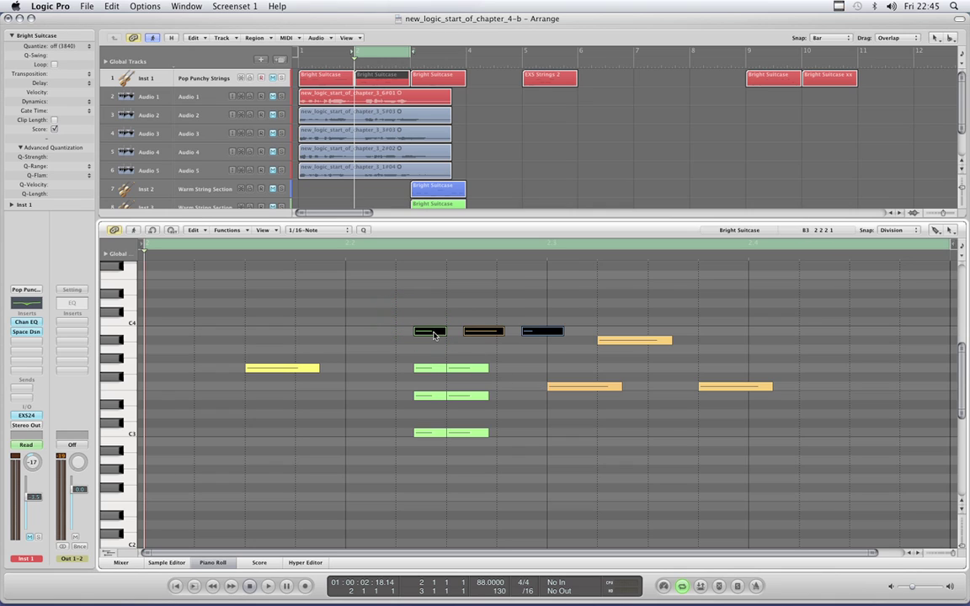
pyautogui.click(367, 308)
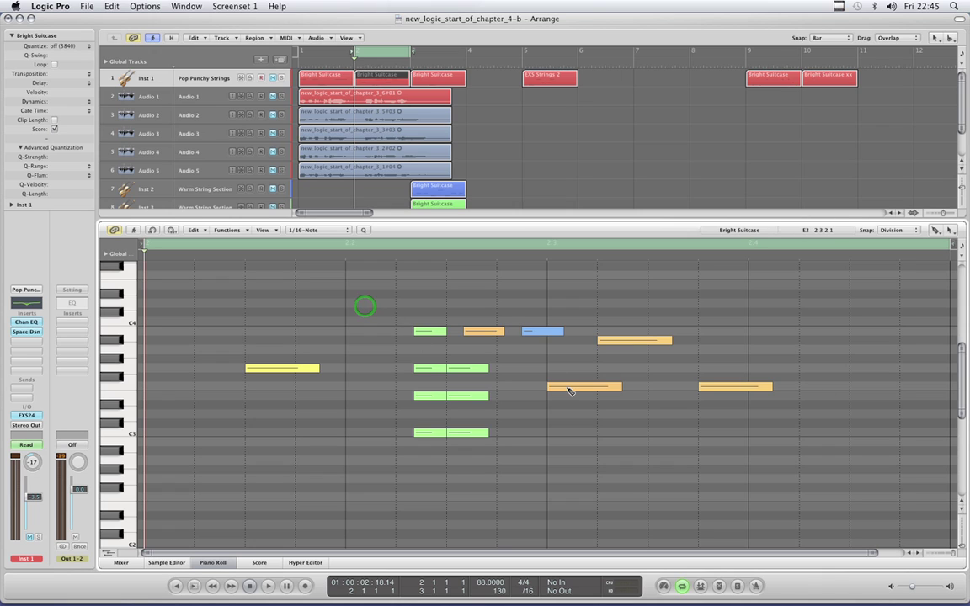
# - Select the two orange notes in the lower row and try to join them with the Glue Tool
pyautogui.moveTo(538, 380); pyautogui.dragTo(781, 422)
pyautogui.click(608, 389)
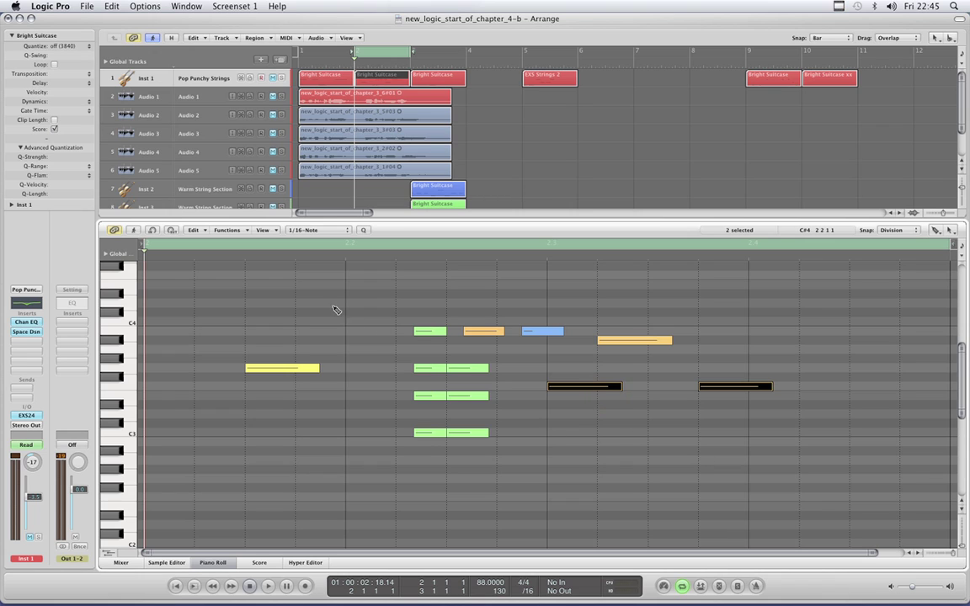
# - Move the first top-row green note up one semitone, try to glue it to the neighbouring orange note, and restore its pitch
pyautogui.press('Escape')
pyautogui.press('Escape')
pyautogui.moveTo(433, 335); pyautogui.dragTo(511, 342)
pyautogui.press('Escape')
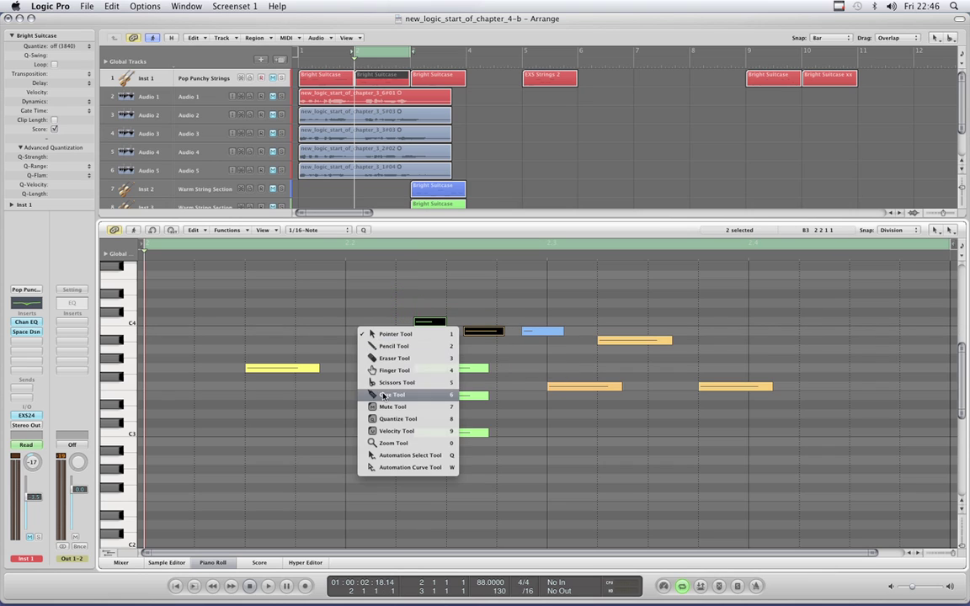
pyautogui.press('6')
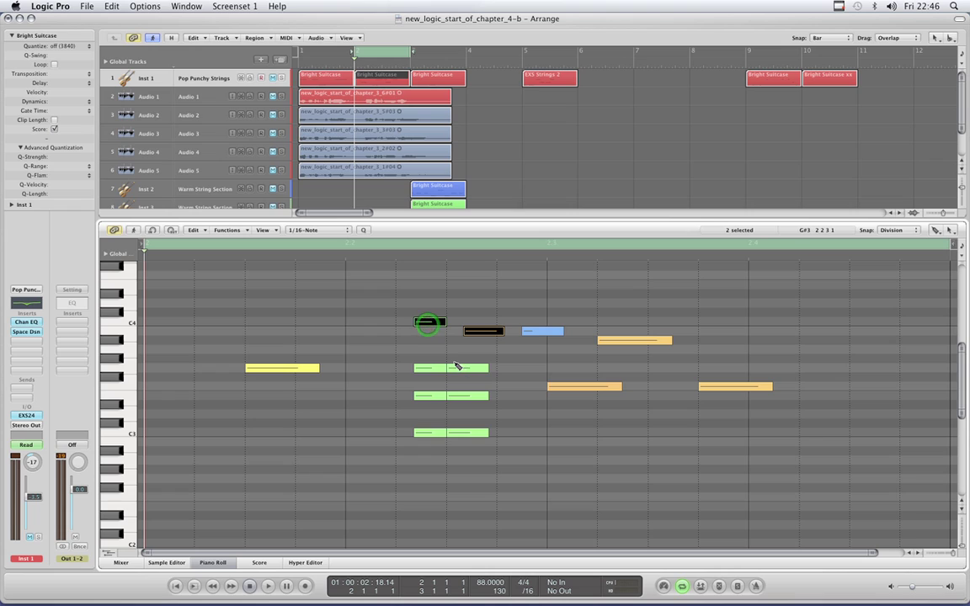
pyautogui.click(400, 333)
pyautogui.click(387, 331)
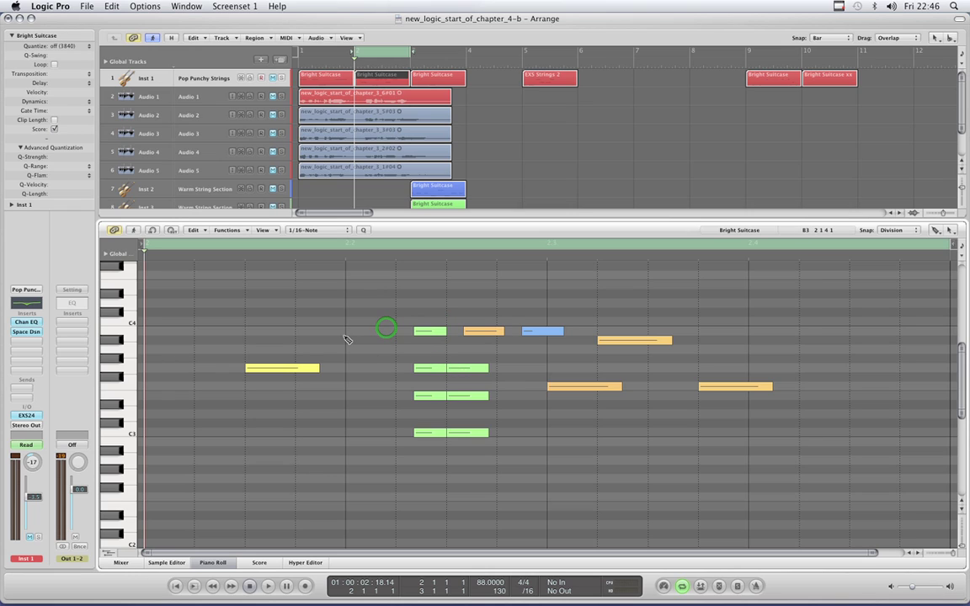
# - Mute the first B3 green note, the second E3 green note and the blue B3 note with the Mute Tool
pyautogui.press('Escape')
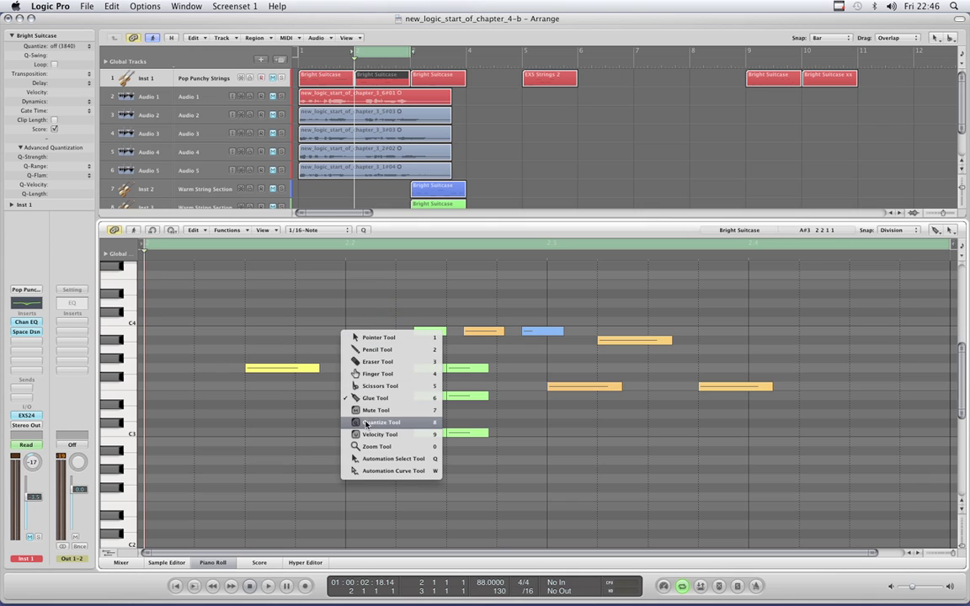
pyautogui.click(332, 381)
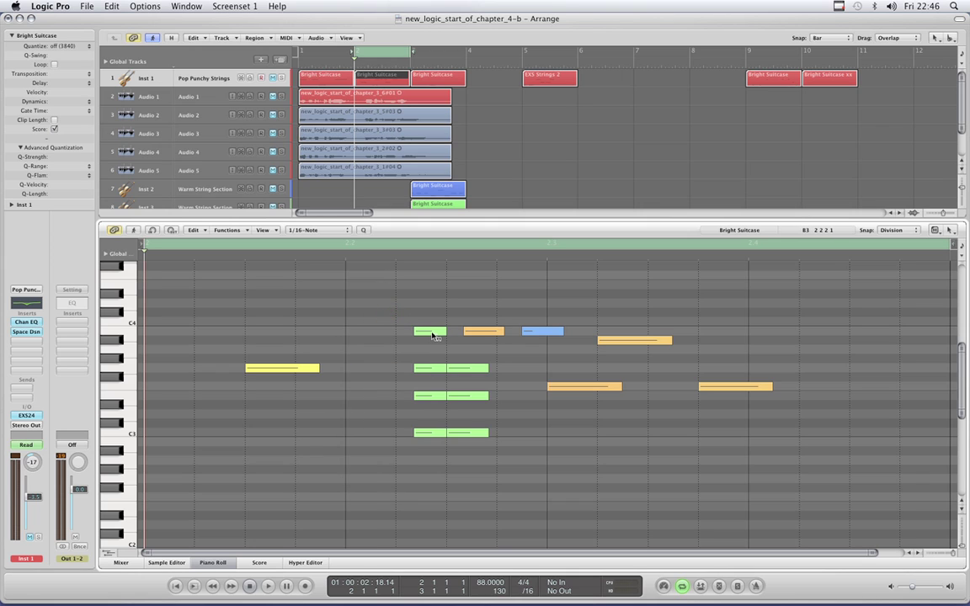
pyautogui.click(431, 331)
pyautogui.click(478, 396)
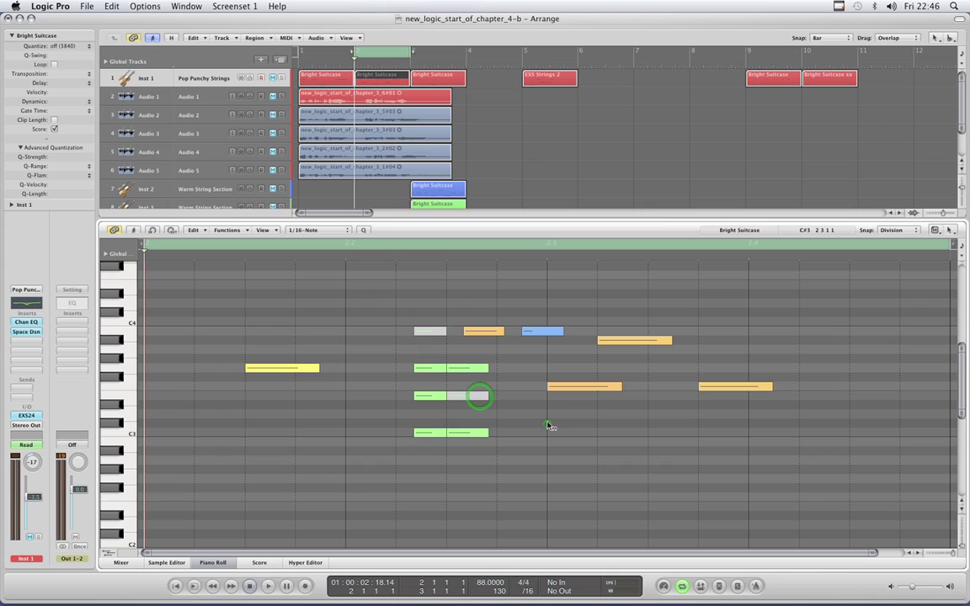
pyautogui.click(548, 426)
pyautogui.click(528, 331)
pyautogui.click(536, 432)
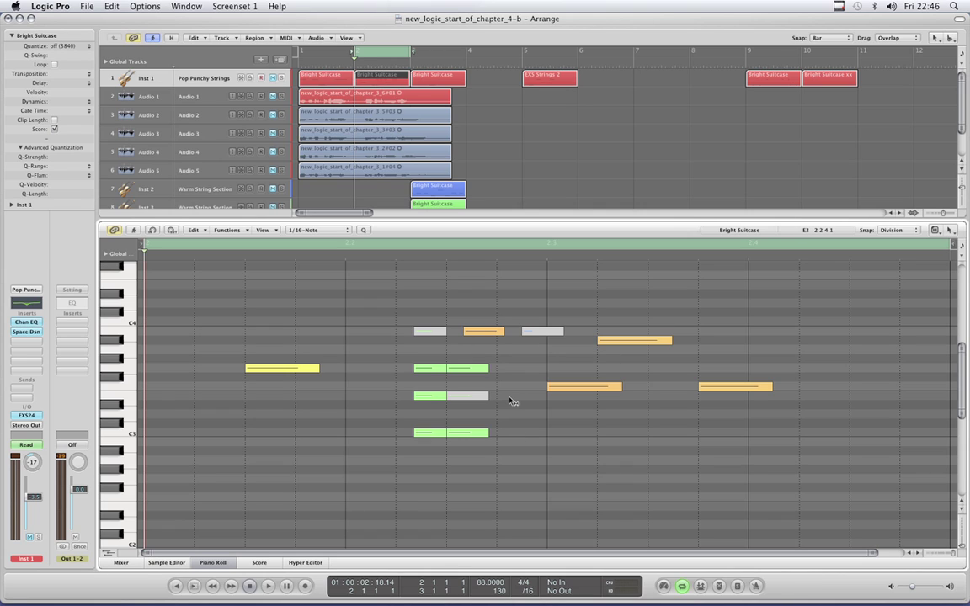
# - Unmute the first B3, the blue B3 and the second E3 notes one by one, and clear the selection
pyautogui.click(431, 331)
pyautogui.click(543, 331)
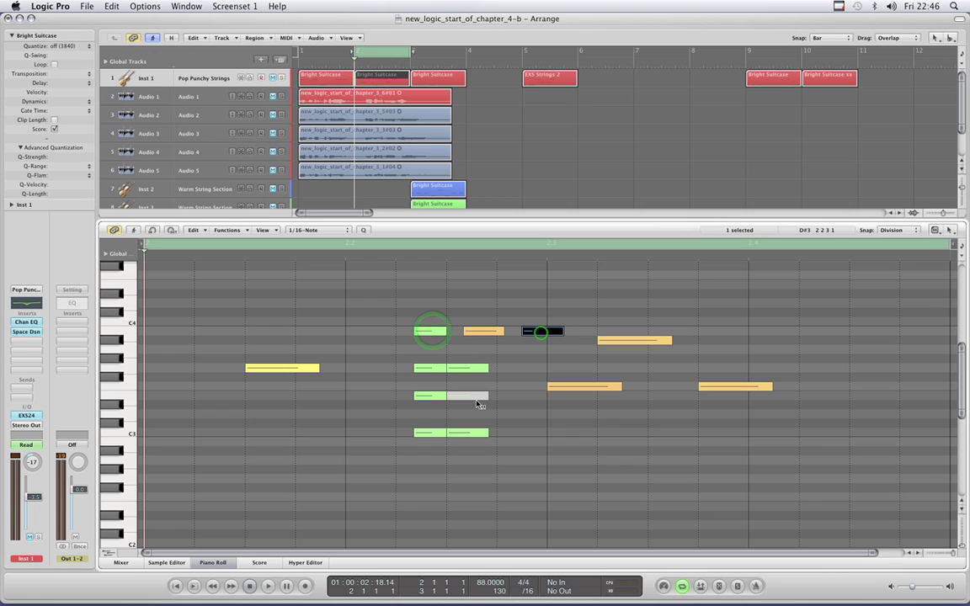
pyautogui.click(473, 397)
pyautogui.click(548, 429)
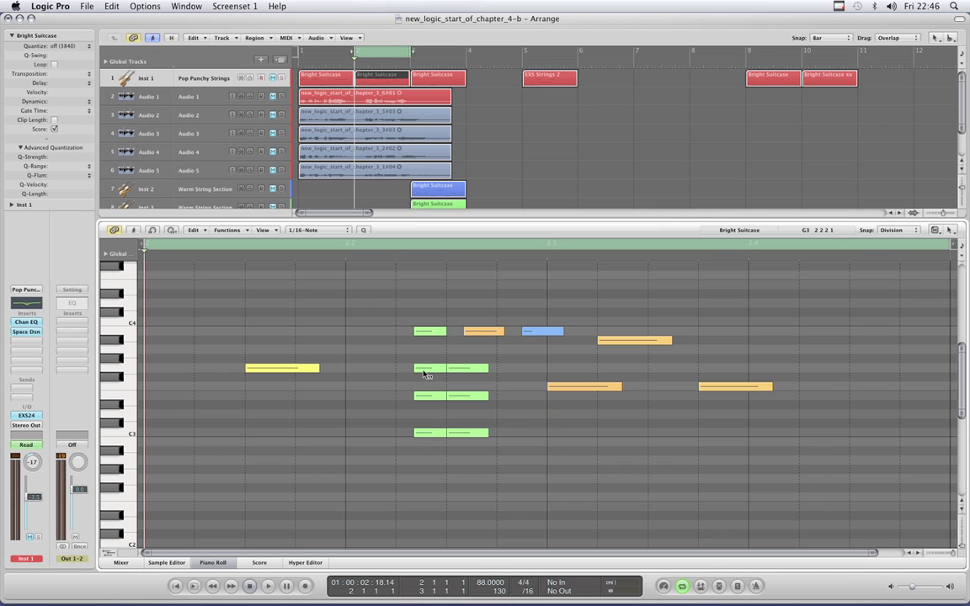
# - Select the six green notes in the three lower rows, mute and unmute them together, and clear the selection
pyautogui.moveTo(445, 428); pyautogui.dragTo(539, 481)
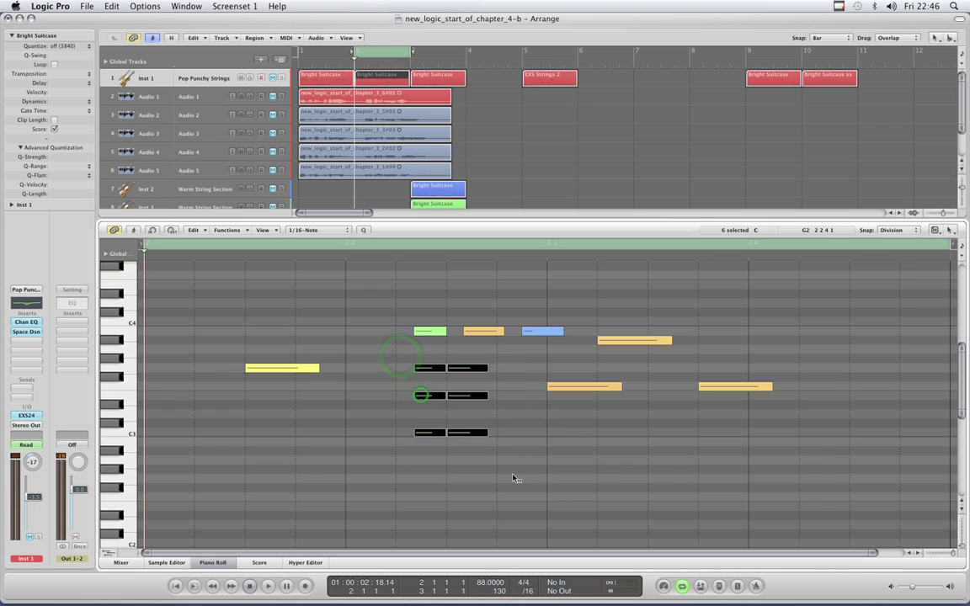
pyautogui.moveTo(529, 445); pyautogui.dragTo(405, 357)
pyautogui.click(560, 451)
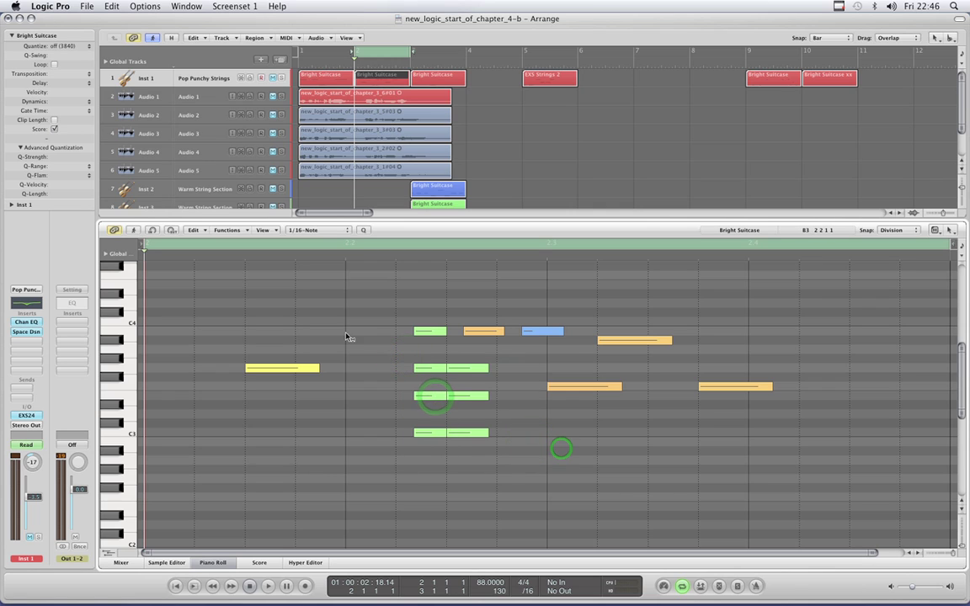
# - Select the first G3, second E3 and first C3 green notes plus the orange B3 note, and mute them together with the Mute Tool
pyautogui.press('Escape')
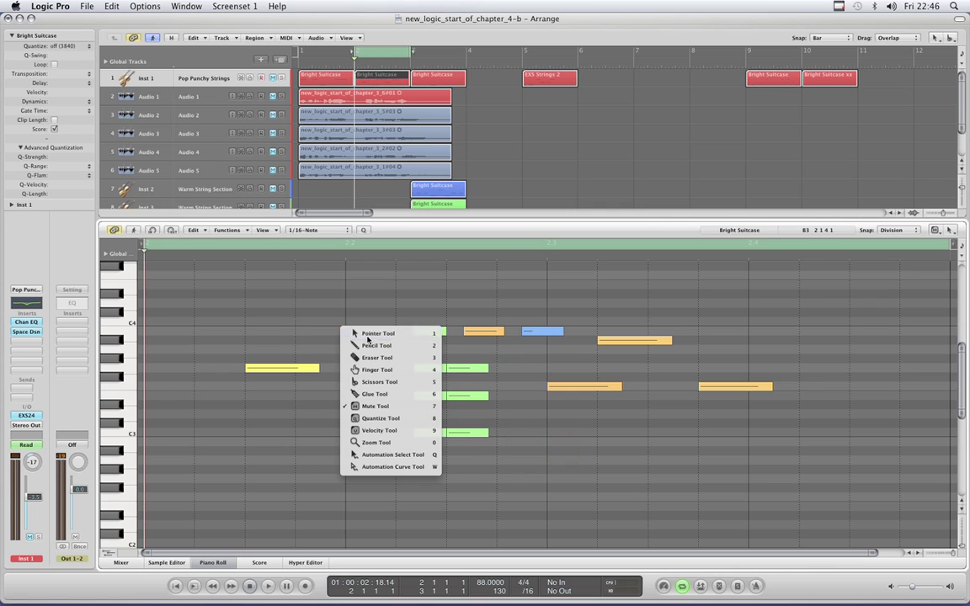
pyautogui.click(367, 335)
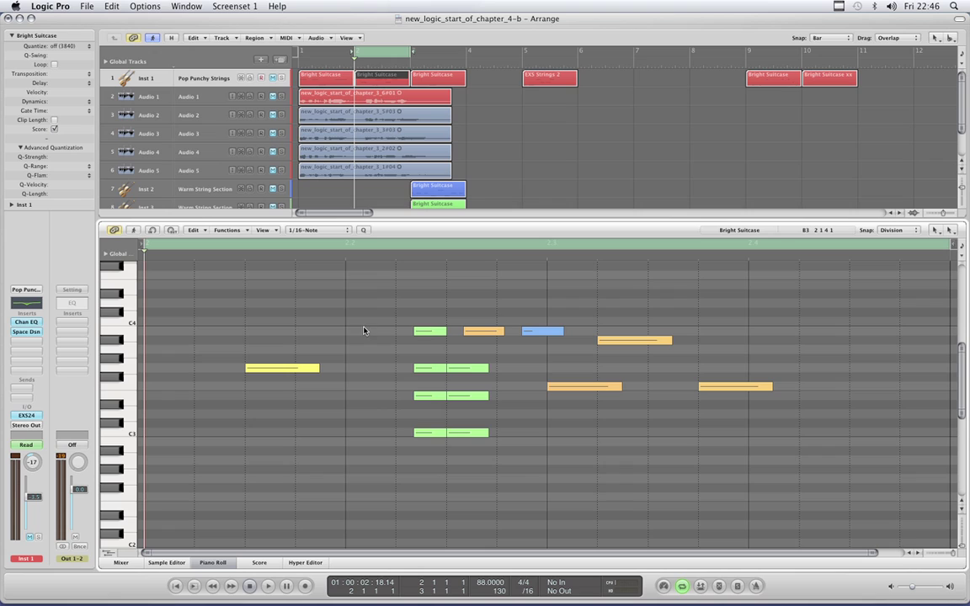
pyautogui.click(431, 369)
pyautogui.keyDown('shift'); pyautogui.click(474, 396); pyautogui.keyUp('shift')
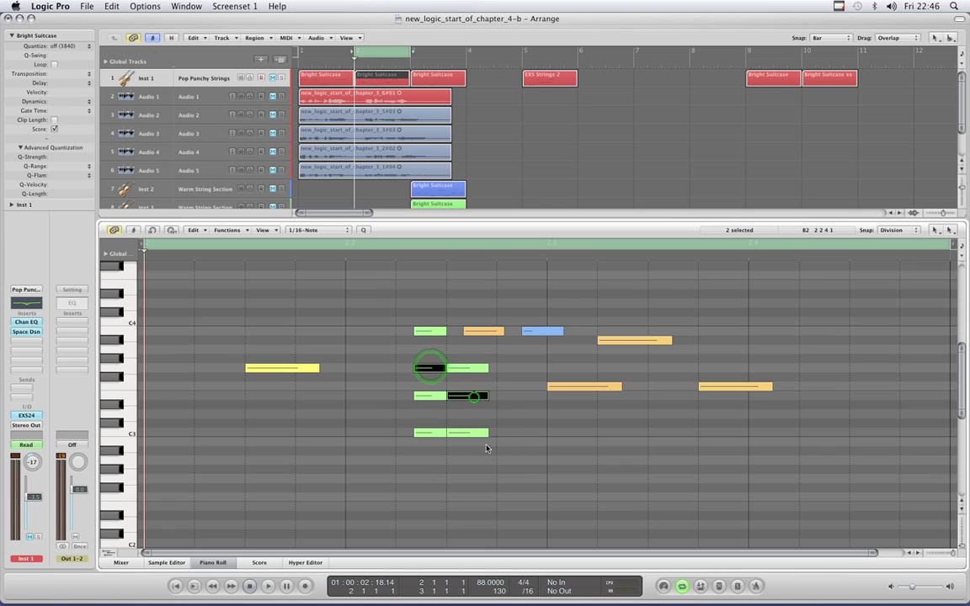
pyautogui.keyDown('shift'); pyautogui.click(436, 433); pyautogui.keyUp('shift')
pyautogui.keyDown('shift'); pyautogui.click(489, 331); pyautogui.keyUp('shift')
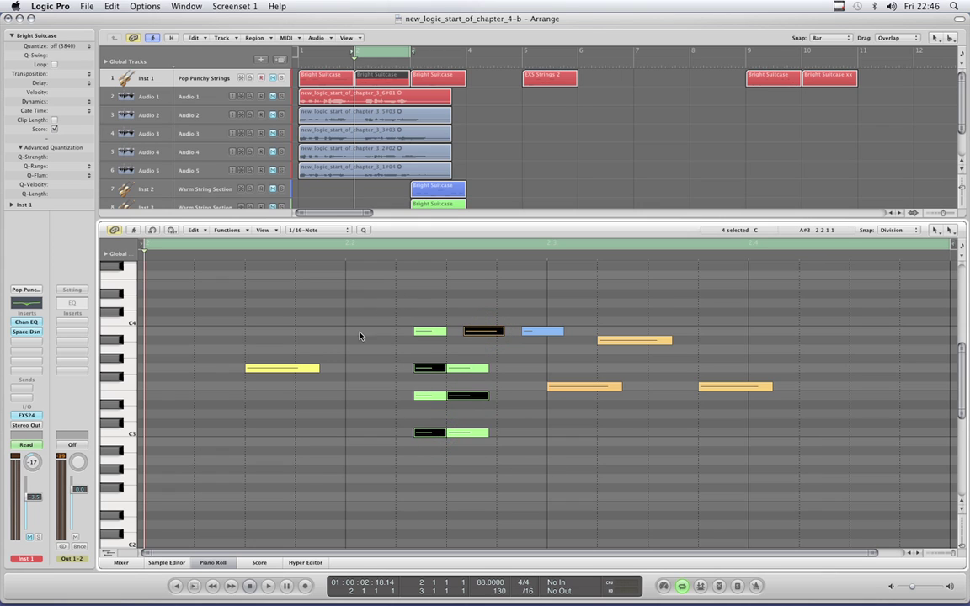
pyautogui.press('Escape')
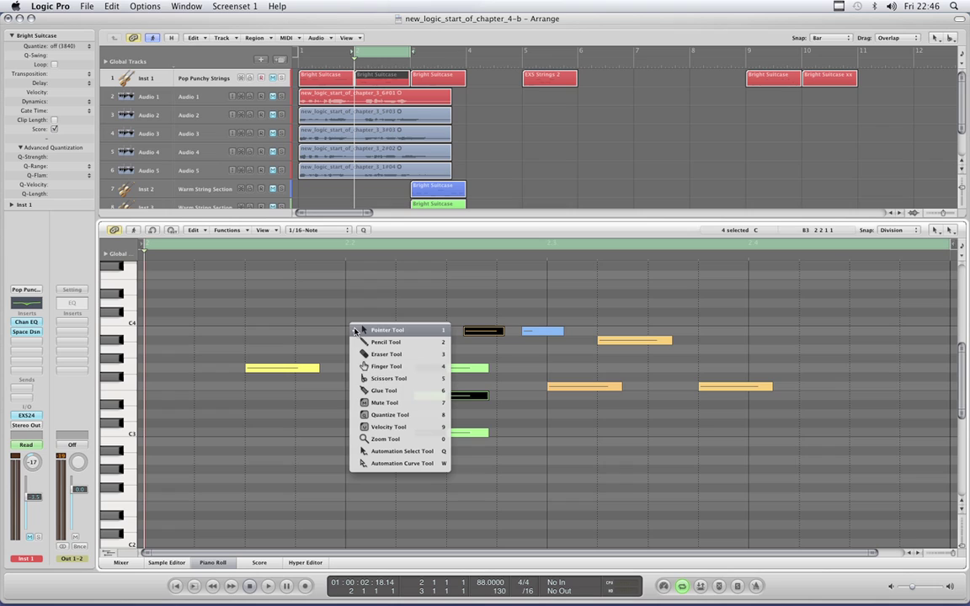
pyautogui.click(390, 410)
pyautogui.click(465, 396)
pyautogui.click(365, 359)
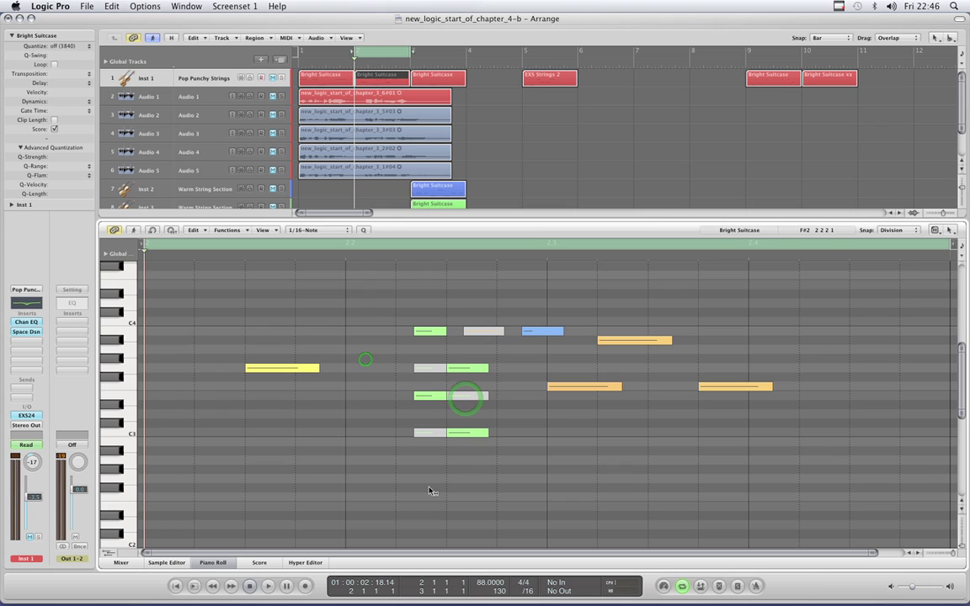
# - Unmute the four muted notes individually with the Mute Tool and clear the selection
pyautogui.click(430, 368)
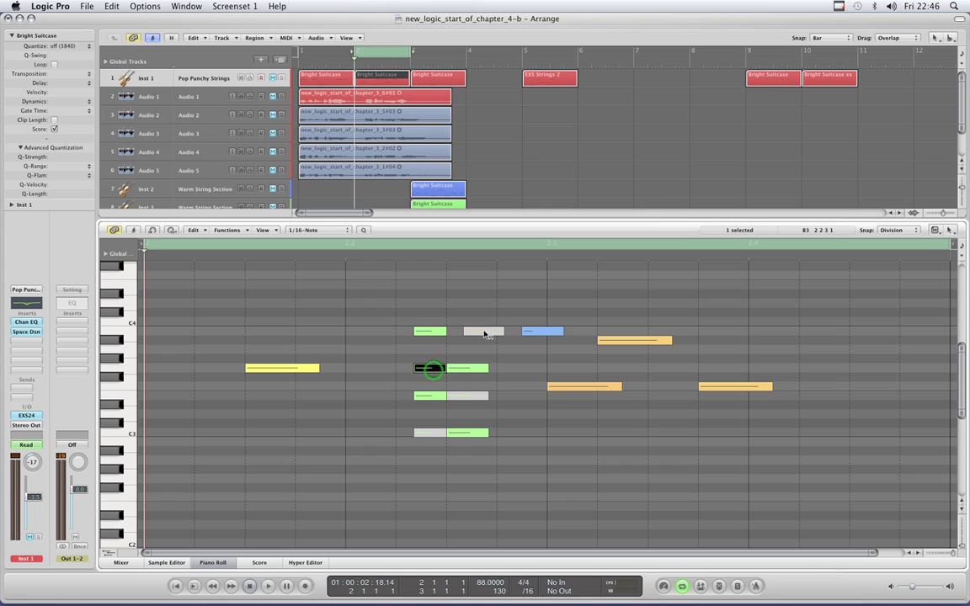
pyautogui.click(485, 332)
pyautogui.click(468, 396)
pyautogui.click(430, 433)
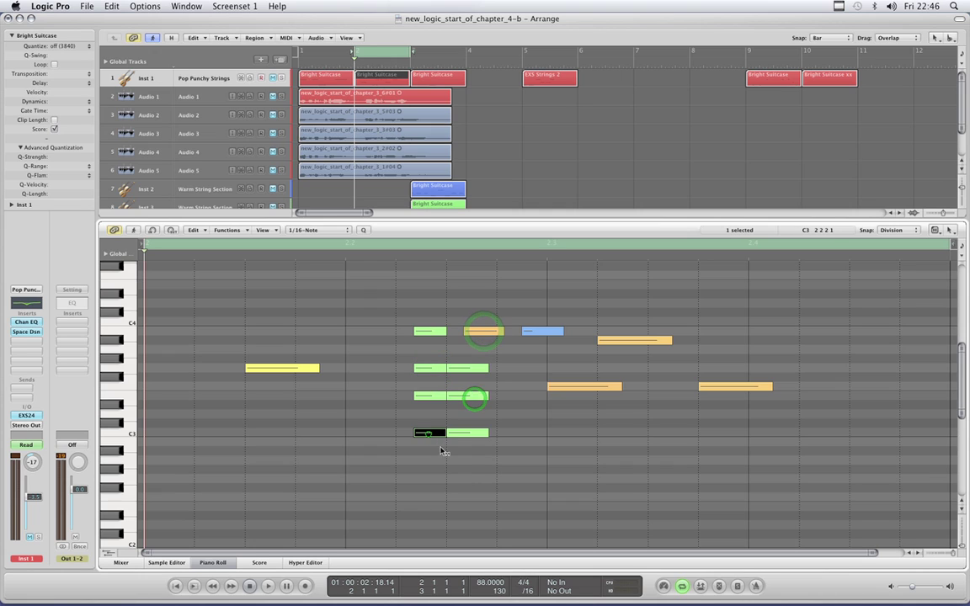
pyautogui.click(368, 385)
# - Switch to the Quantize Tool and look through the available quantize values, keeping 1/16-Note
pyautogui.press('Escape')
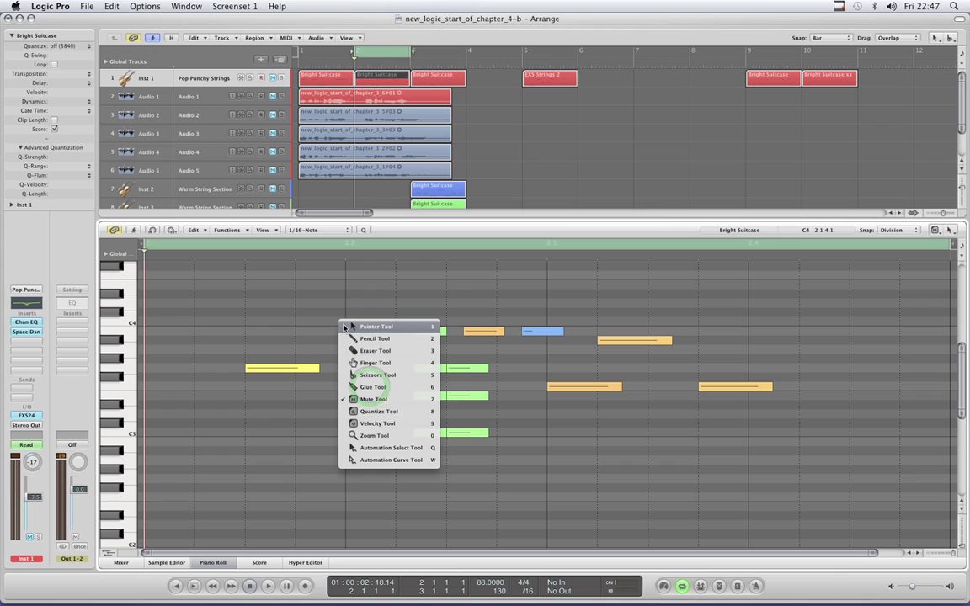
pyautogui.click(372, 412)
pyautogui.click(335, 231)
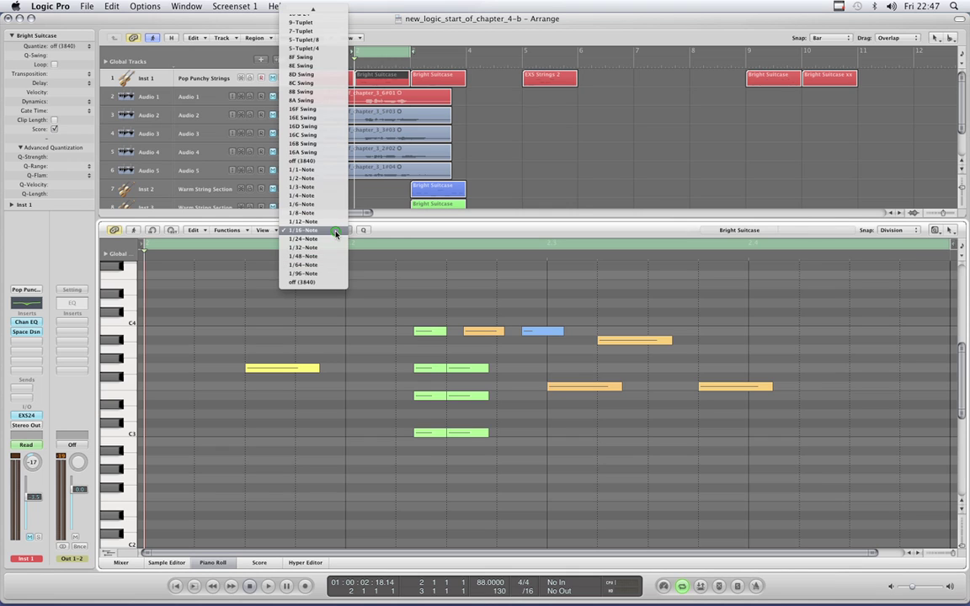
pyautogui.click(335, 231)
pyautogui.click(336, 231)
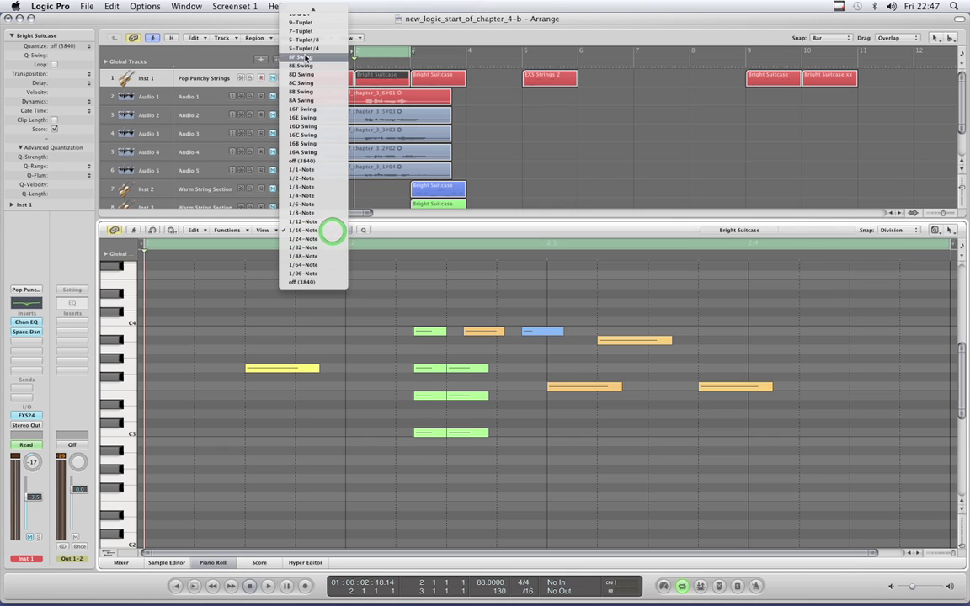
pyautogui.click(380, 237)
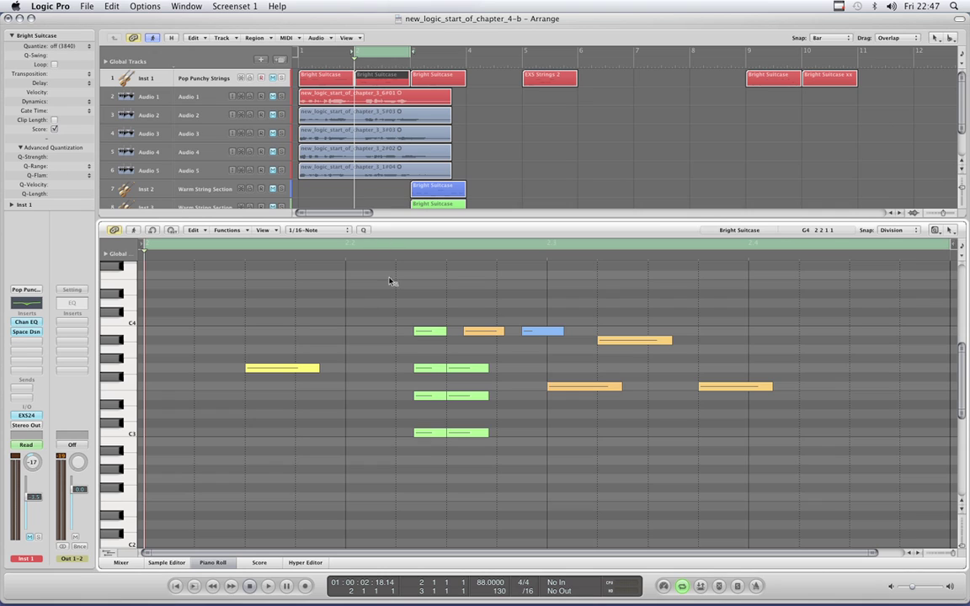
# - Quantize the green, orange and blue B3 notes one at a time with the Quantize Tool and undo all three changes
pyautogui.moveTo(424, 328); pyautogui.dragTo(406, 330)
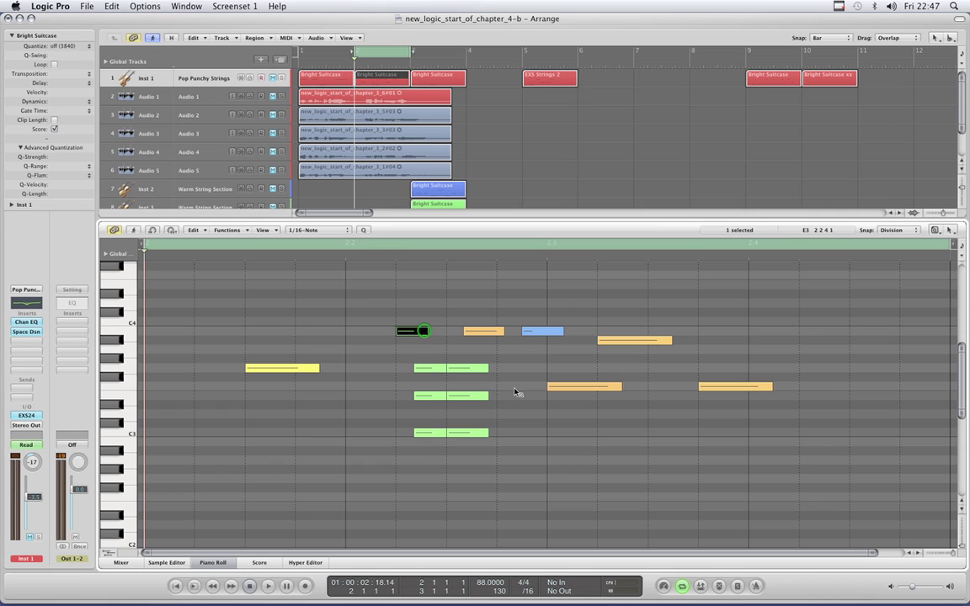
pyautogui.moveTo(475, 331); pyautogui.dragTo(458, 331)
pyautogui.moveTo(528, 330); pyautogui.dragTo(503, 330)
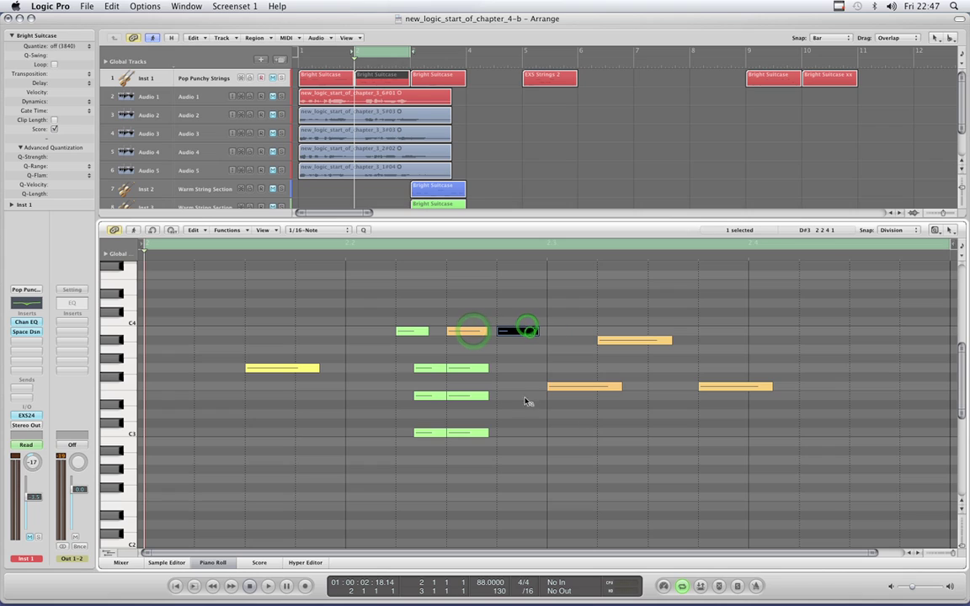
pyautogui.press('super+z')
pyautogui.press('super+z')
pyautogui.press('super+z')
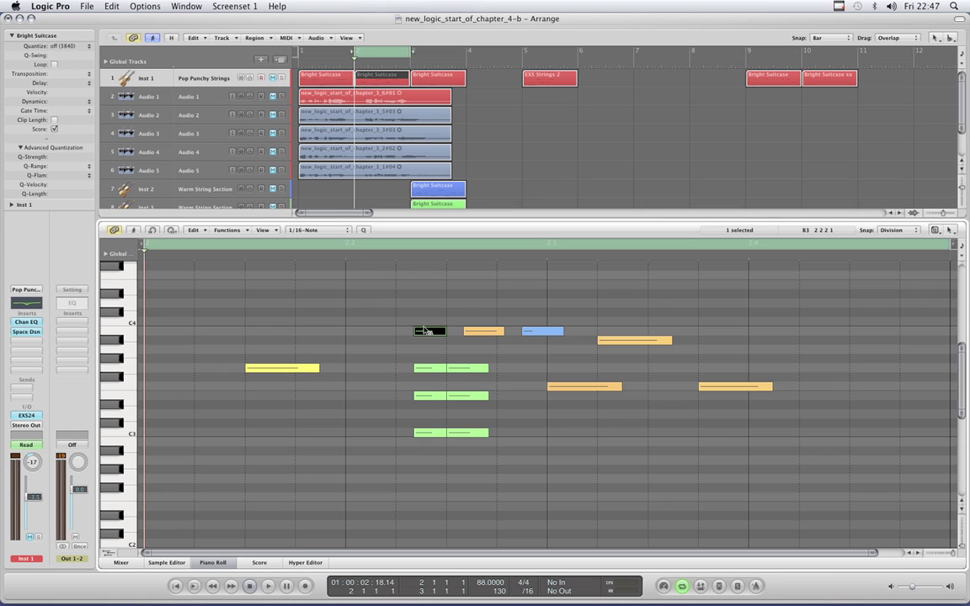
# - Select the three B3 notes together and quantize them to 1/16-Note twice, undoing the quantization each time
pyautogui.moveTo(393, 316); pyautogui.dragTo(535, 342)
pyautogui.click(365, 230)
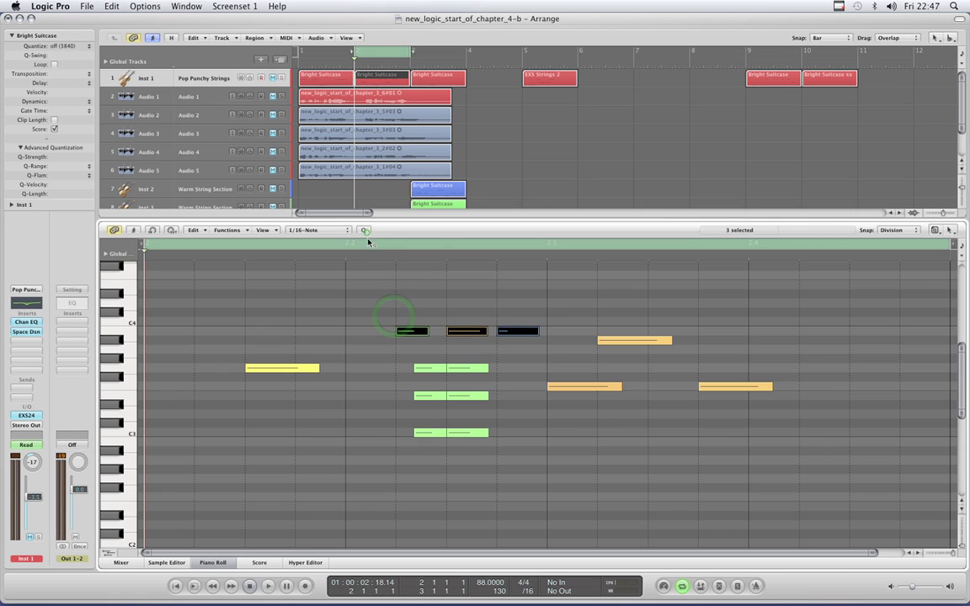
pyautogui.press('super+z')
pyautogui.moveTo(379, 297); pyautogui.dragTo(546, 341)
pyautogui.press('q')
pyautogui.click(478, 330)
pyautogui.click(413, 330)
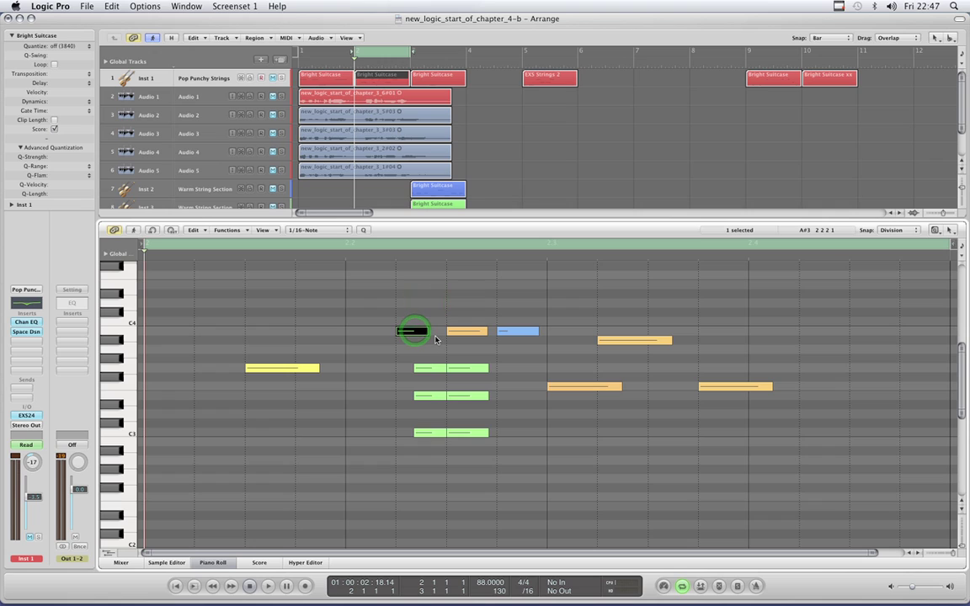
pyautogui.press('super+z')
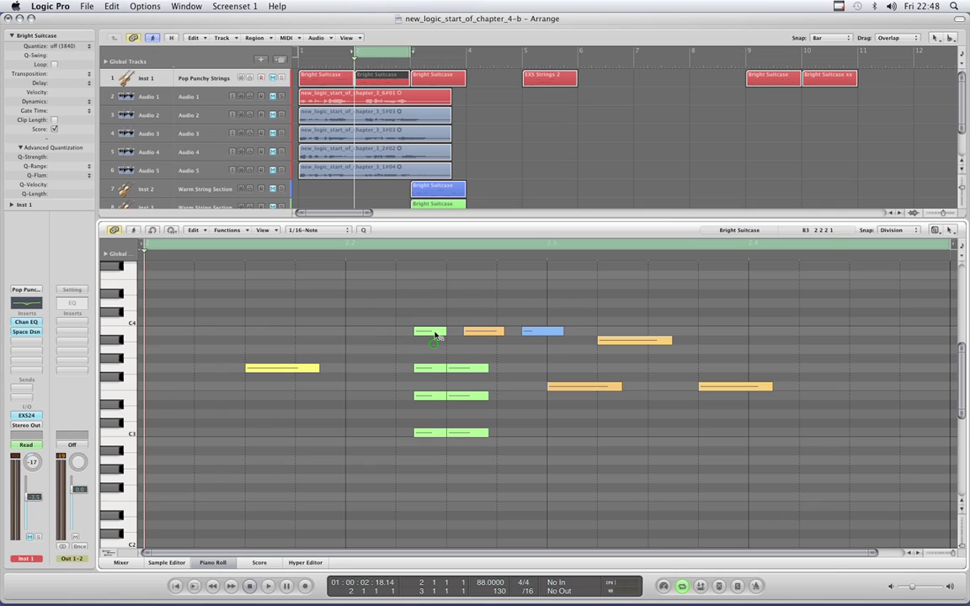
# - Quantize only the green B3 note, undo the change, and switch back to the Pointer Tool
pyautogui.click(431, 331)
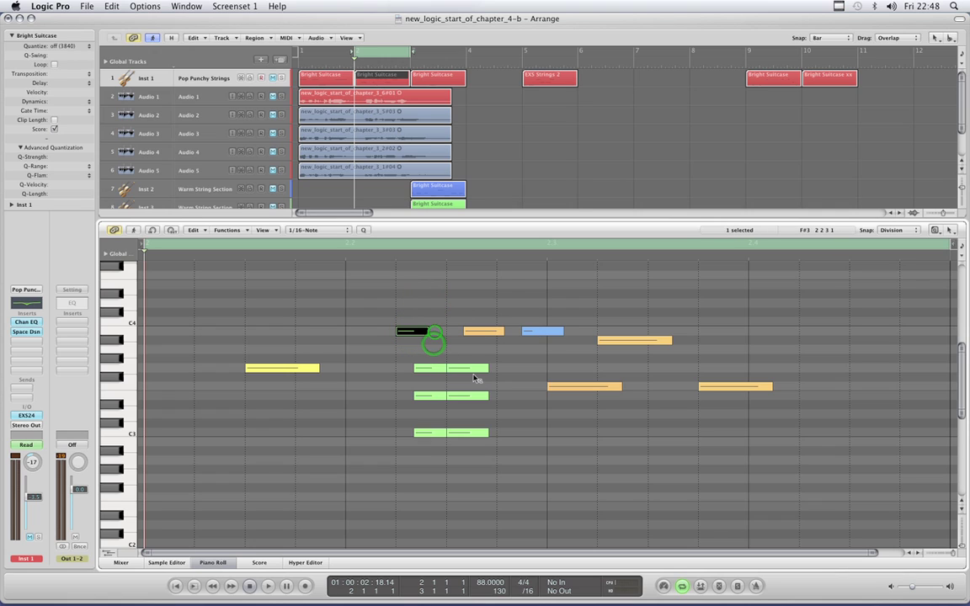
pyautogui.rightClick(340, 336)
pyautogui.click(344, 333)
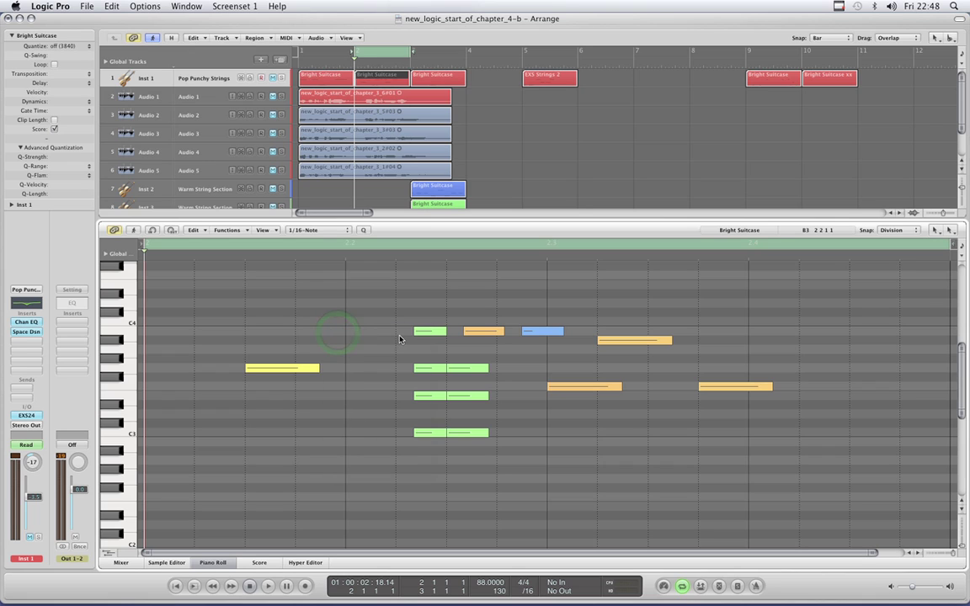
# - Select the first green notes on B3, E3 and C3, quantize them together with the Quantize Tool, and undo the quantization
pyautogui.click(429, 331)
pyautogui.keyDown('shift'); pyautogui.click(430, 396); pyautogui.keyUp('shift')
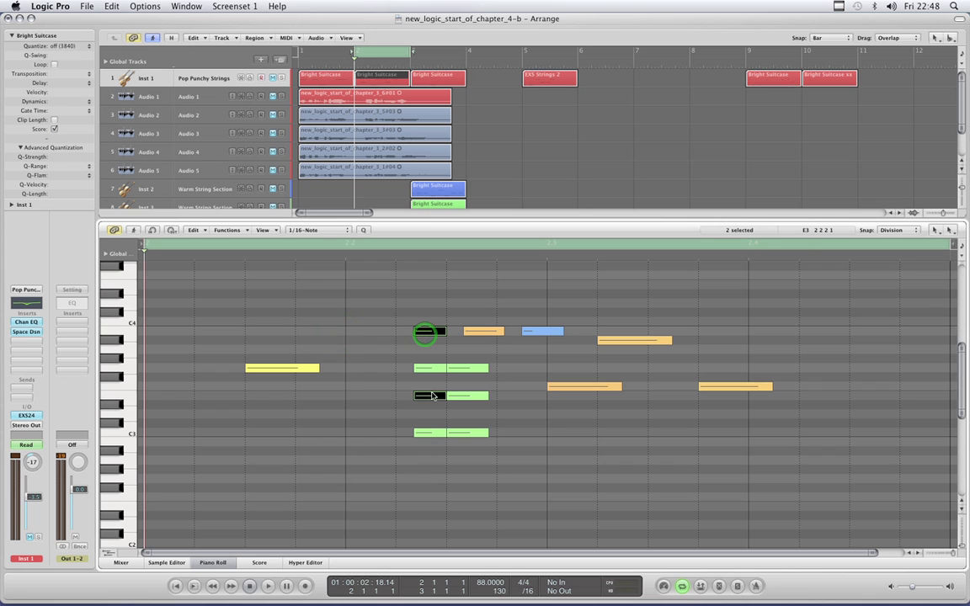
pyautogui.keyDown('shift'); pyautogui.click(431, 433); pyautogui.keyUp('shift')
pyautogui.rightClick(317, 313)
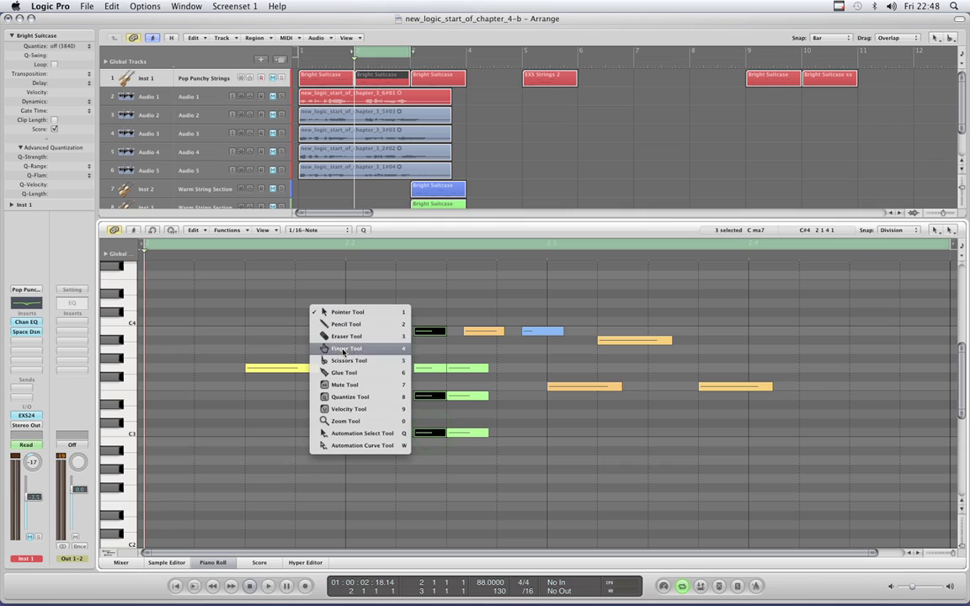
pyautogui.click(341, 397)
pyautogui.click(423, 332)
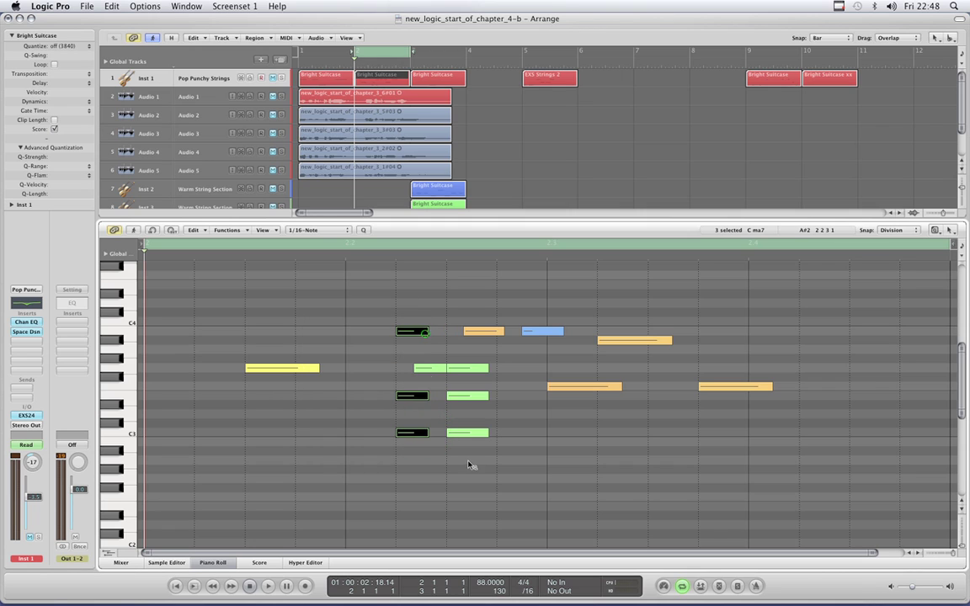
pyautogui.press('super+z')
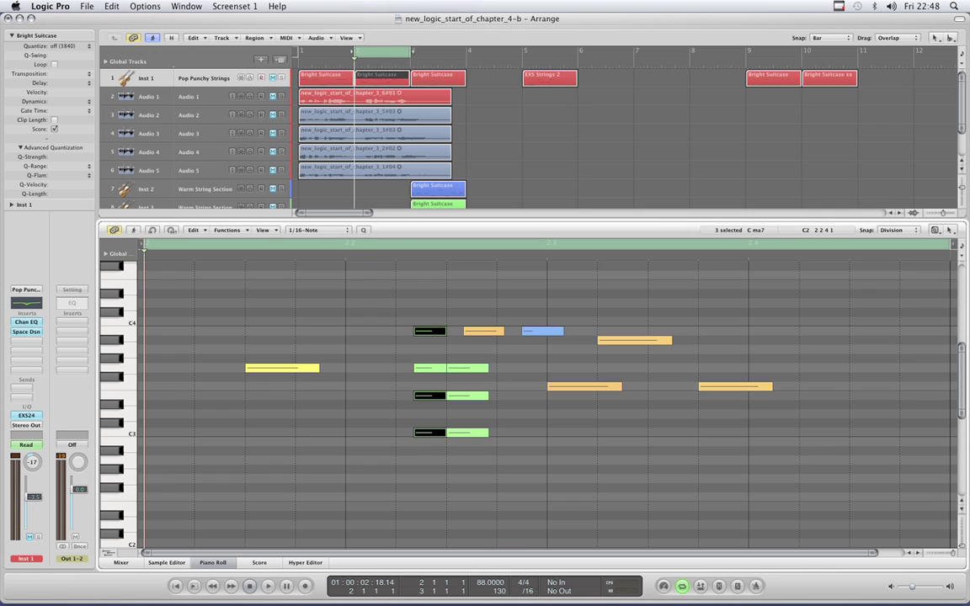
# - Quantize the three selected green notes with the transport division at /12, restore the notes and the /16 division, and clear the selection
pyautogui.moveTo(528, 589); pyautogui.dragTo(529, 595)
pyautogui.moveTo(430, 335); pyautogui.dragTo(412, 335)
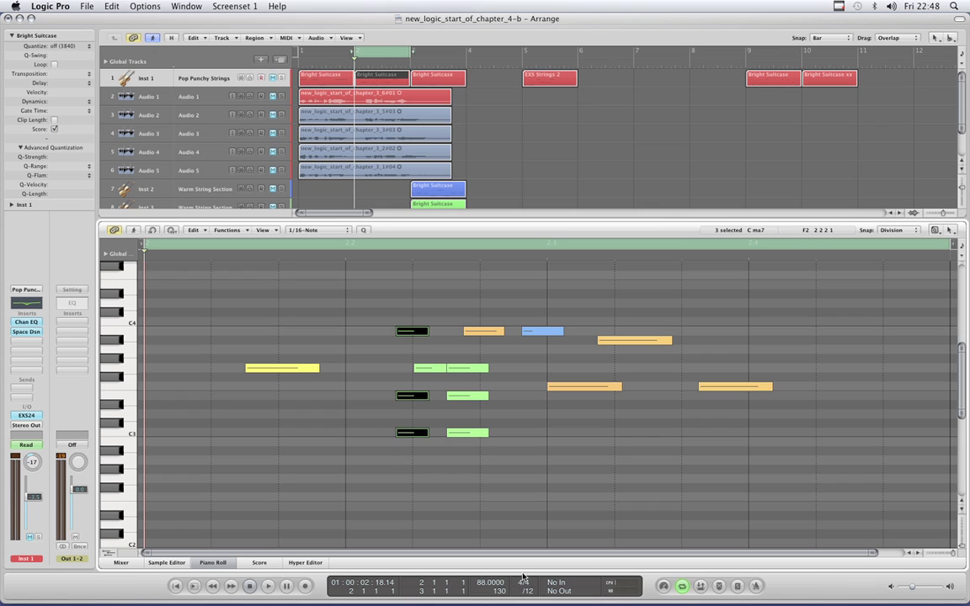
pyautogui.moveTo(529, 592); pyautogui.dragTo(396, 333)
pyautogui.hotkey('alt', 'Right')
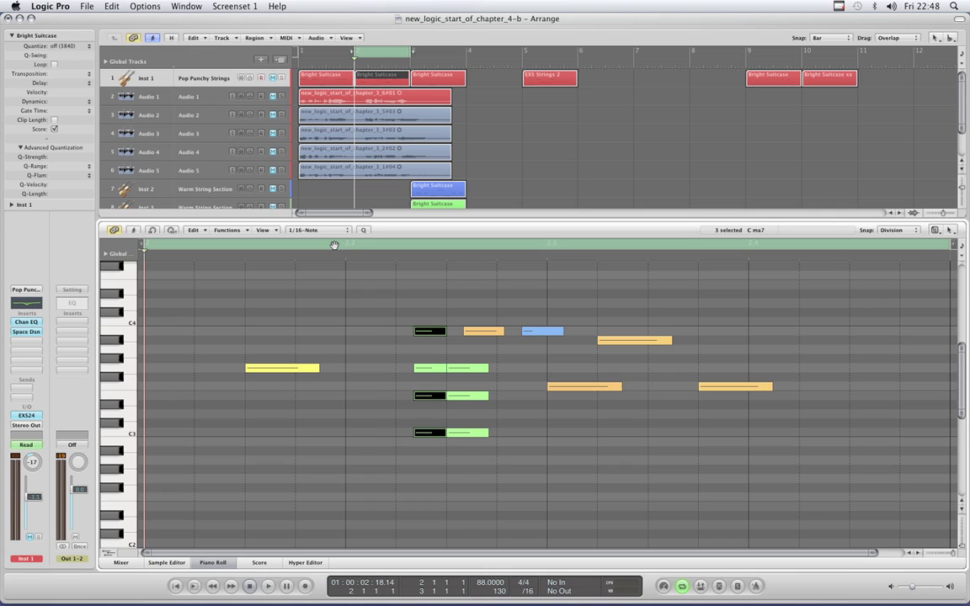
pyautogui.click(354, 330)
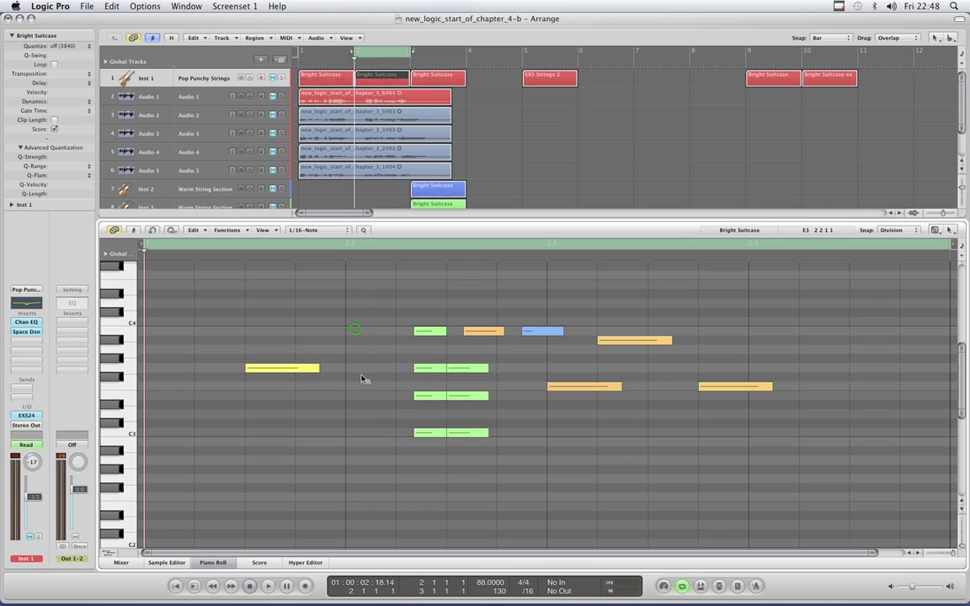
# - Vary the velocity of the blue B3 note using the Velocity Tool
pyautogui.press('Escape')
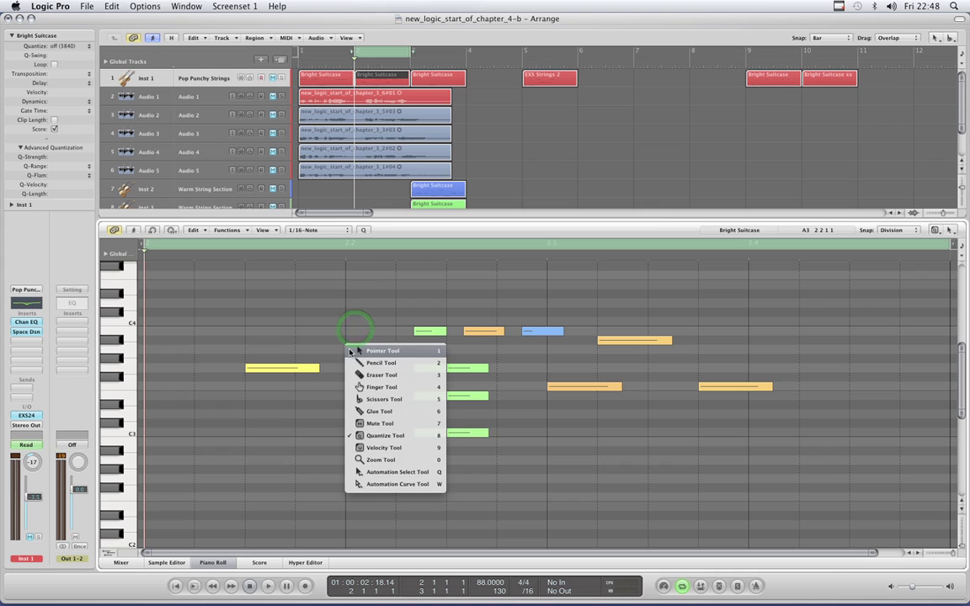
pyautogui.click(376, 449)
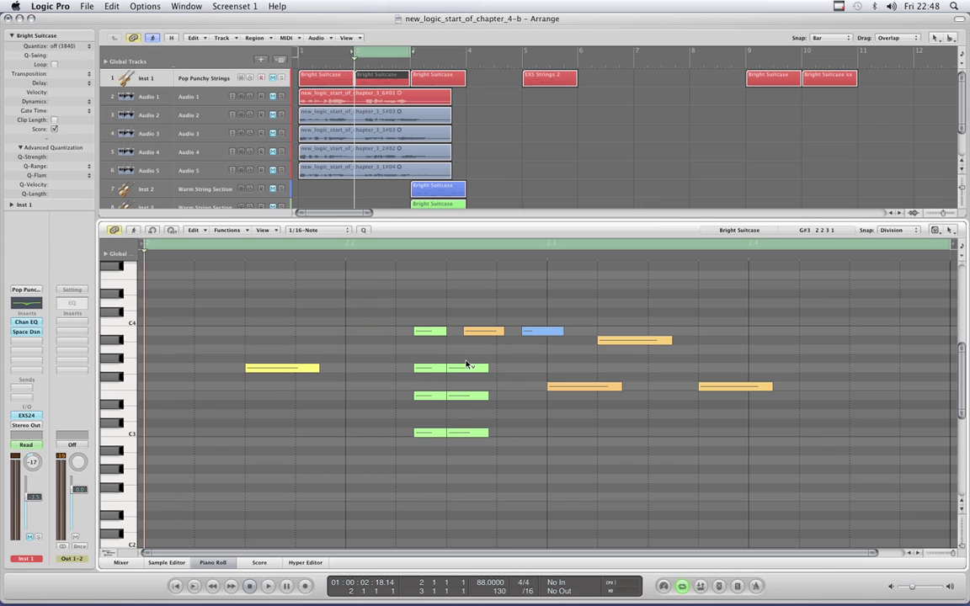
pyautogui.moveTo(547, 332); pyautogui.dragTo(597, 324)
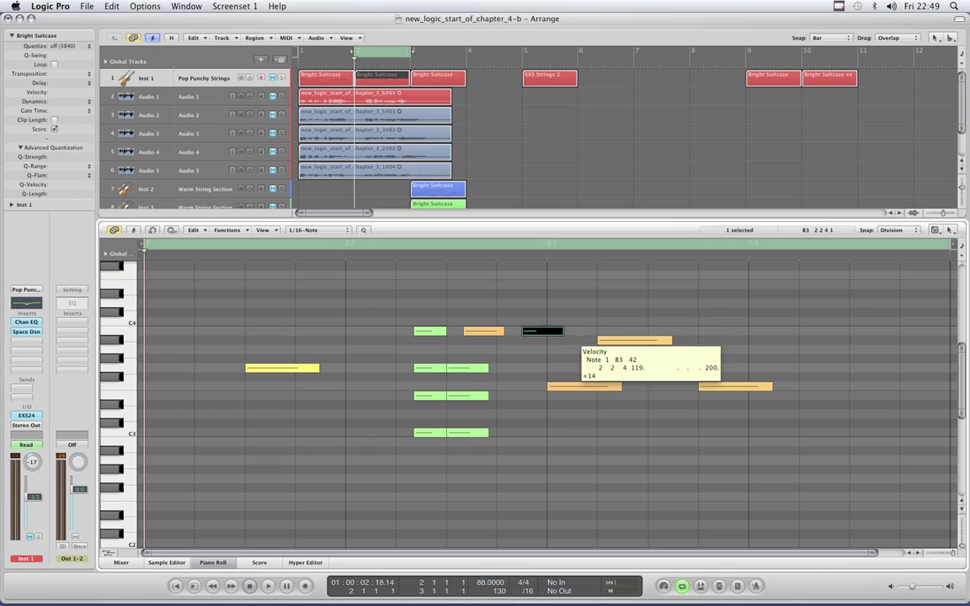
# - Select the three B3 notes, adjust their velocities together with the Velocity Tool, and return to the Pointer Tool with nothing selected
pyautogui.moveTo(402, 315); pyautogui.dragTo(541, 354)
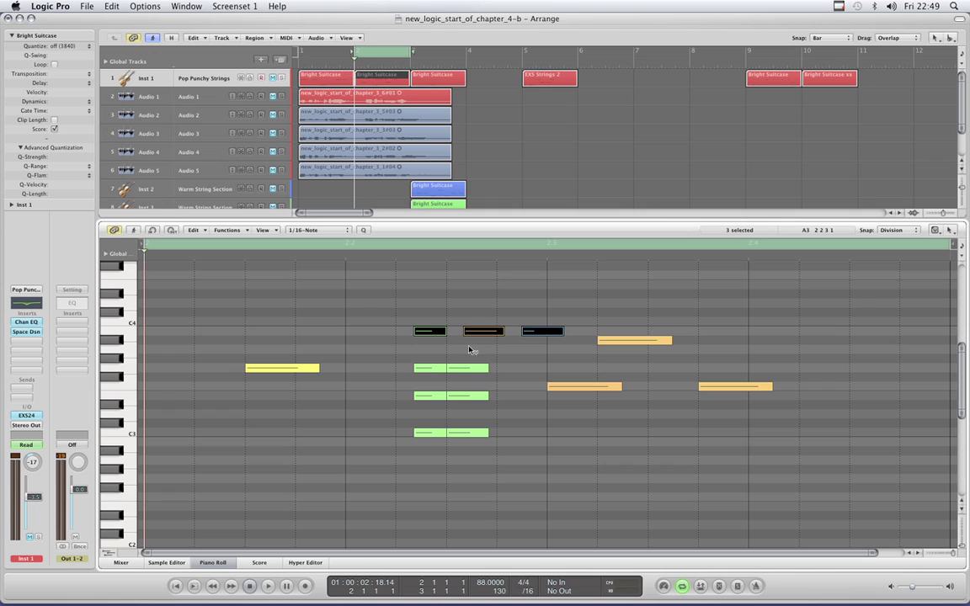
pyautogui.moveTo(444, 337); pyautogui.dragTo(243, 321)
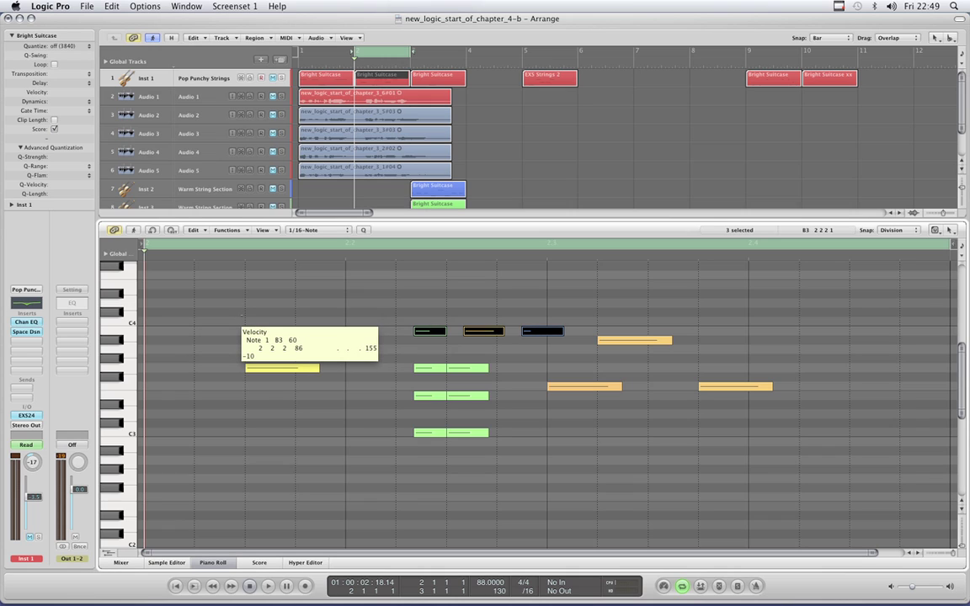
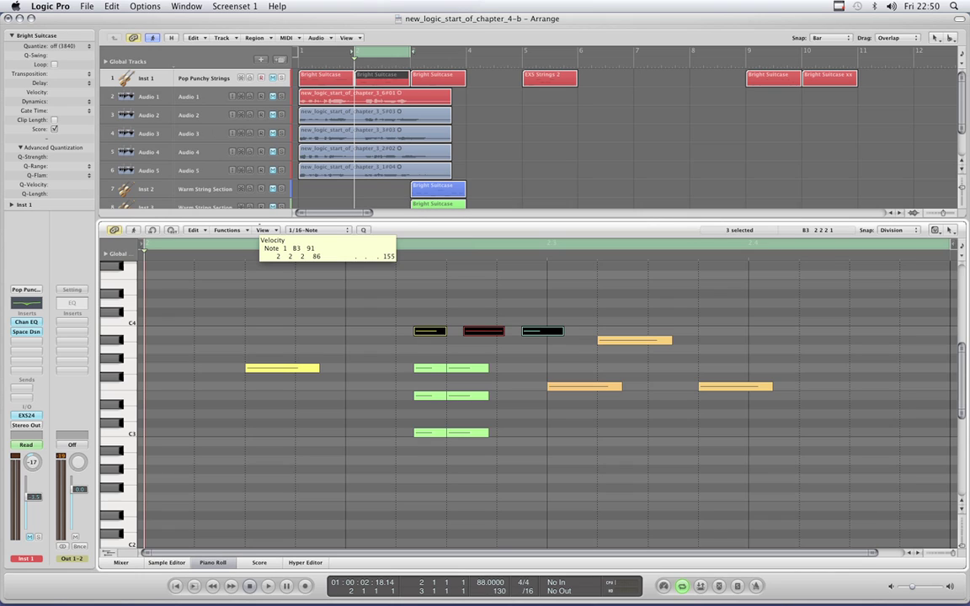
pyautogui.moveTo(412, 296); pyautogui.dragTo(348, 296)
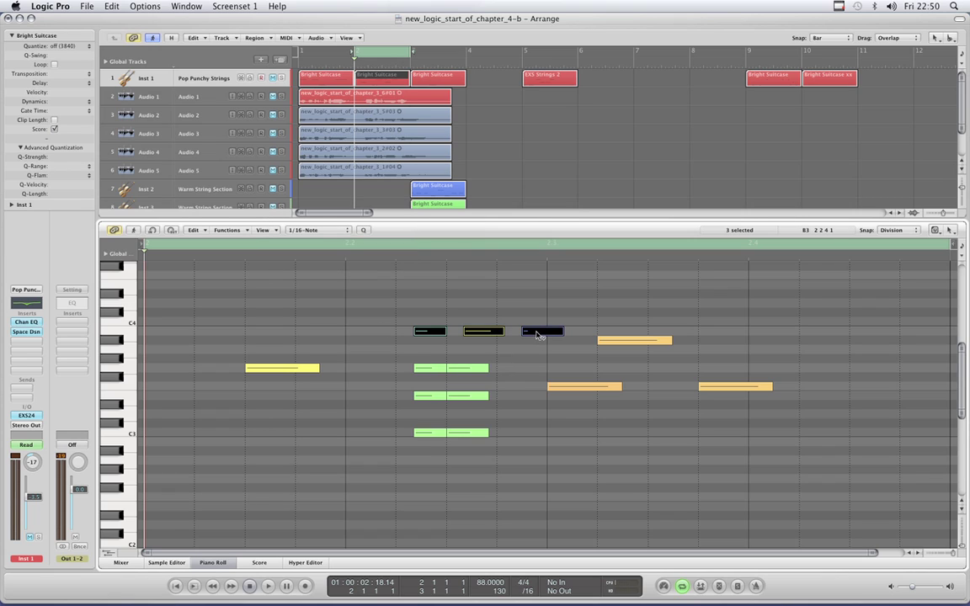
pyautogui.moveTo(426, 331); pyautogui.dragTo(516, 441)
pyautogui.moveTo(528, 334); pyautogui.dragTo(522, 404)
pyautogui.moveTo(397, 310); pyautogui.dragTo(554, 340)
pyautogui.click(357, 320)
pyautogui.rightClick(341, 313)
pyautogui.click(344, 313)
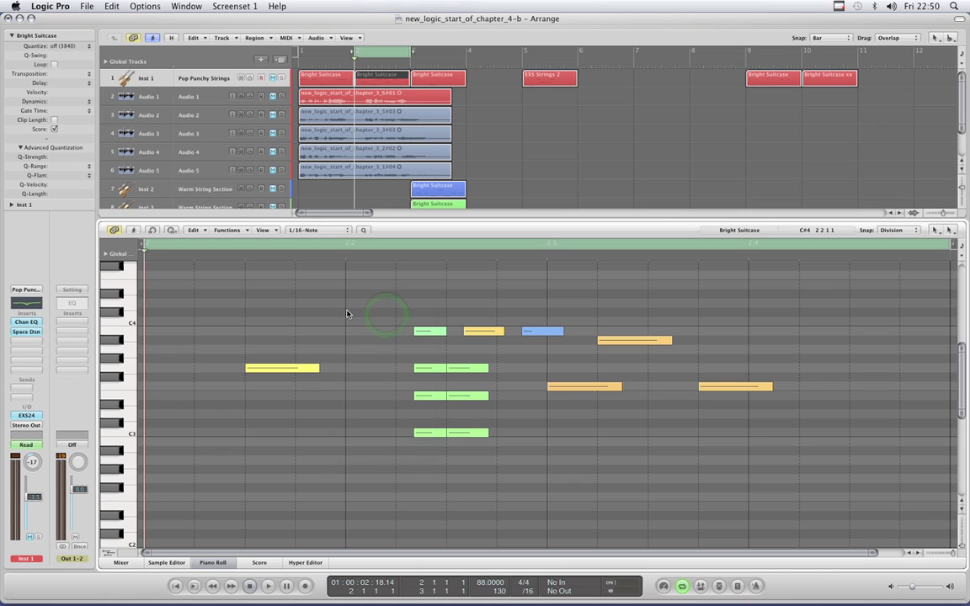
# - Select the first green notes on B3 and C3 plus the second on G3, adjust their velocities together, and clear the selection
pyautogui.click(424, 332)
pyautogui.keyDown('shift'); pyautogui.click(462, 371); pyautogui.keyUp('shift')
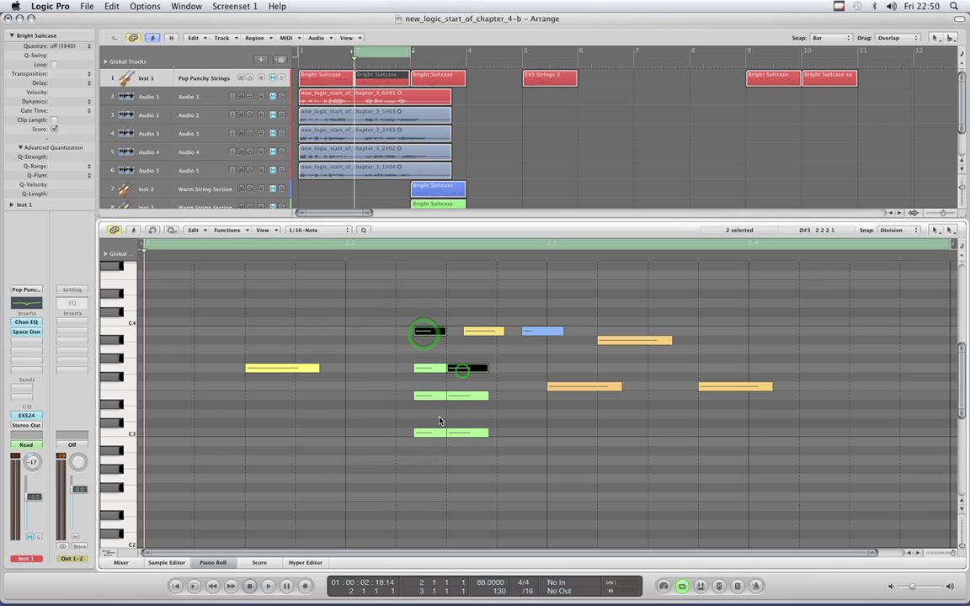
pyautogui.keyDown('shift'); pyautogui.click(431, 433); pyautogui.keyUp('shift')
pyautogui.rightClick(326, 290)
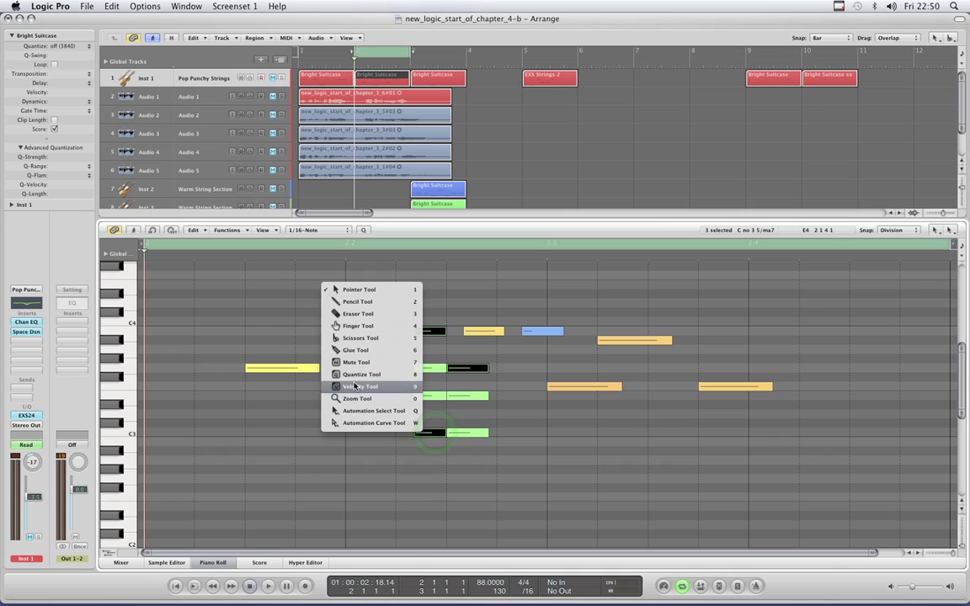
pyautogui.click(360, 387)
pyautogui.moveTo(418, 330); pyautogui.dragTo(534, 335)
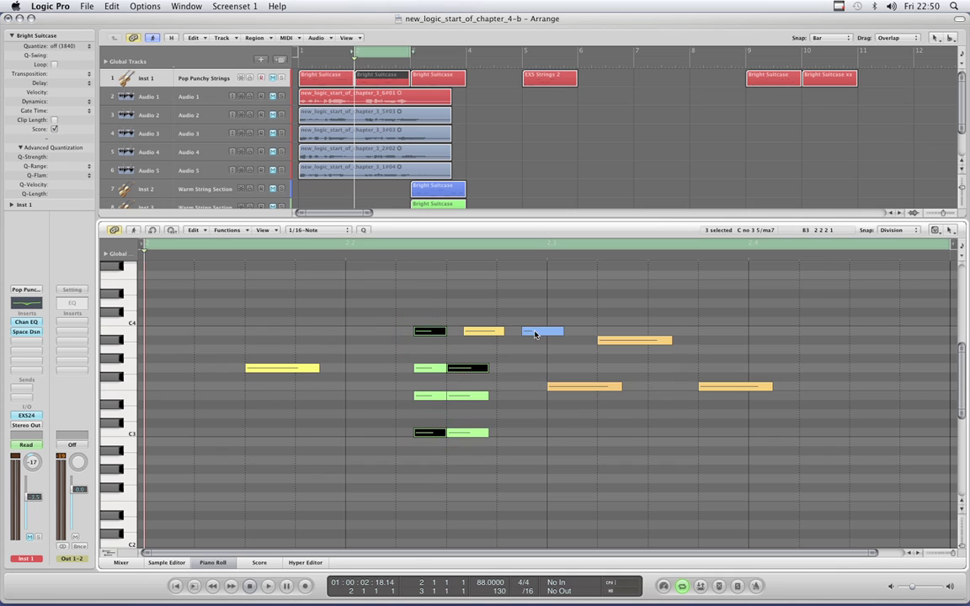
pyautogui.click(423, 324)
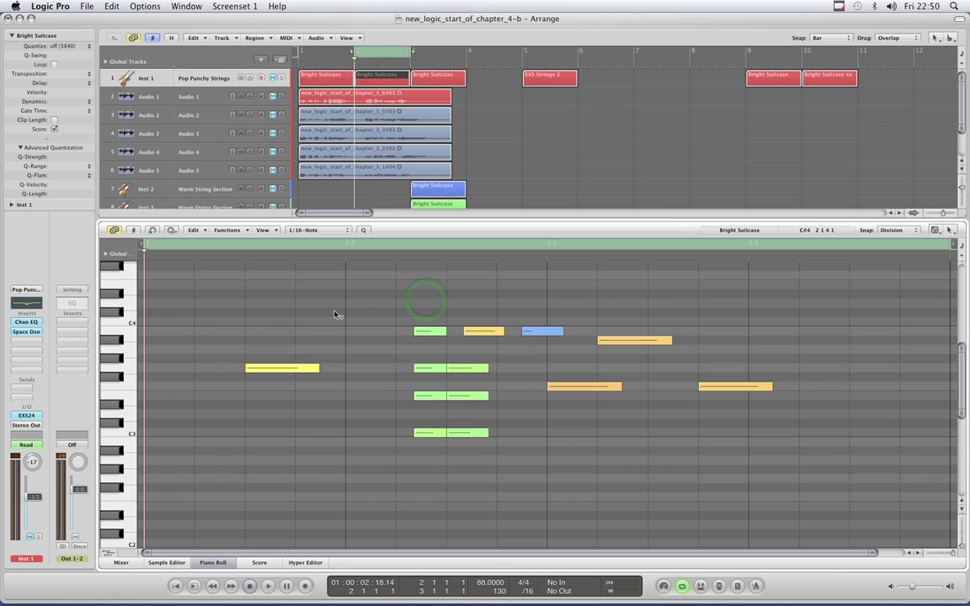
# - Zoom in on the whole group of notes using the Zoom Tool and restore the previous zoom level
pyautogui.press('Escape')
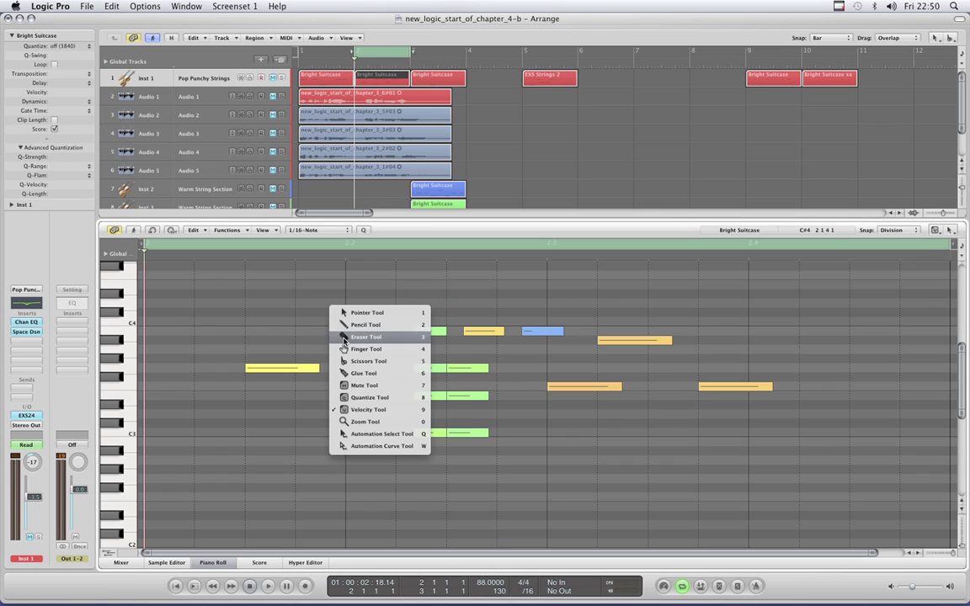
pyautogui.click(364, 422)
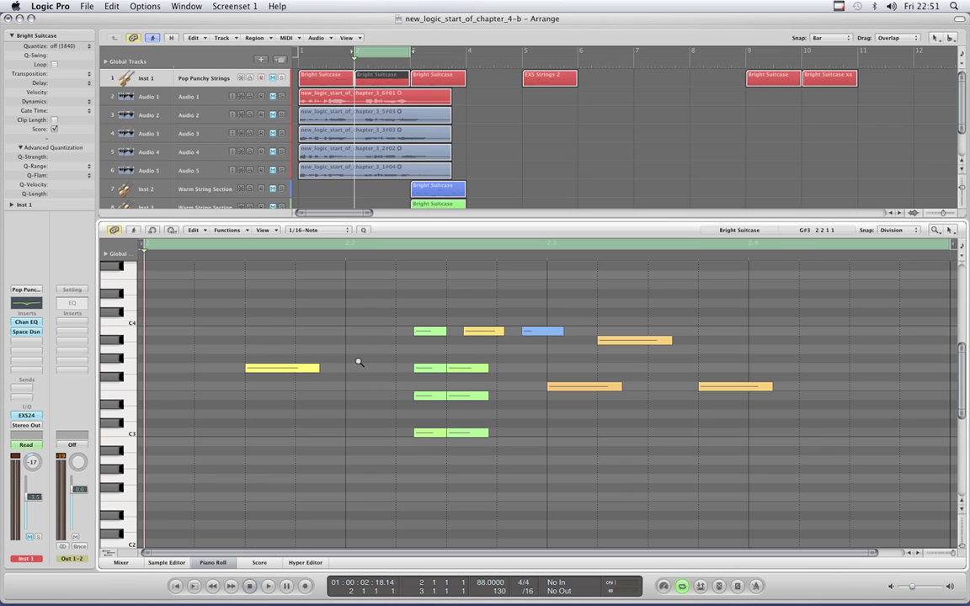
pyautogui.scroll(1, 416, 364)
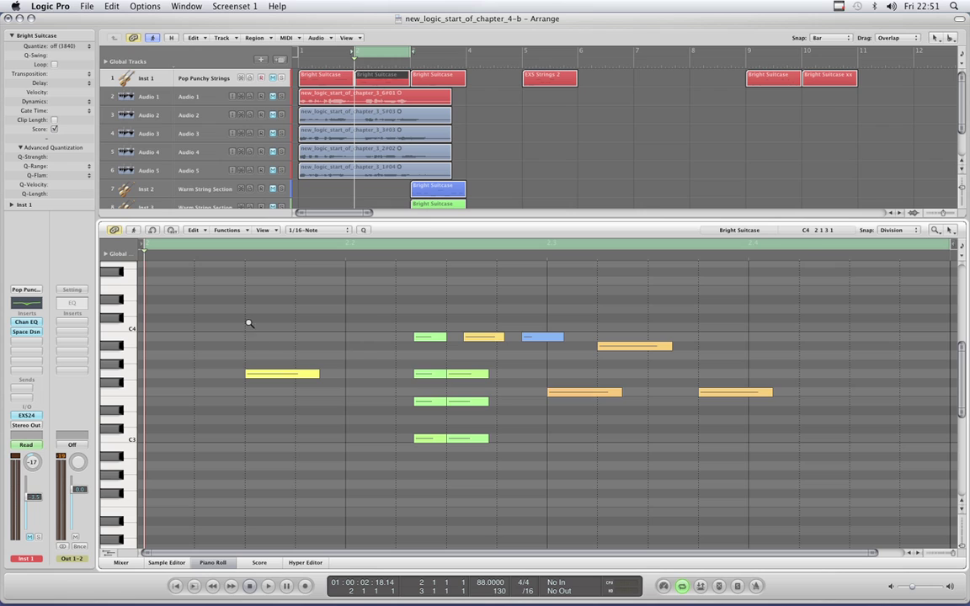
pyautogui.moveTo(232, 294); pyautogui.dragTo(793, 475)
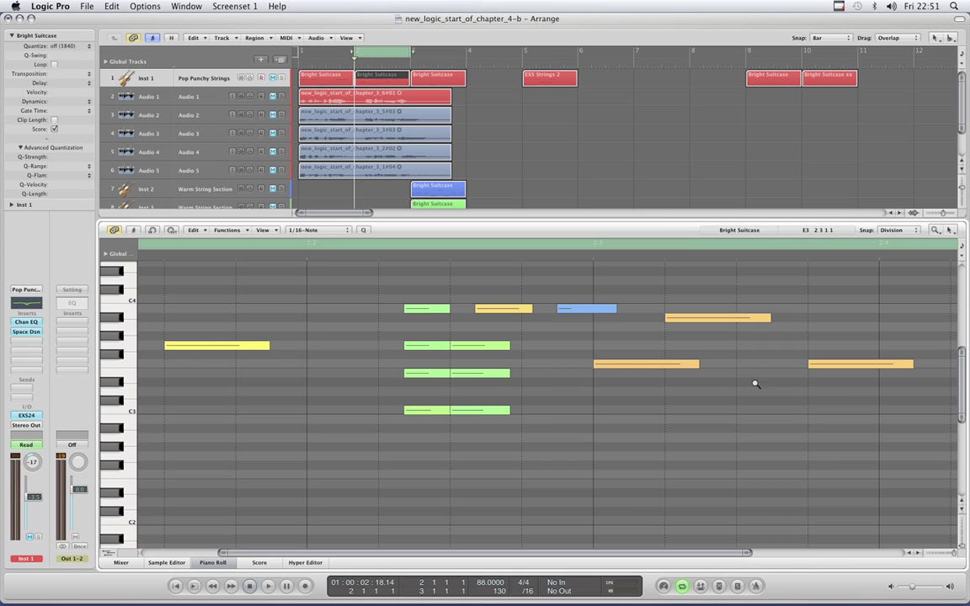
pyautogui.scroll(1, 545, 383)
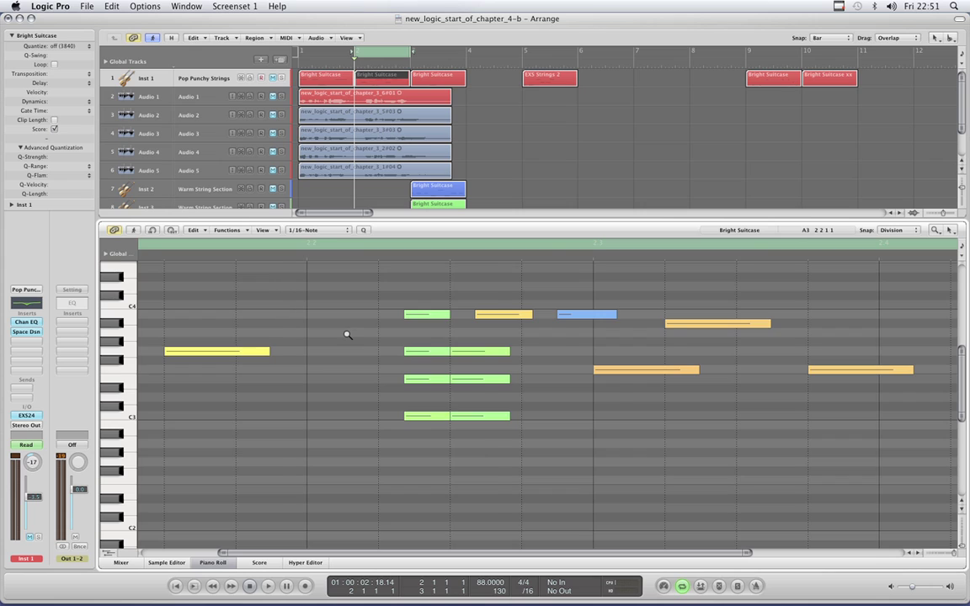
pyautogui.click(347, 335)
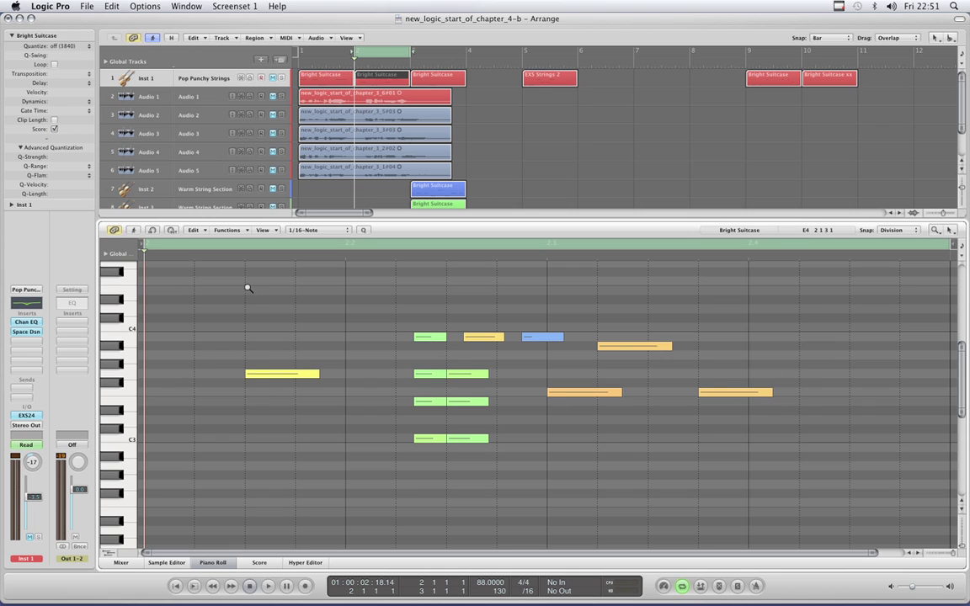
# - Magnify the area around the notes once more with the Zoom Tool and return to the full region view
pyautogui.moveTo(251, 314)
pyautogui.mouseDown()
pyautogui.moveTo(251, 381)
pyautogui.moveTo(448, 446)
pyautogui.moveTo(719, 464)
pyautogui.moveTo(481, 471)
pyautogui.moveTo(823, 477)
pyautogui.moveTo(470, 472)
pyautogui.moveTo(767, 483)
pyautogui.moveTo(595, 444)
pyautogui.moveTo(771, 472)
pyautogui.moveTo(321, 456)
pyautogui.moveTo(250, 459)
pyautogui.moveTo(255, 466)
pyautogui.moveTo(251, 452)
pyautogui.moveTo(245, 459)
pyautogui.moveTo(251, 464)
pyautogui.moveTo(246, 406)
pyautogui.moveTo(280, 439)
pyautogui.moveTo(632, 489)
pyautogui.moveTo(775, 490)
pyautogui.mouseUp()
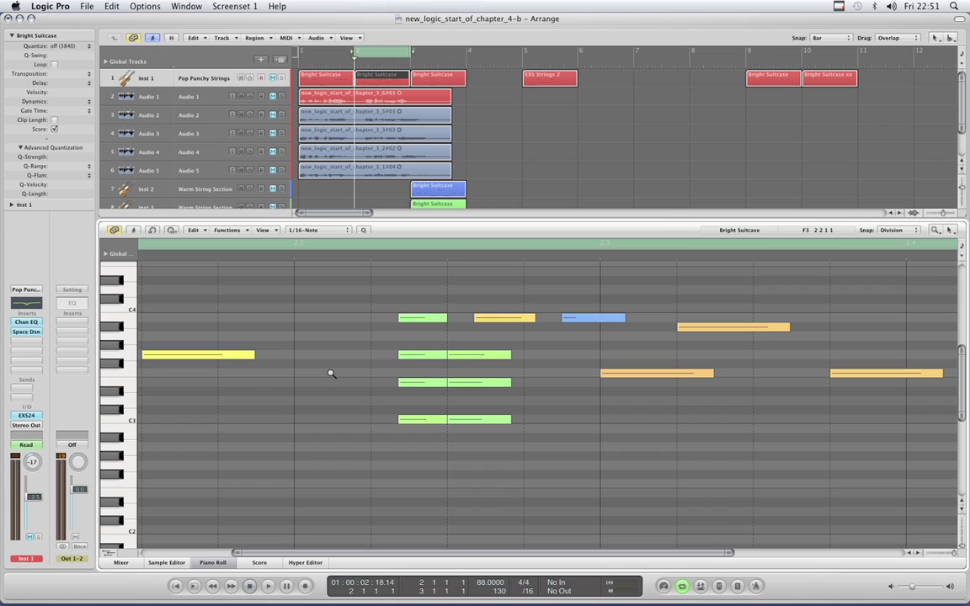
pyautogui.scroll(1, 331, 373)
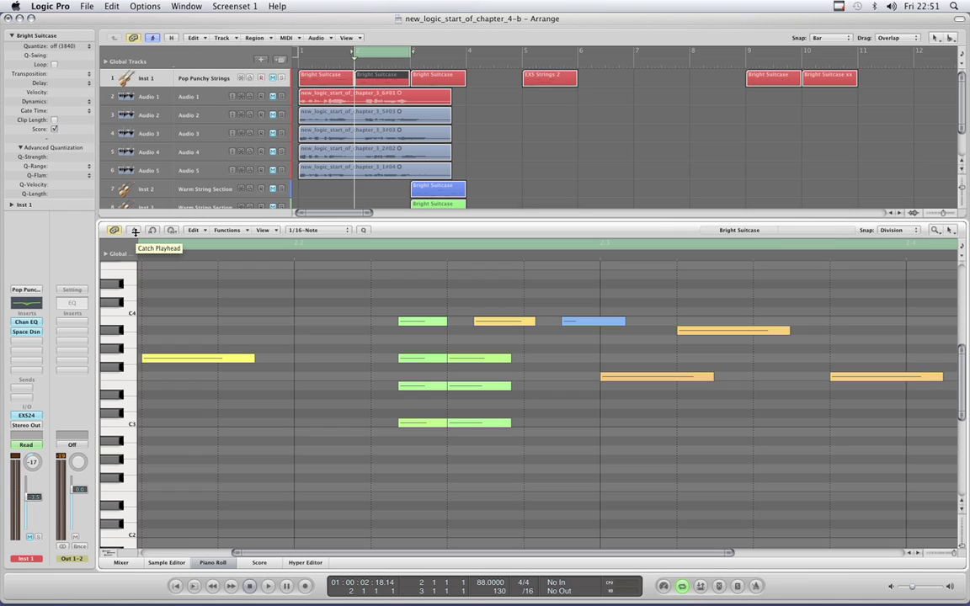
pyautogui.scroll(1, 447, 395)
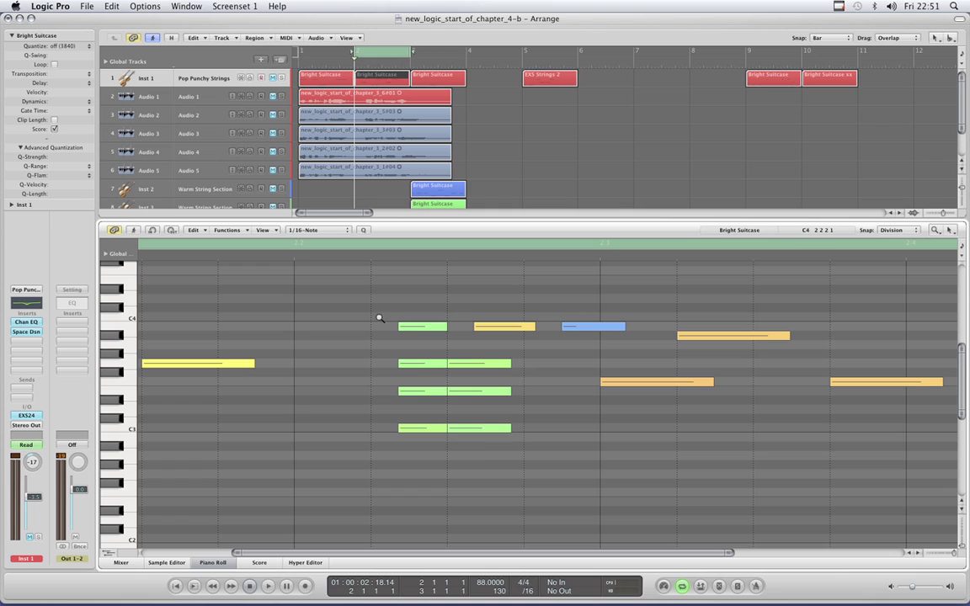
pyautogui.scroll(1, 451, 373)
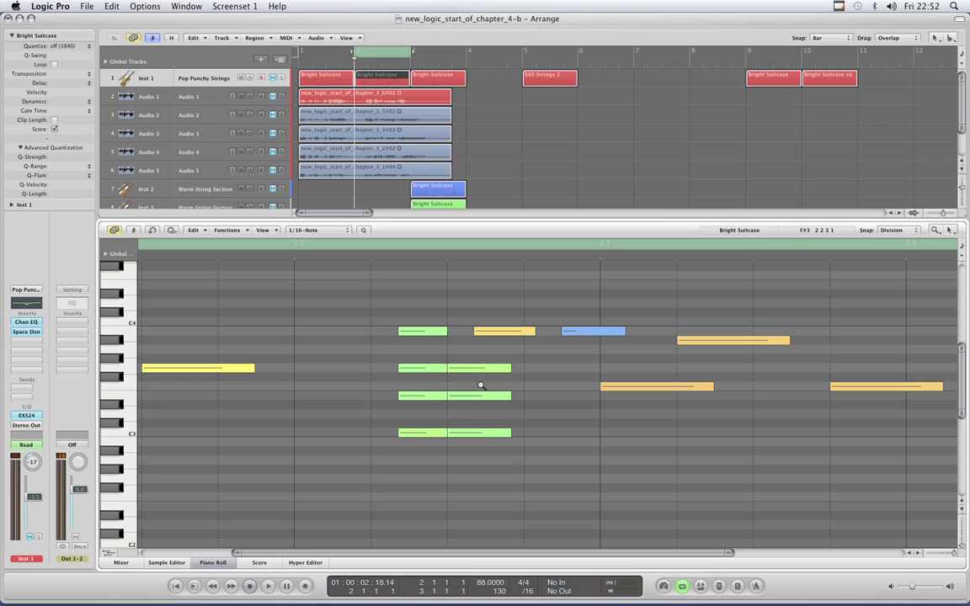
pyautogui.click(349, 349)
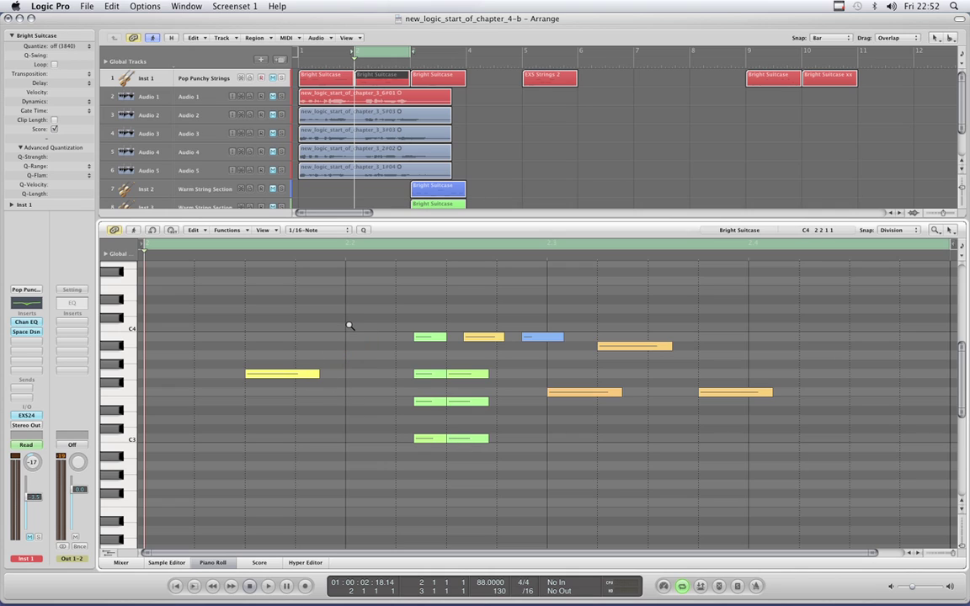
# - Show the tool list with the automation tools, then display the velocity Hyper Draw area beneath the notes and hide it again
pyautogui.press('Escape')
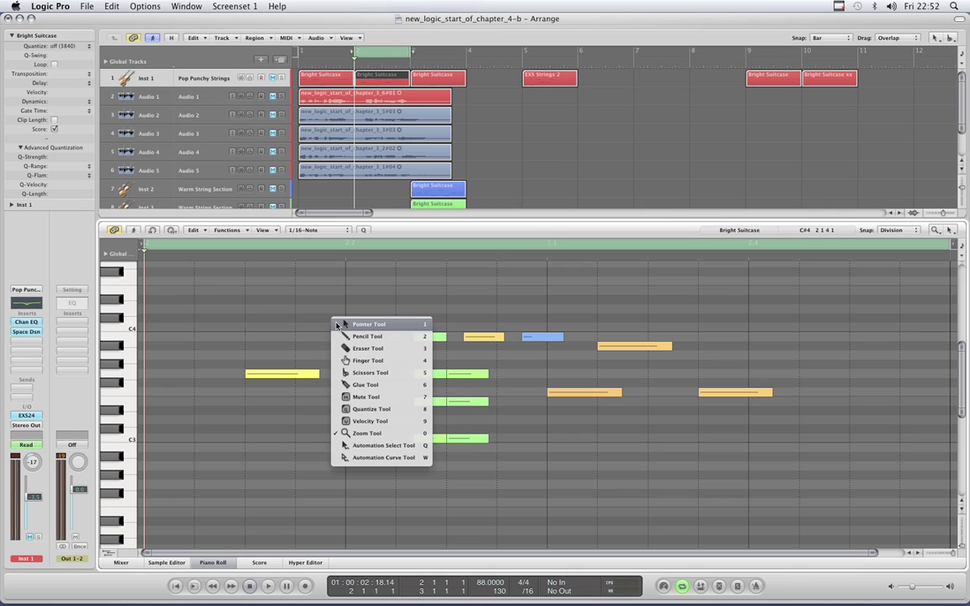
pyautogui.click(386, 460)
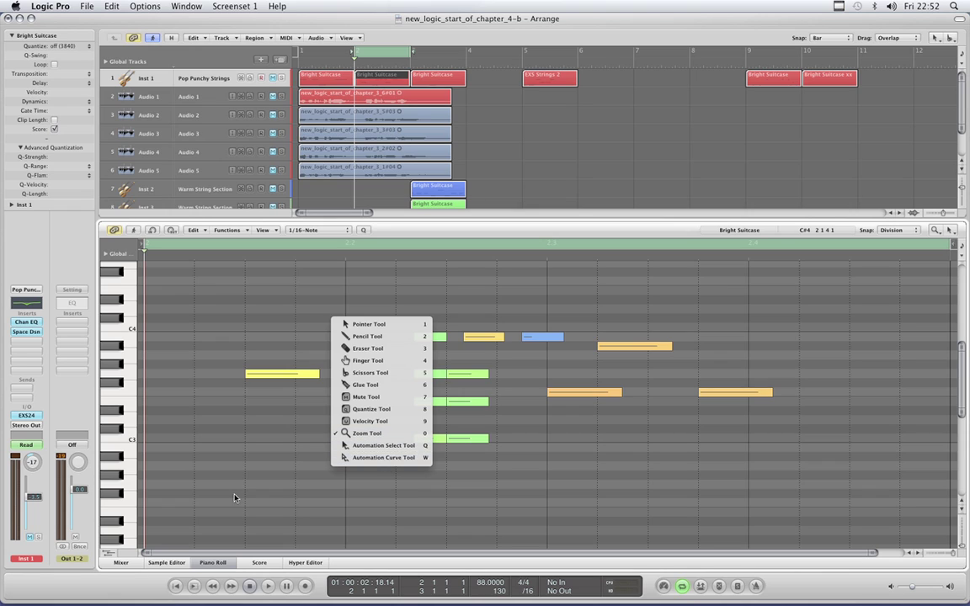
pyautogui.click(110, 554)
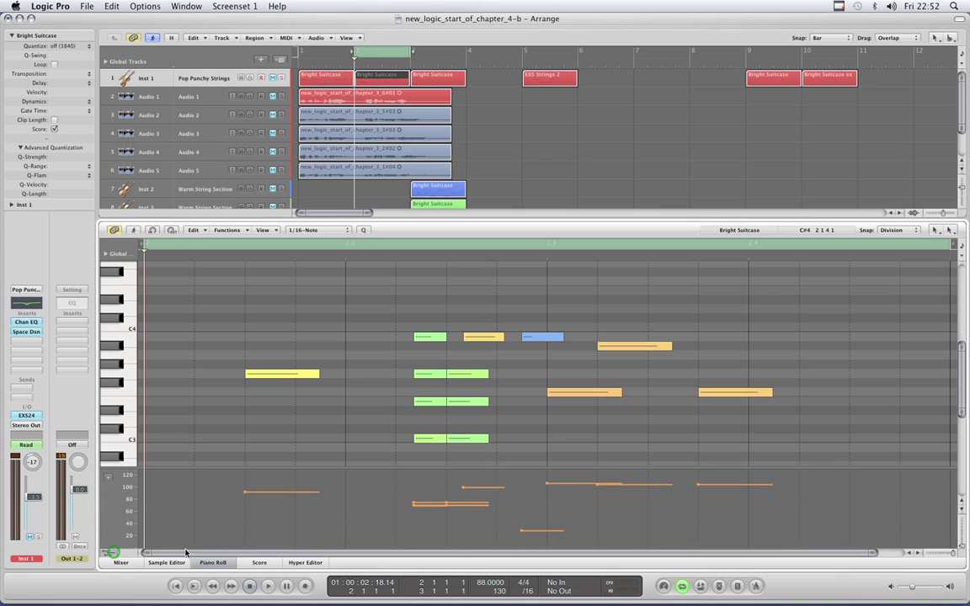
pyautogui.click(110, 555)
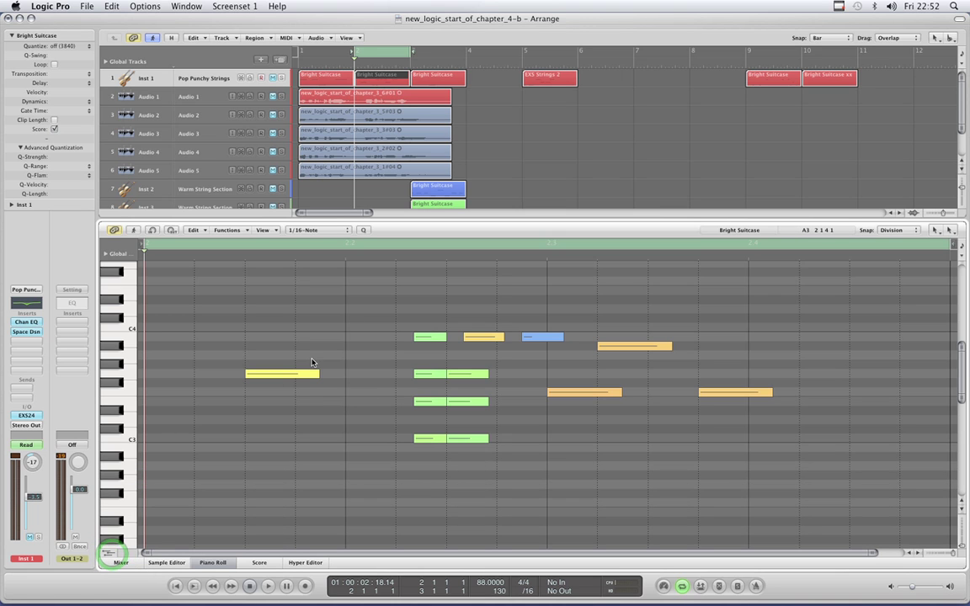